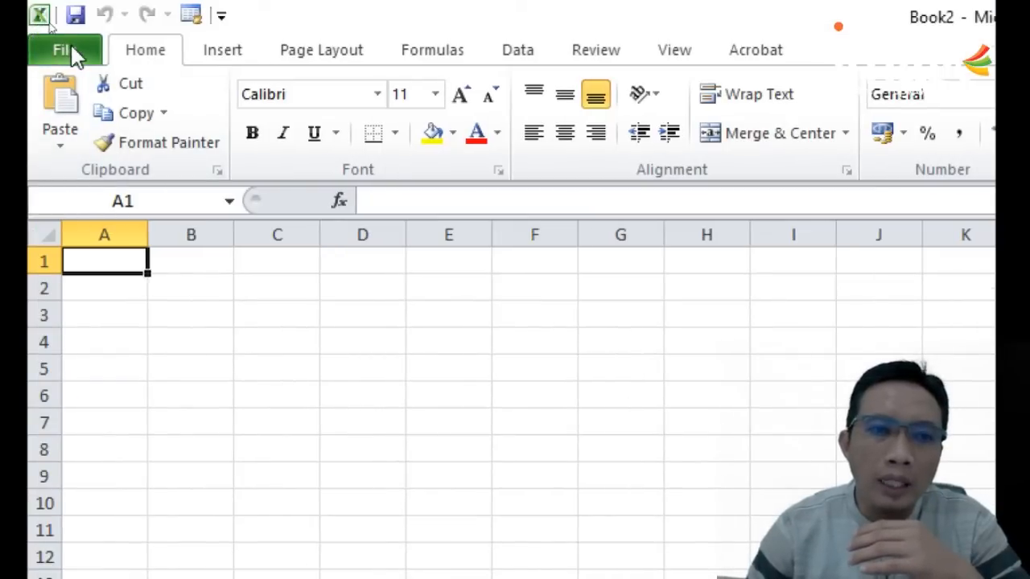
# Step: Look through the File, Home, Insert, Page Layout, Formulas, Data, Review and View command sets, ending on the Home commands
pyautogui.click(76, 56)
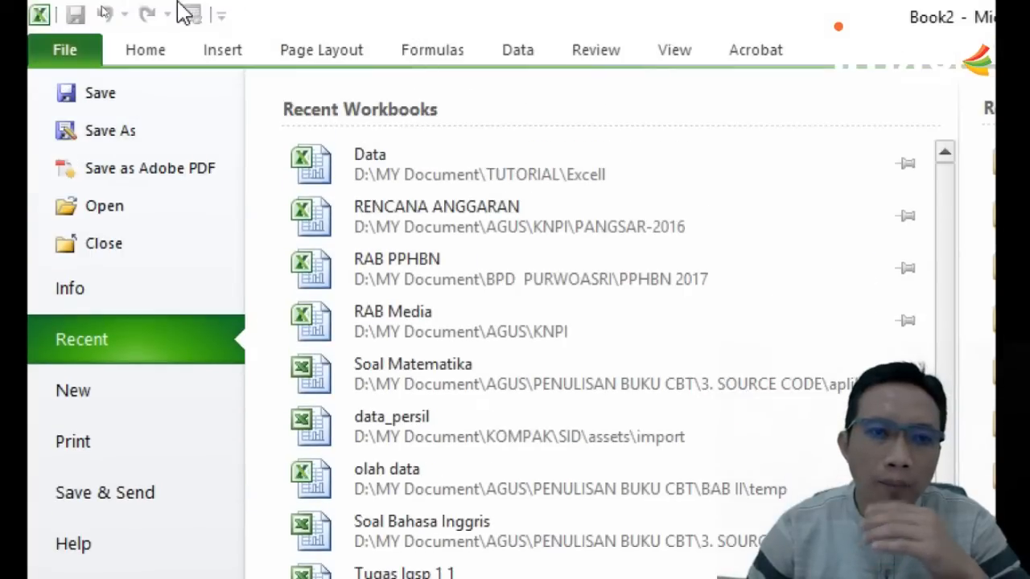
pyautogui.click(158, 51)
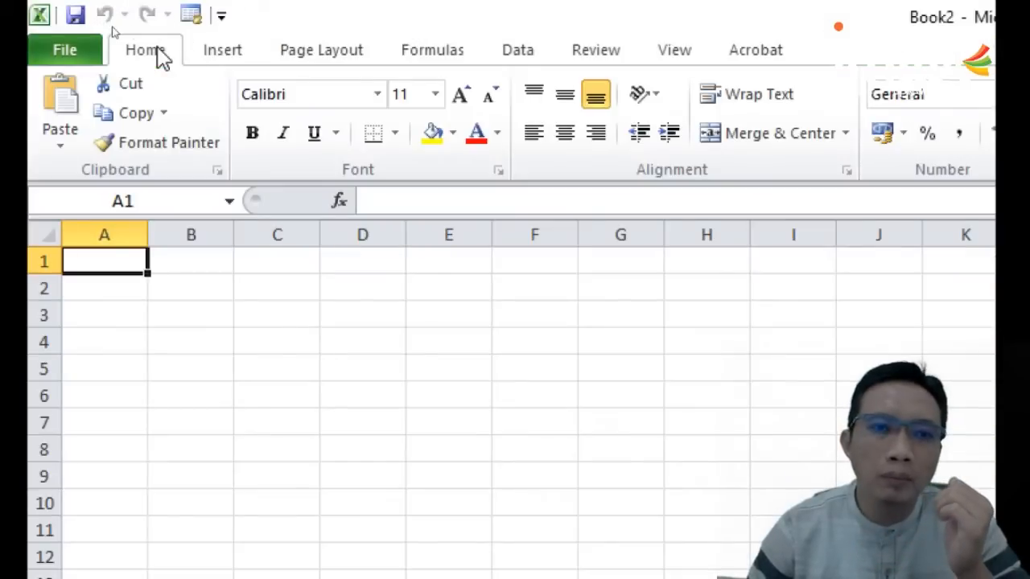
pyautogui.click(273, 56)
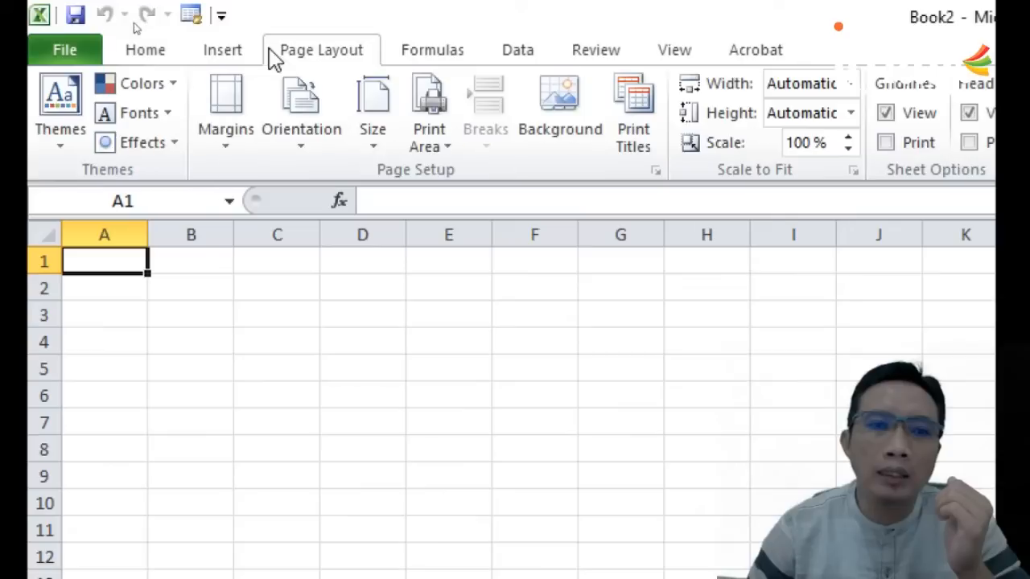
pyautogui.click(230, 56)
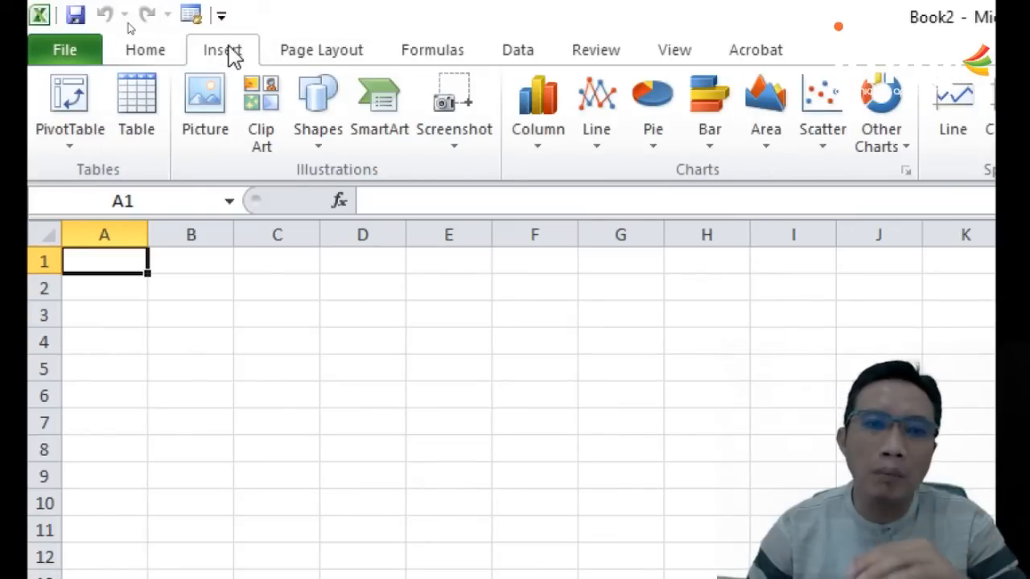
pyautogui.click(324, 58)
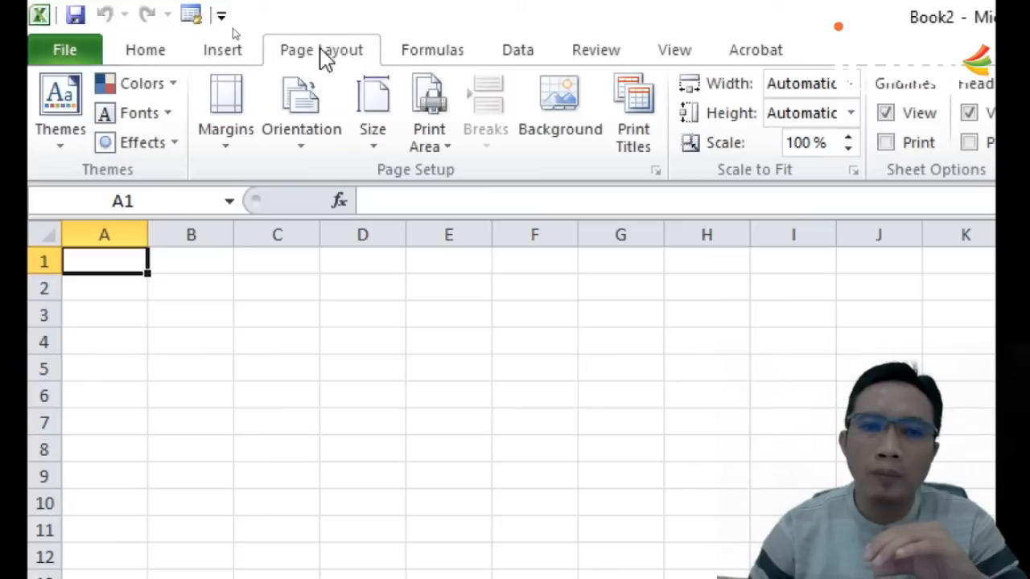
pyautogui.click(465, 60)
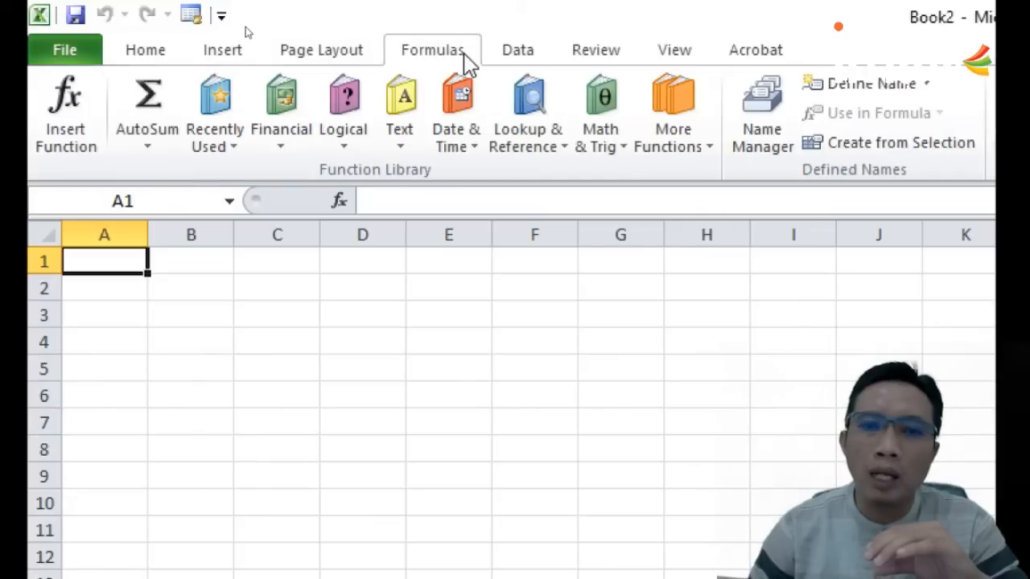
pyautogui.click(520, 61)
pyautogui.click(605, 64)
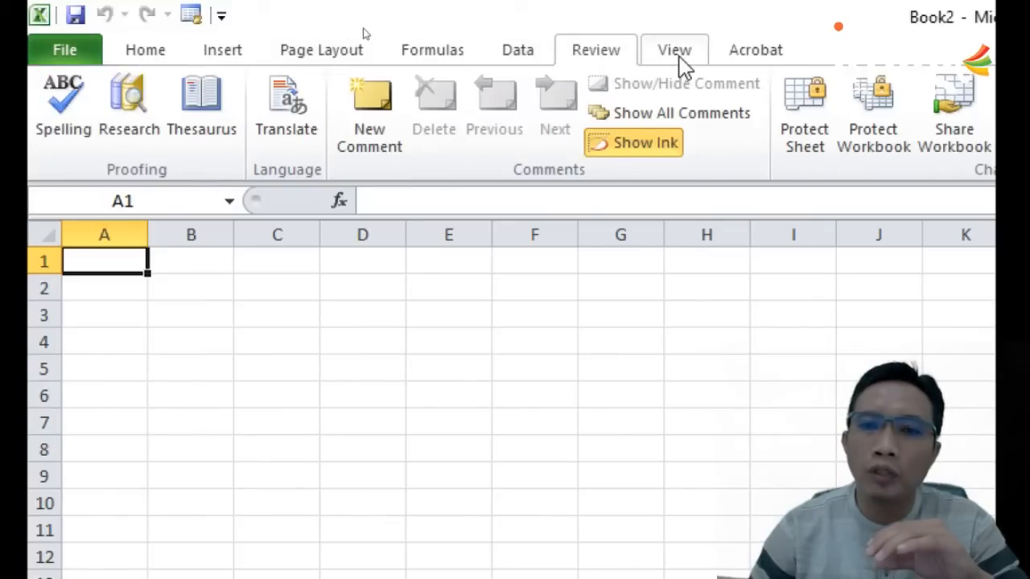
pyautogui.click(698, 63)
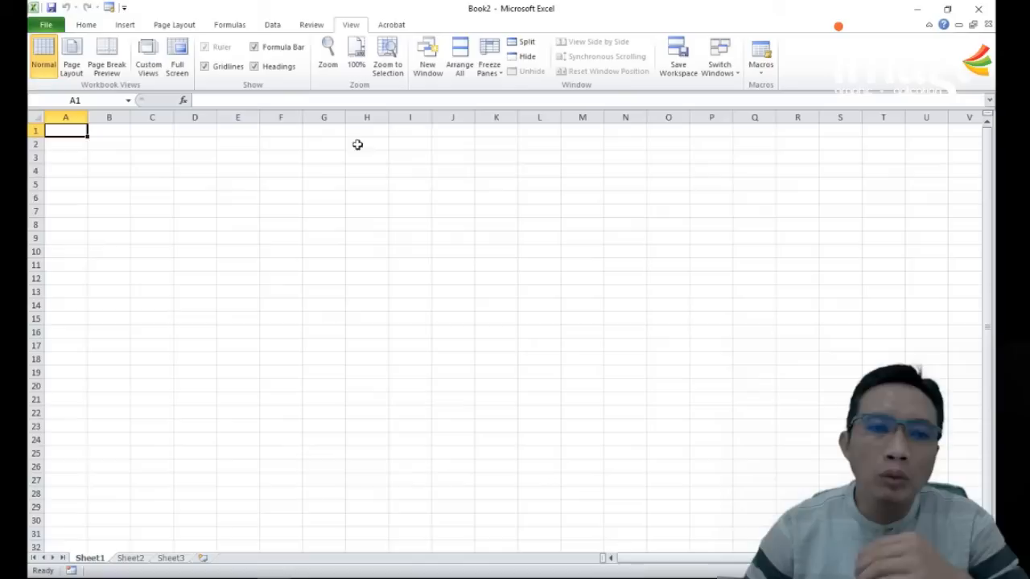
pyautogui.click(86, 25)
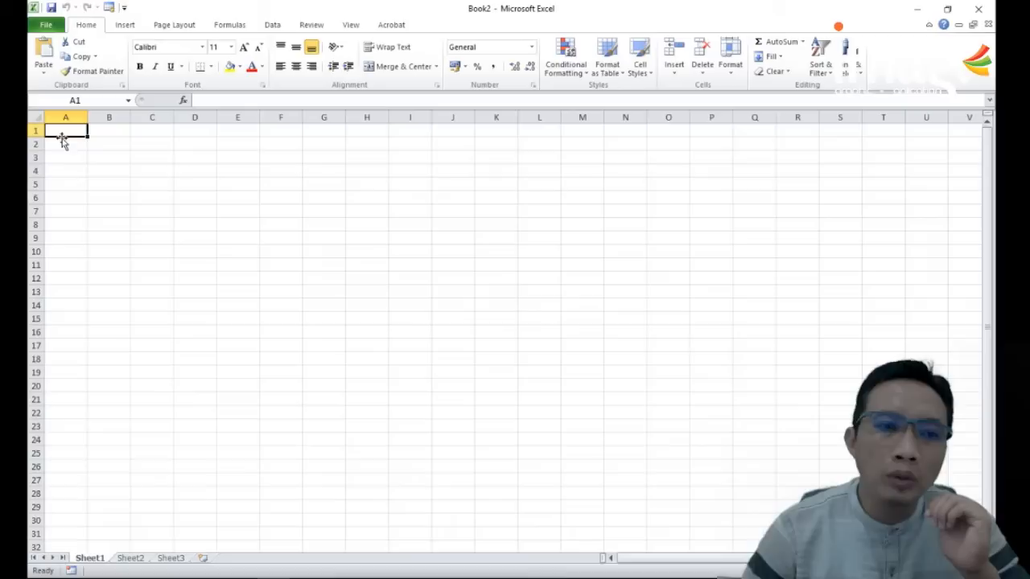
# Step: Examine the worksheet grid by selecting cells B1 and A2, entire columns A and U, and cell M18
pyautogui.click(107, 130)
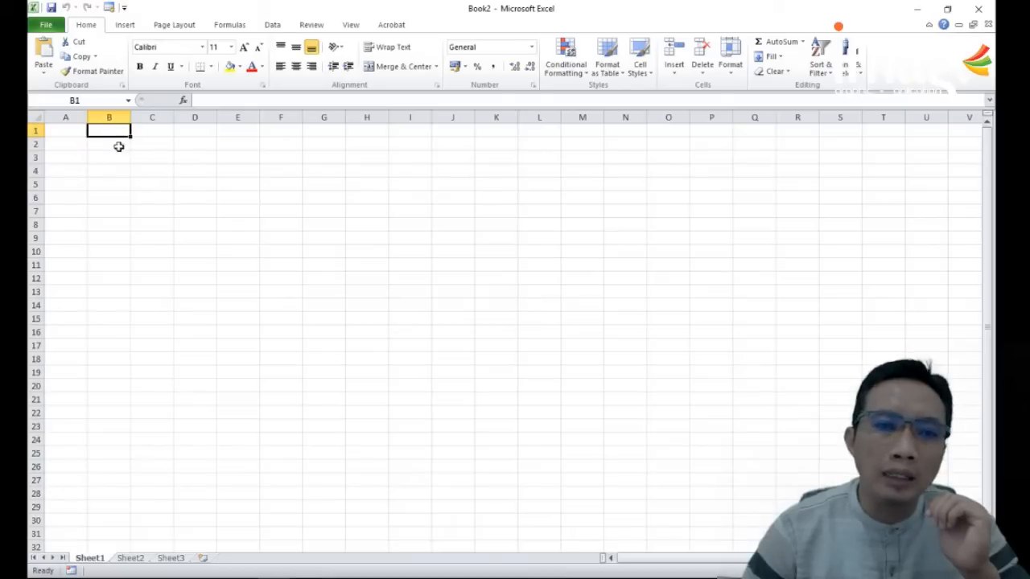
pyautogui.click(65, 143)
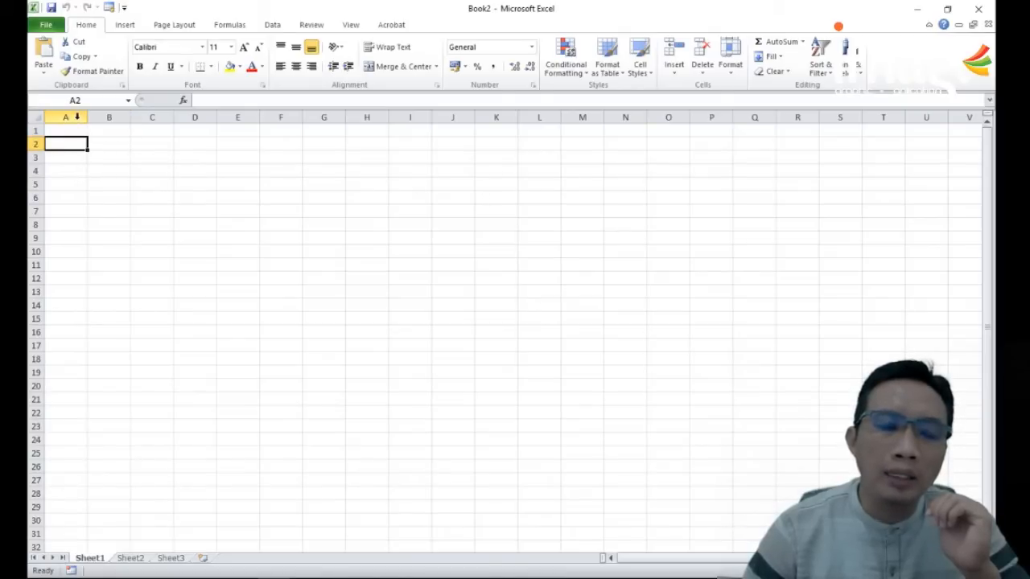
pyautogui.click(76, 116)
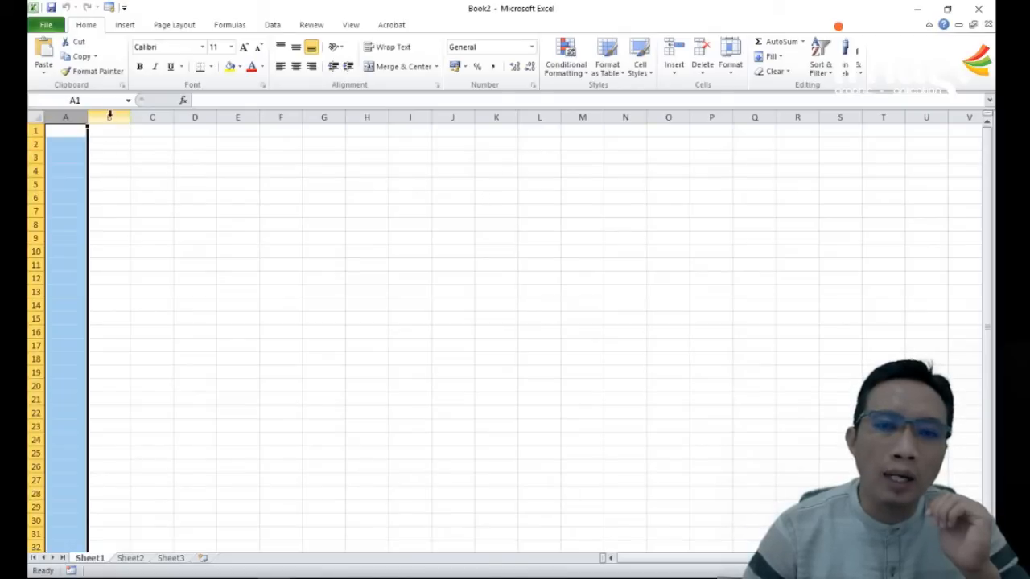
pyautogui.click(916, 117)
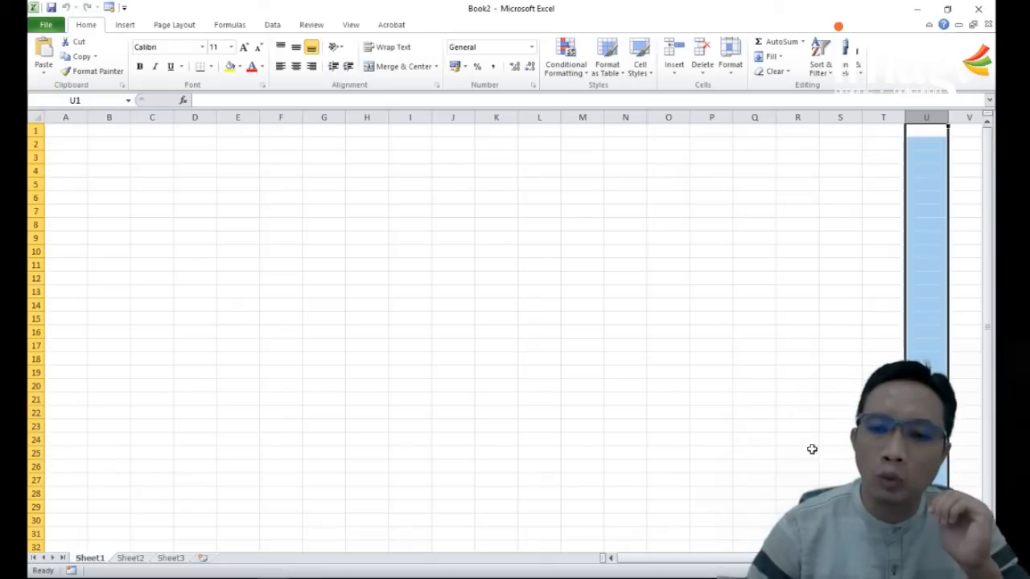
pyautogui.moveTo(716, 559); pyautogui.dragTo(64, 411)
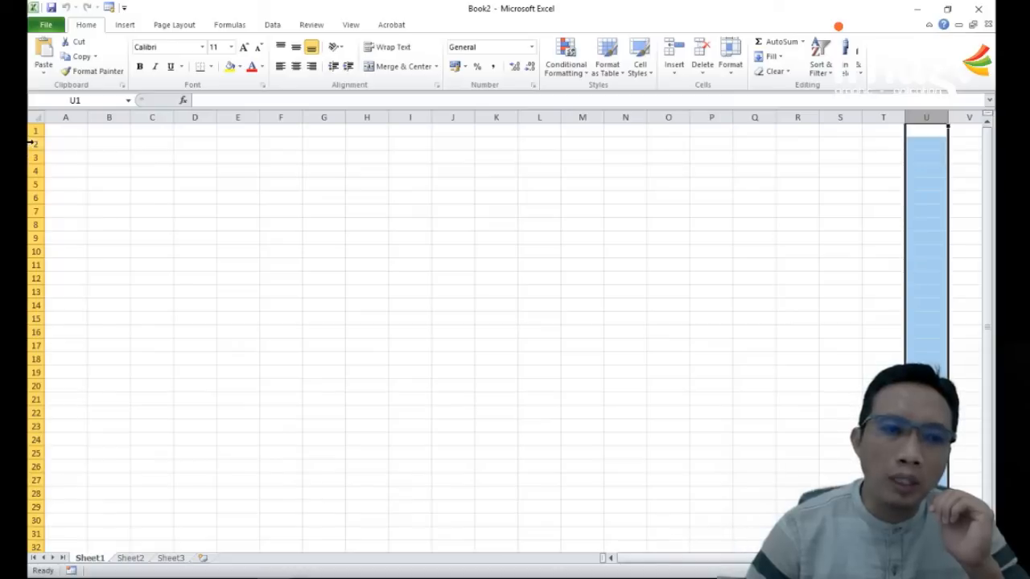
pyautogui.click(564, 359)
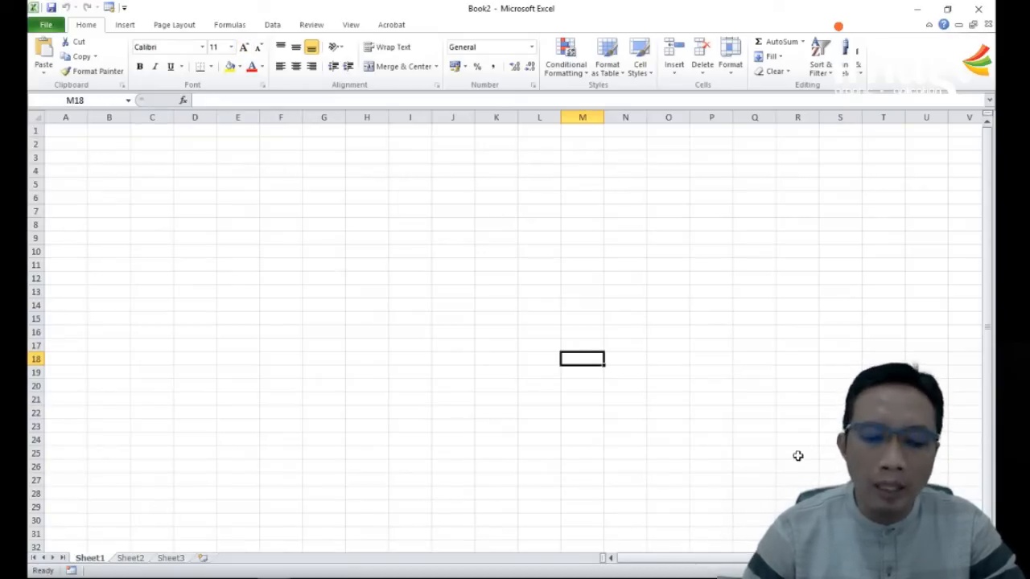
# Step: Enlarge the worksheet view and examine cells around B1:C2, cell G8, entire row 1 and entire column B by selecting them
pyautogui.keyDown('ctrl'); pyautogui.scroll(6, 665, 452); pyautogui.keyUp('ctrl')
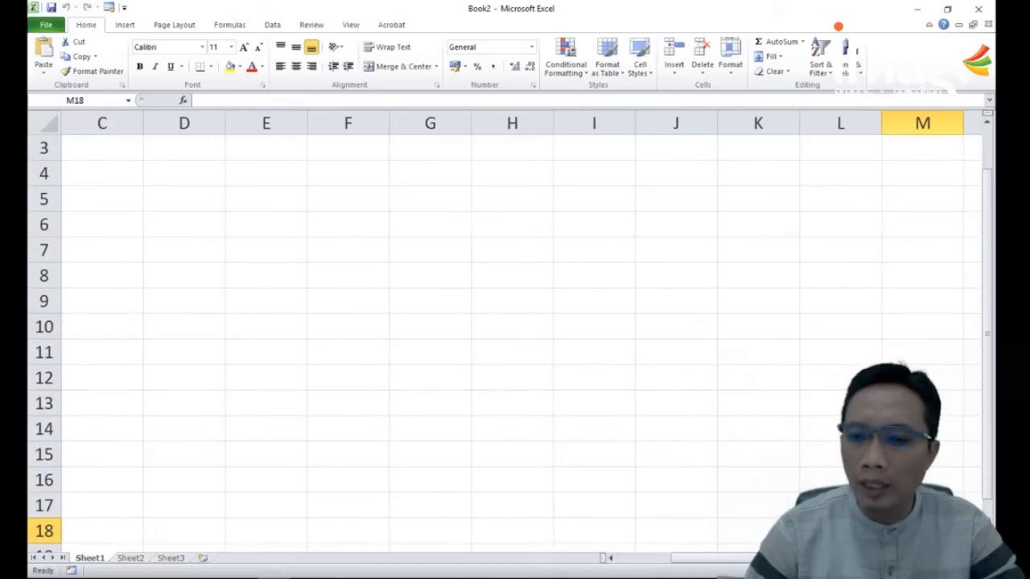
pyautogui.keyDown('ctrl'); pyautogui.scroll(-8, 664, 452); pyautogui.keyUp('ctrl')
pyautogui.keyDown('ctrl'); pyautogui.scroll(5, 664, 452); pyautogui.keyUp('ctrl')
pyautogui.keyDown('ctrl'); pyautogui.scroll(2, 664, 452); pyautogui.keyUp('ctrl')
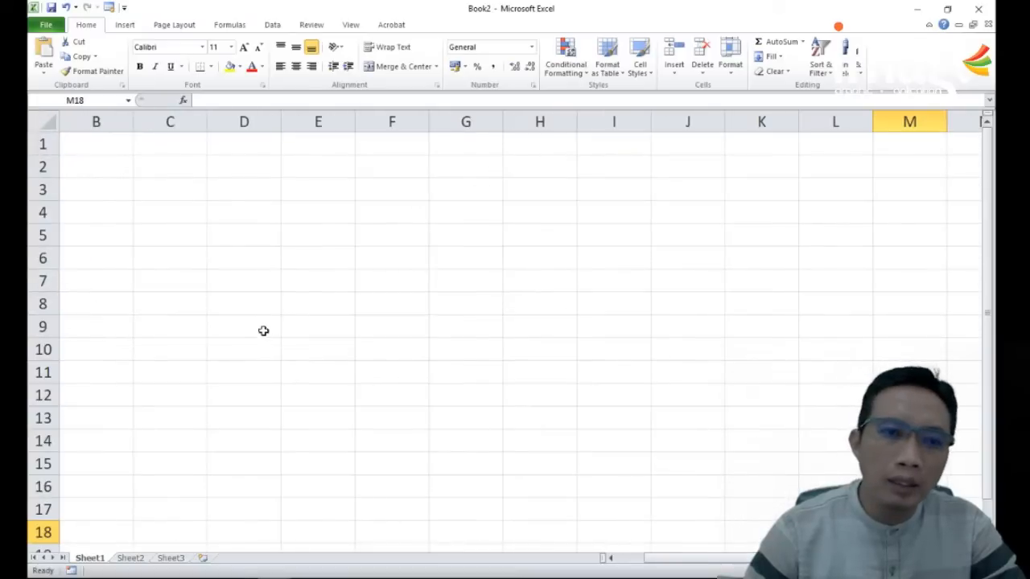
pyautogui.click(104, 152)
pyautogui.click(151, 167)
pyautogui.click(103, 165)
pyautogui.click(141, 139)
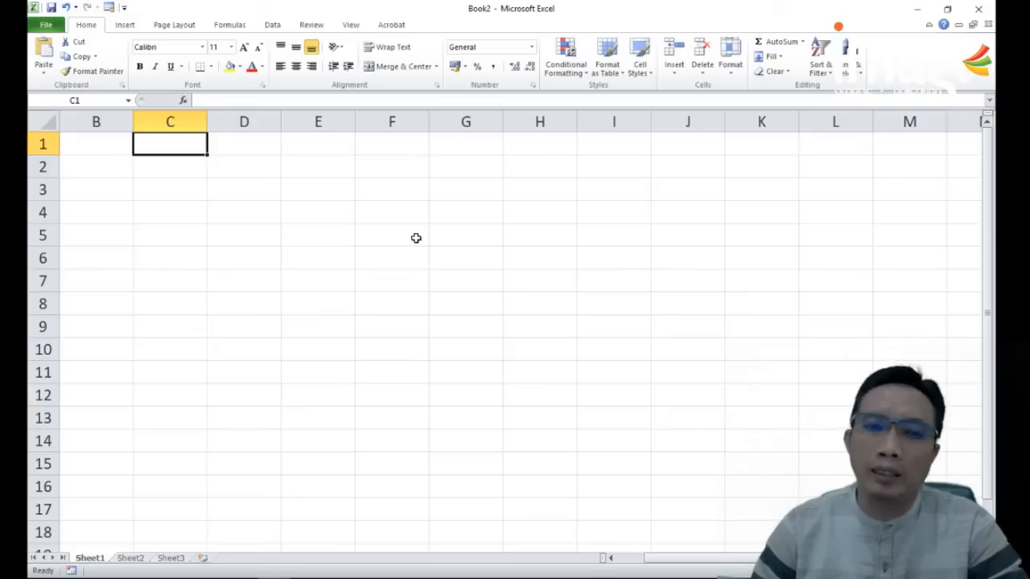
pyautogui.click(470, 310)
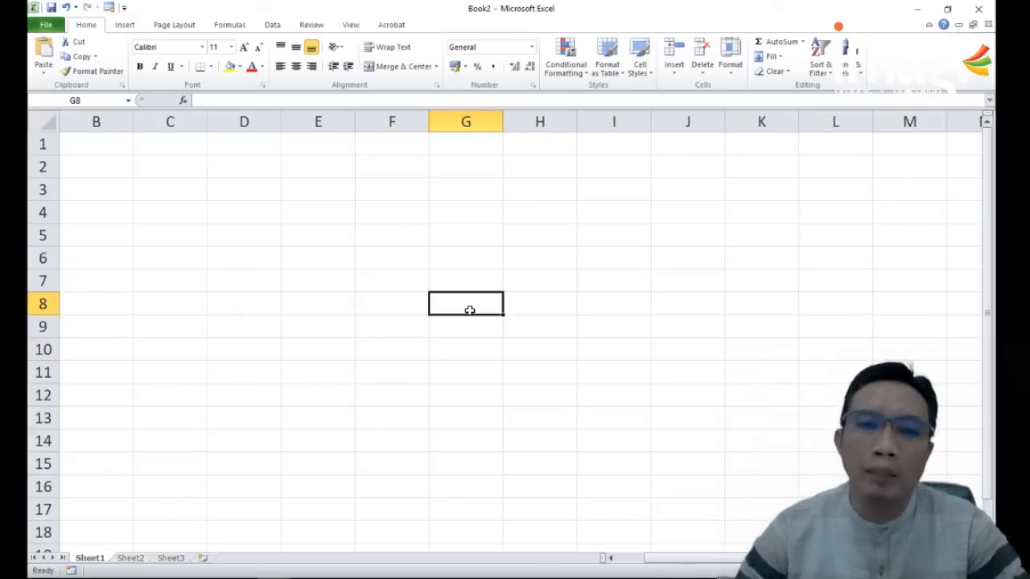
pyautogui.click(149, 146)
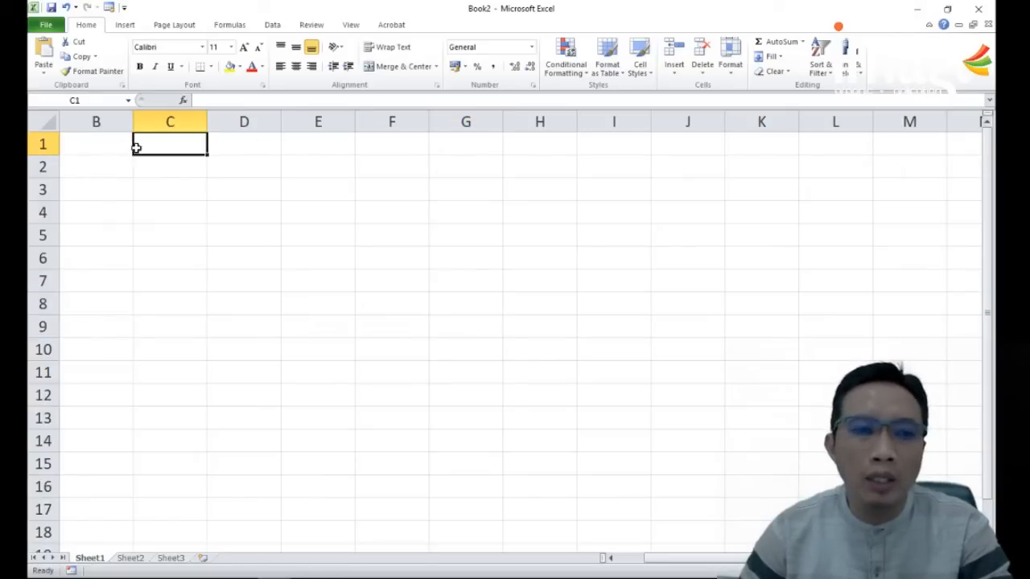
pyautogui.click(44, 144)
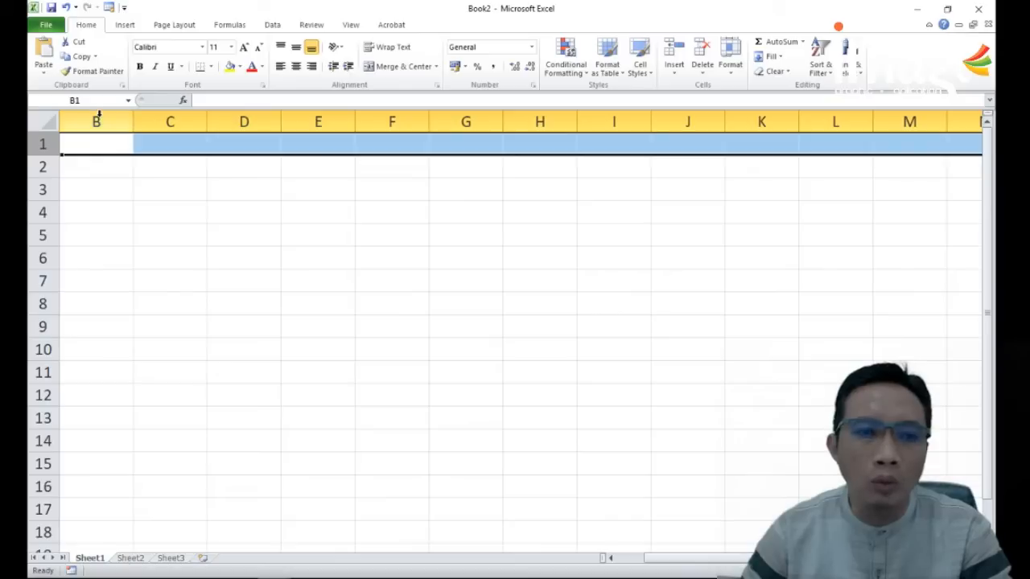
pyautogui.click(97, 120)
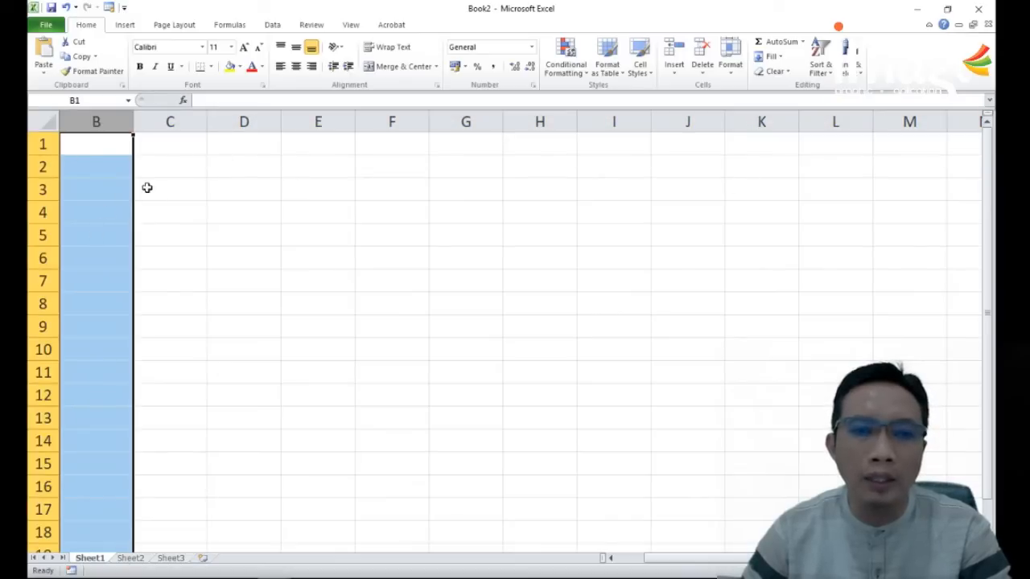
# Step: Enter the table headings No, Nama, Alamat and Umur in cells A1 to D1
pyautogui.moveTo(679, 559); pyautogui.dragTo(620, 558)
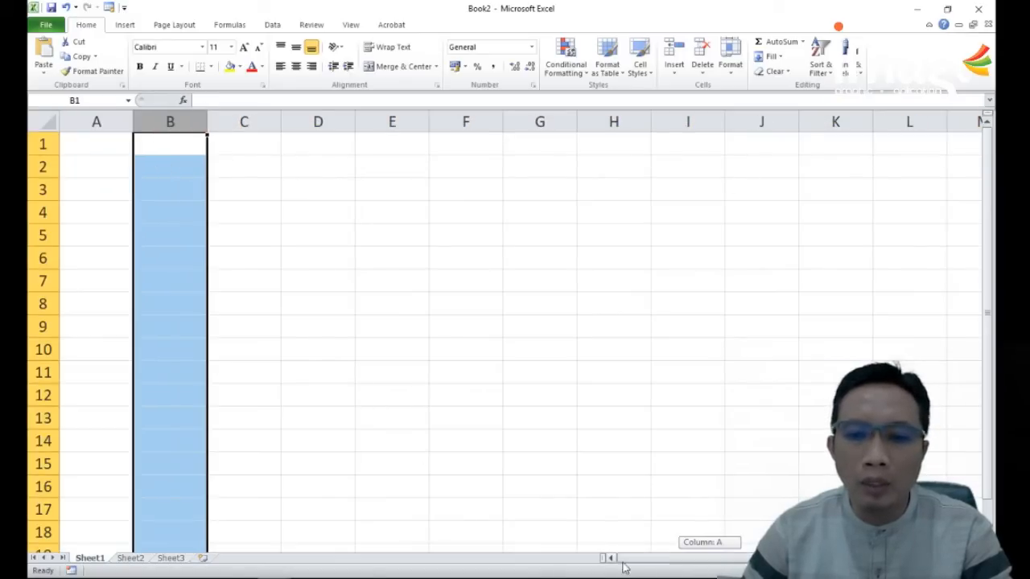
pyautogui.click(109, 147)
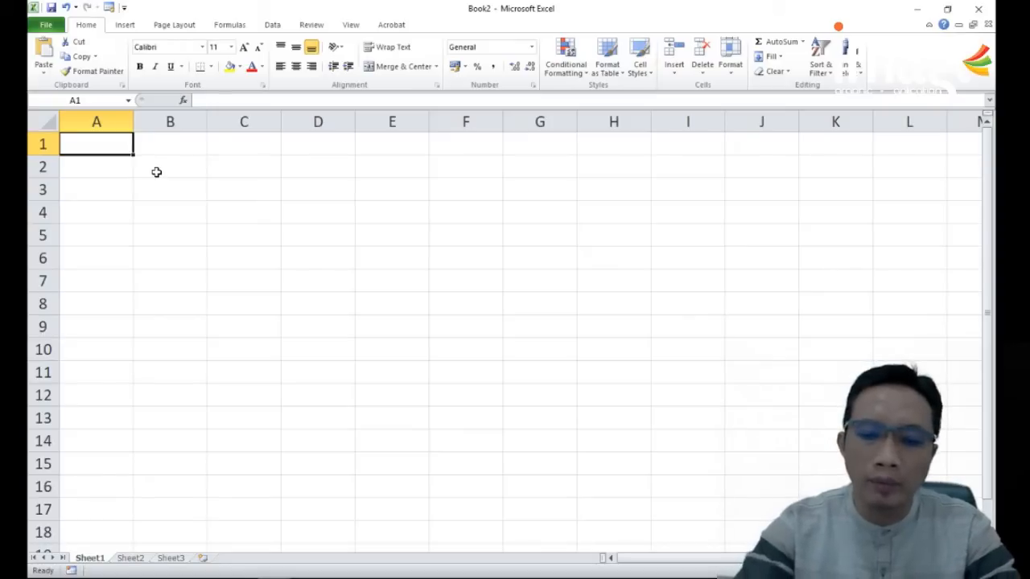
pyautogui.write('No')
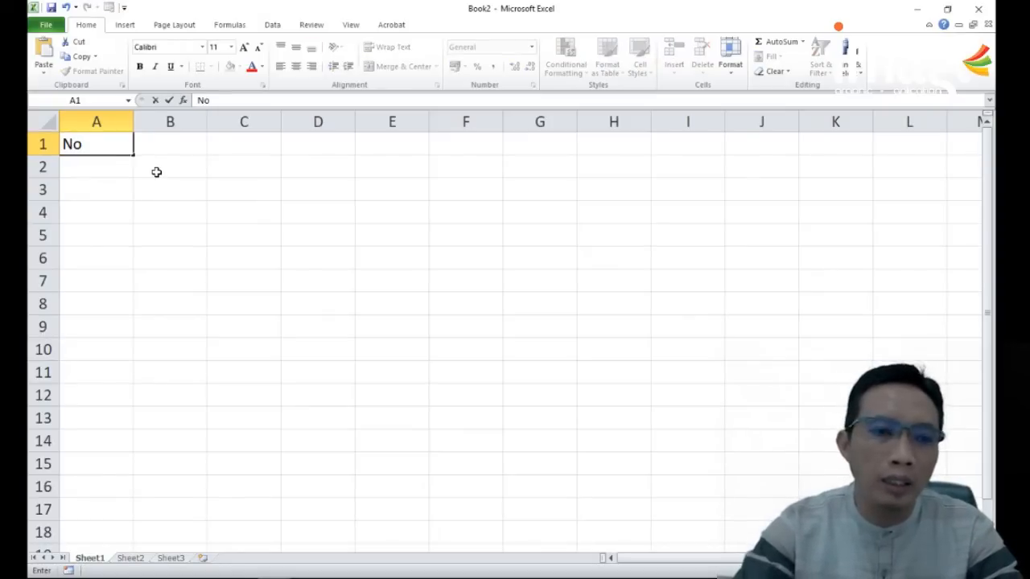
pyautogui.press('Tab')
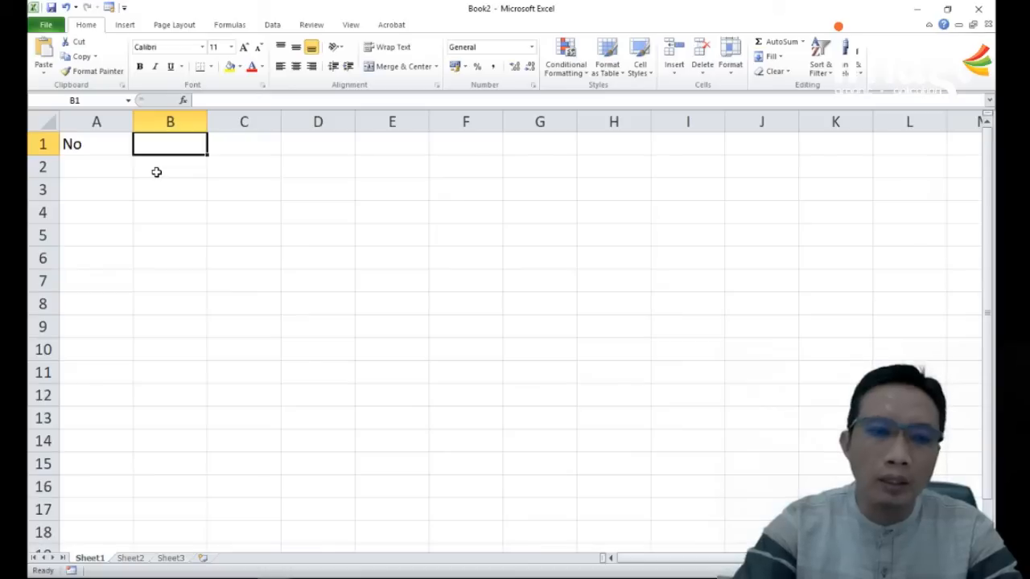
pyautogui.write('Namaa')
pyautogui.press('BackSpace')
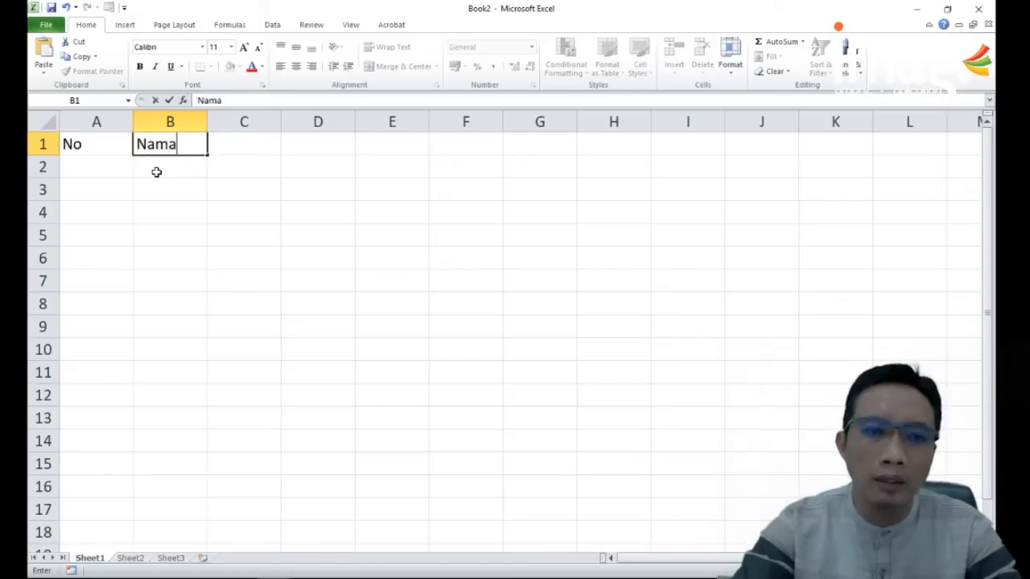
pyautogui.press('Tab')
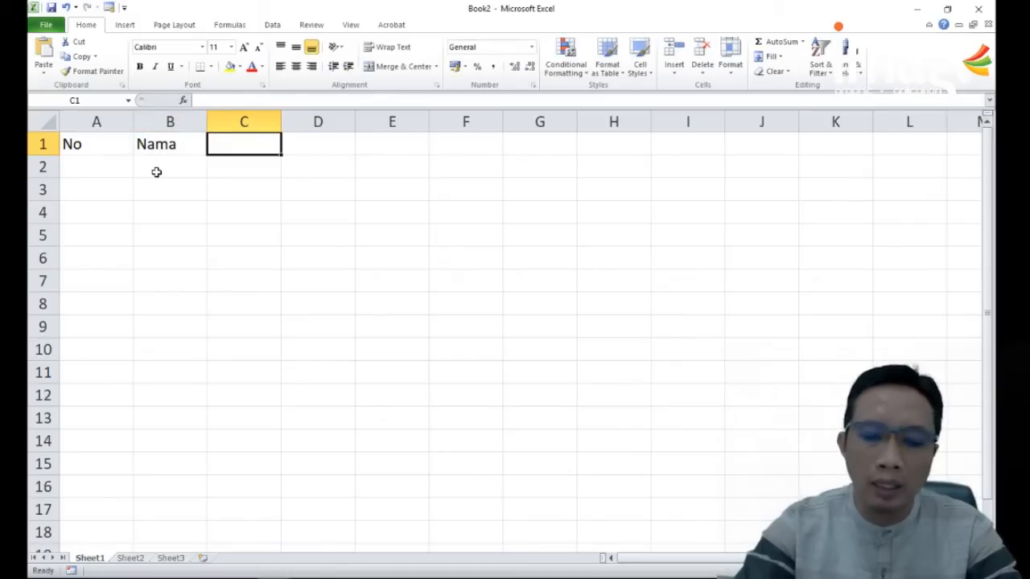
pyautogui.write('Alamat')
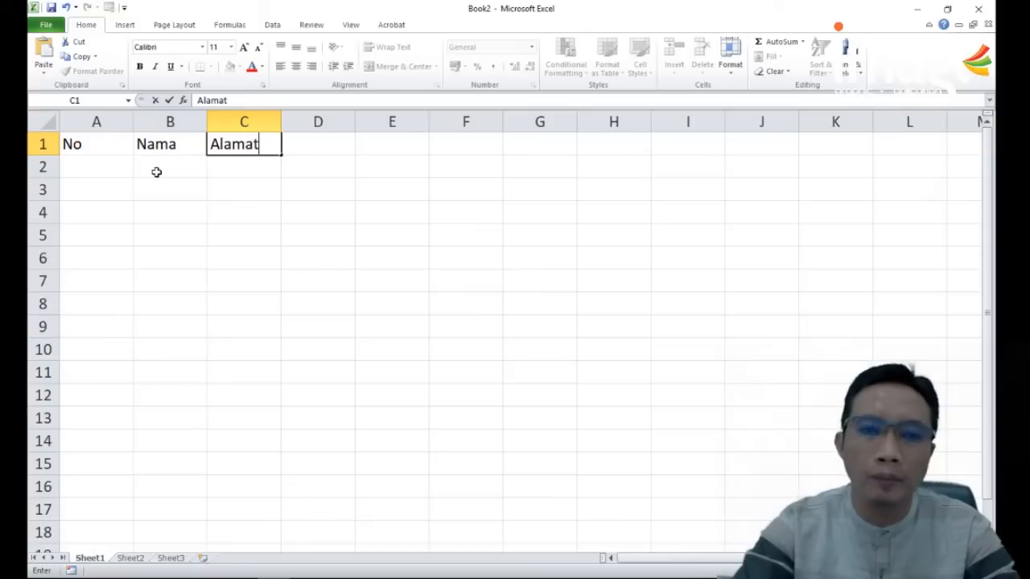
pyautogui.press('Tab')
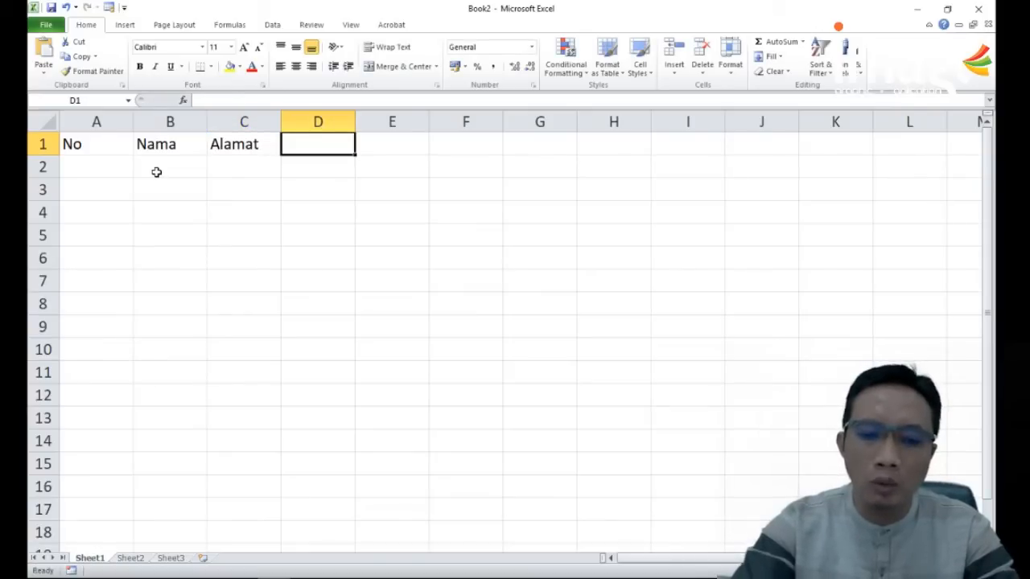
pyautogui.write('Umur')
pyautogui.press('Return')
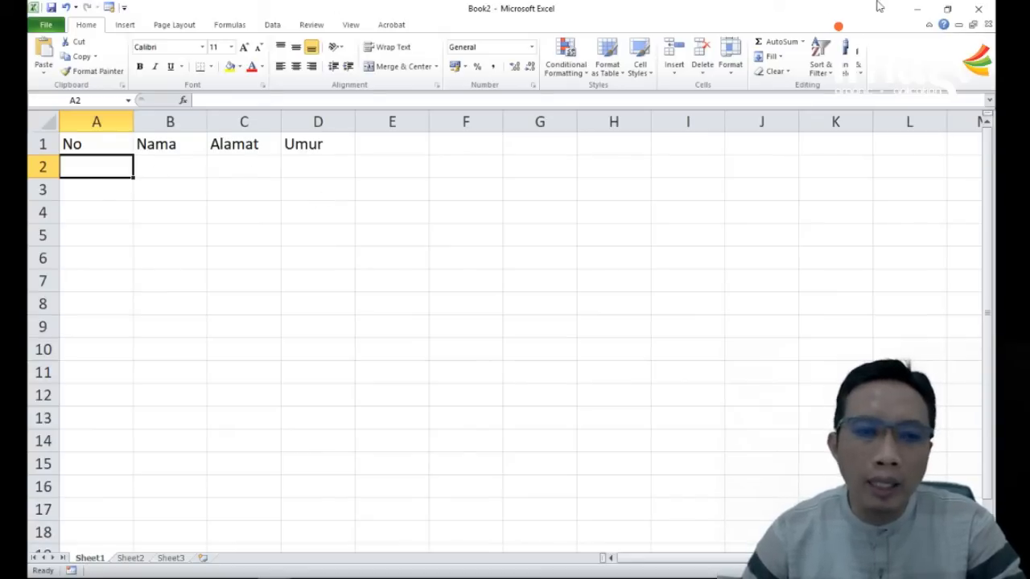
# Step: Apply all borders to the range A1:D16
pyautogui.moveTo(76, 139); pyautogui.dragTo(285, 497)
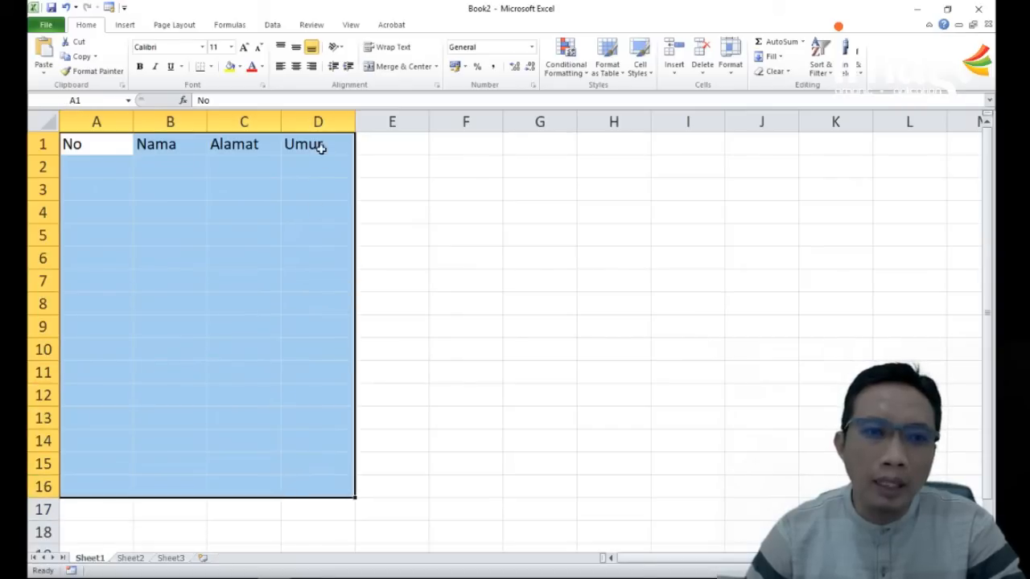
pyautogui.click(212, 68)
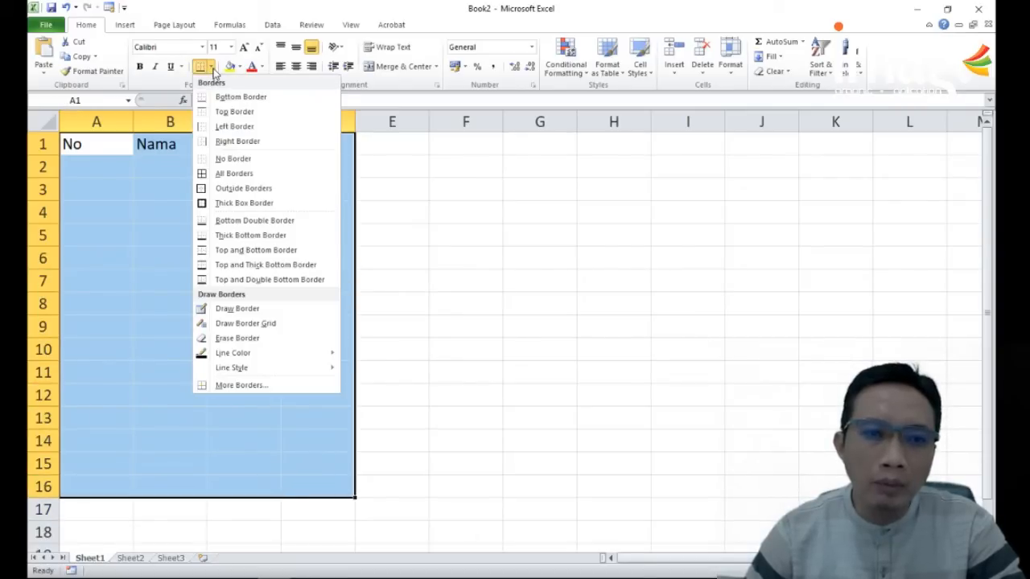
pyautogui.click(212, 173)
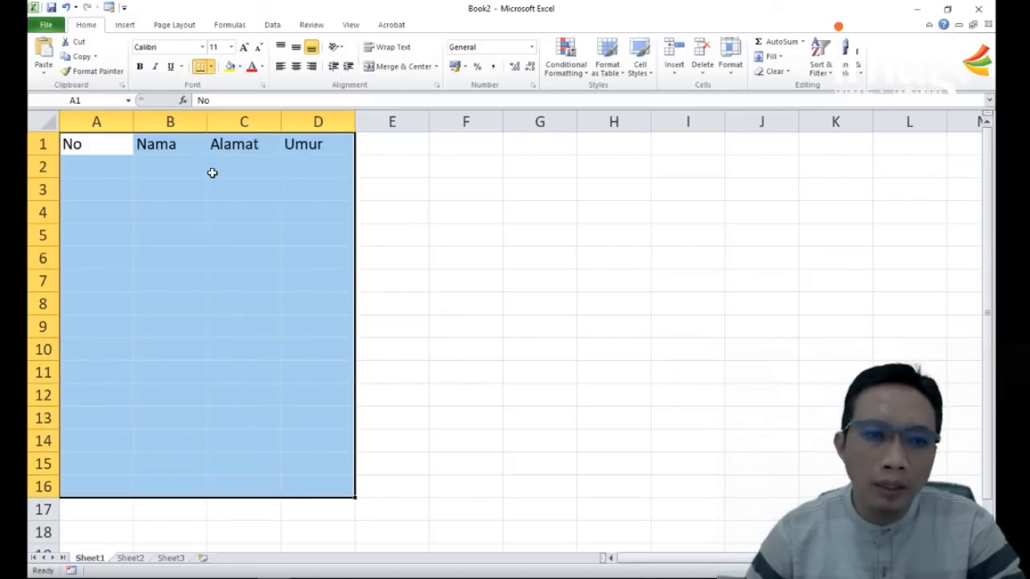
# Step: Apply a thick box border around the range A1:D16
pyautogui.click(211, 67)
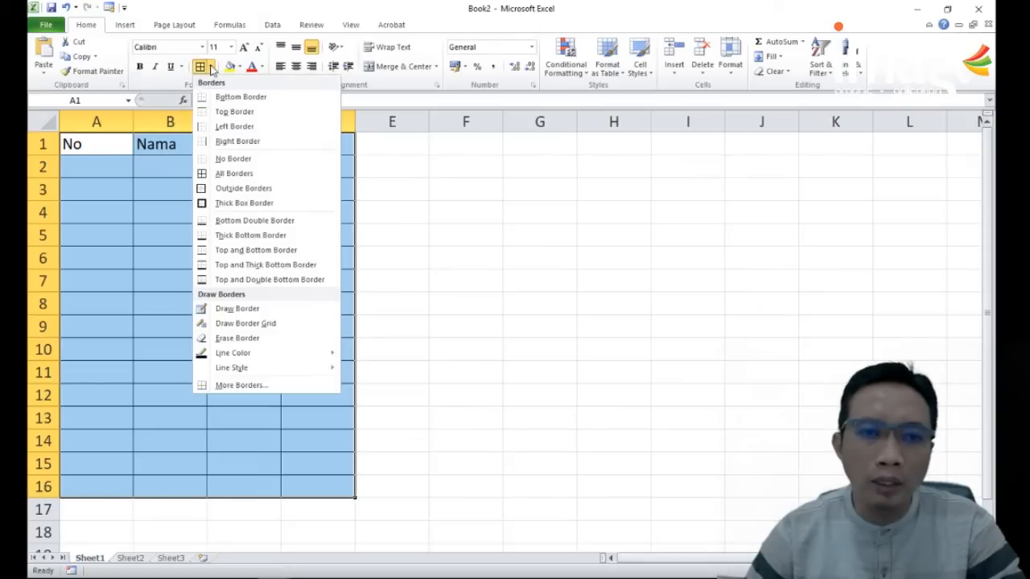
pyautogui.click(212, 203)
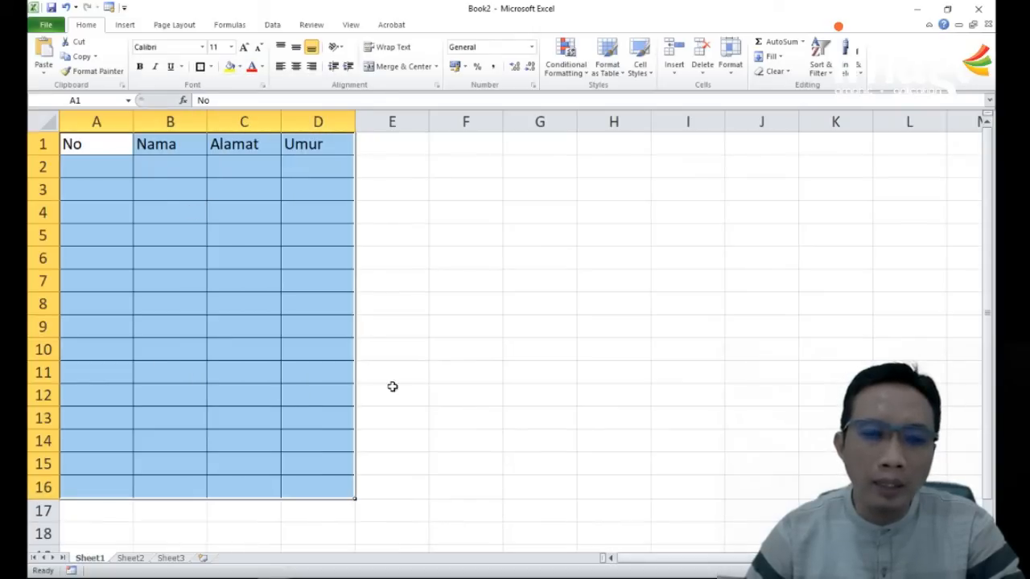
pyautogui.click(370, 395)
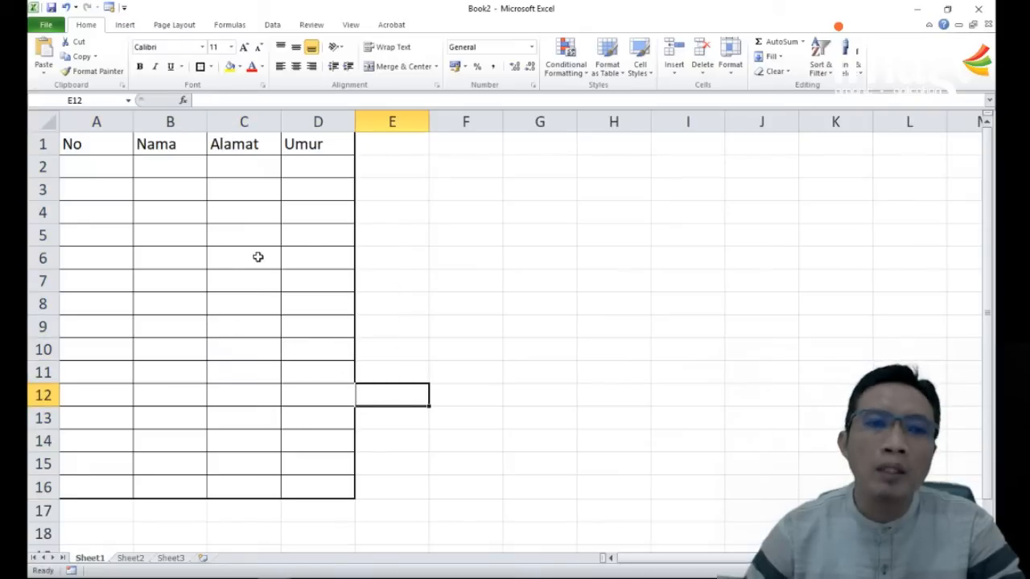
pyautogui.click(212, 67)
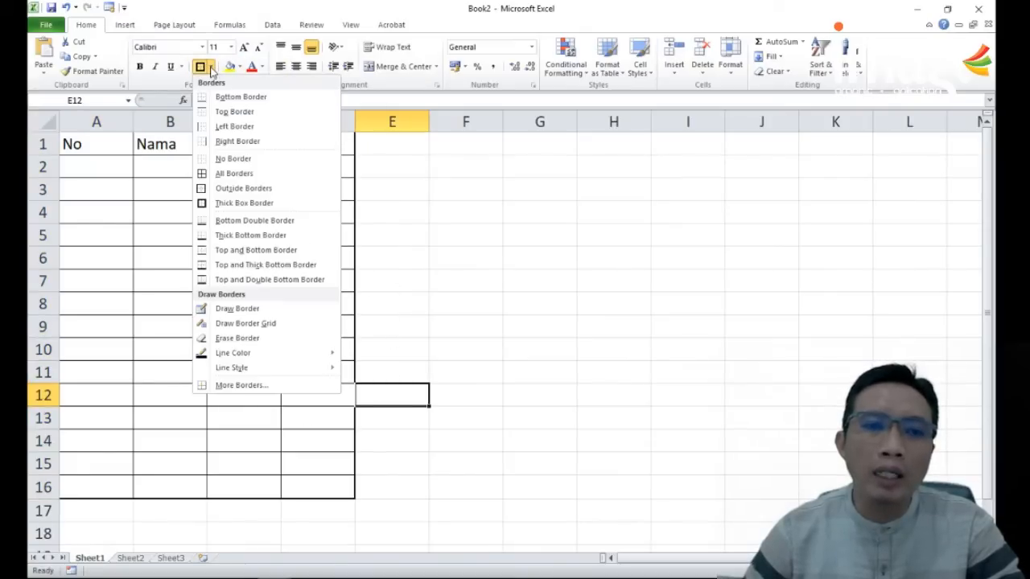
pyautogui.click(87, 206)
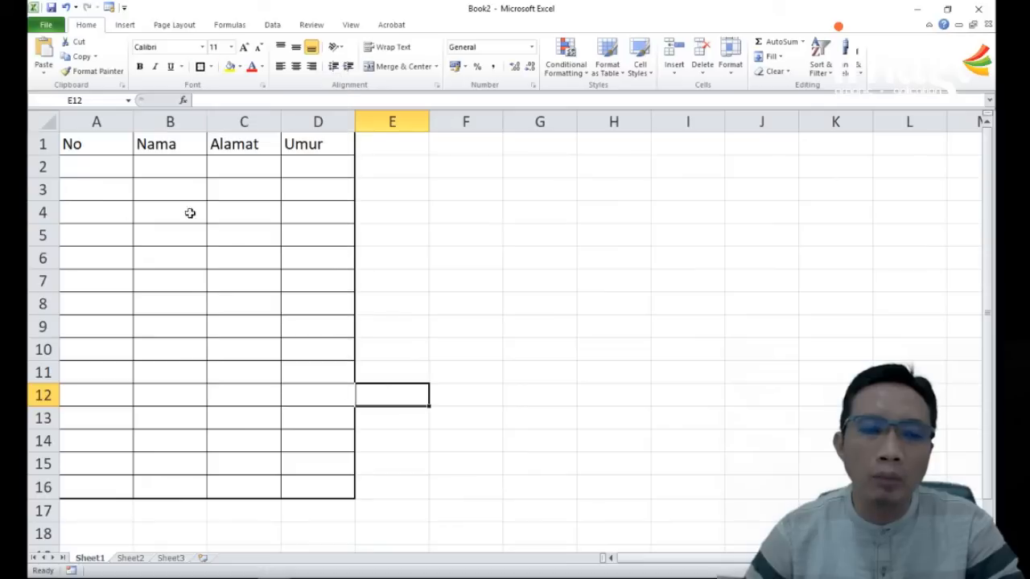
# Step: Narrow column A to fit the No heading and widen the Nama, Alamat and Umur columns
pyautogui.moveTo(133, 121); pyautogui.dragTo(89, 121)
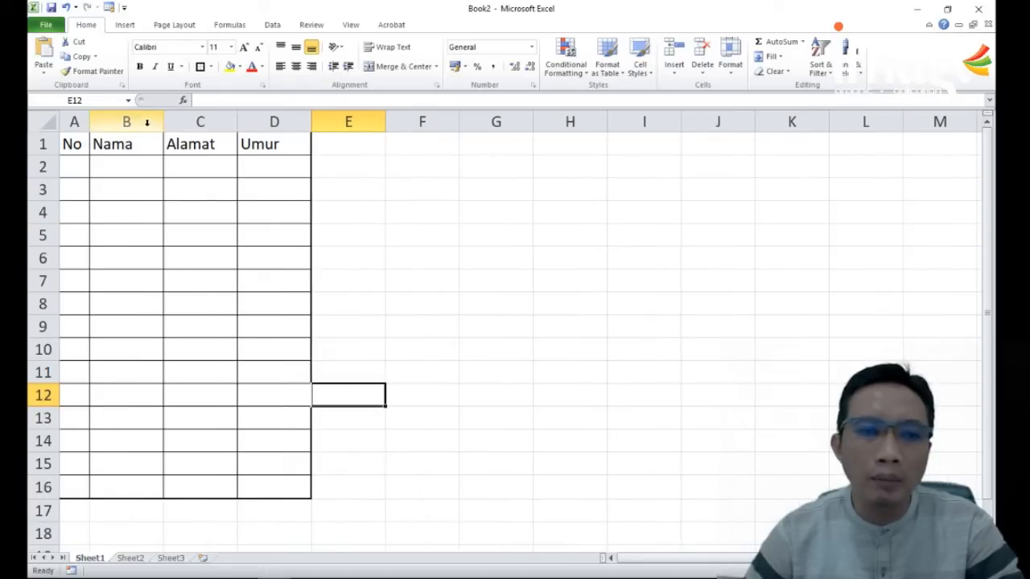
pyautogui.moveTo(163, 121); pyautogui.dragTo(223, 121)
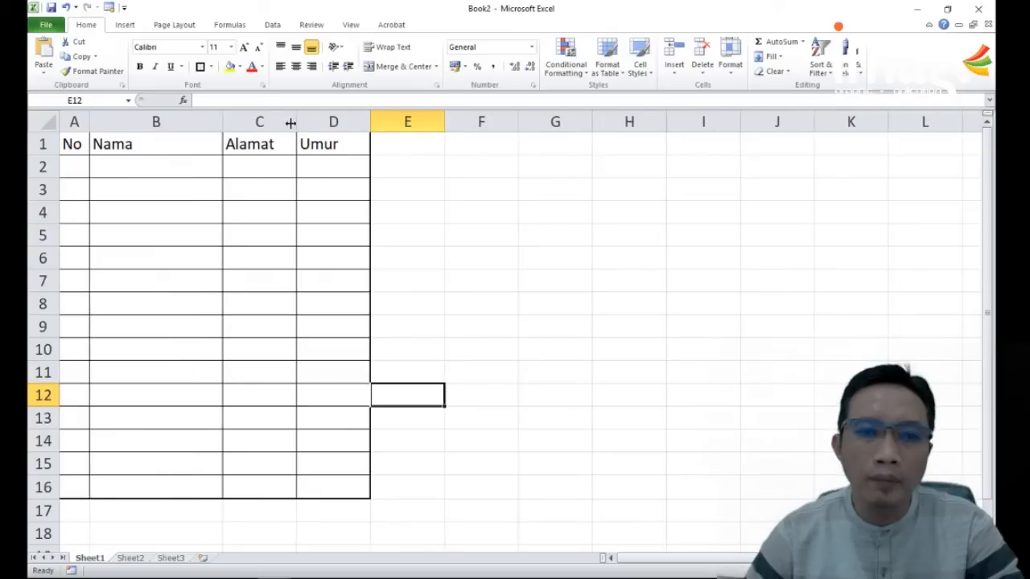
pyautogui.moveTo(294, 121); pyautogui.dragTo(402, 121)
pyautogui.moveTo(476, 120); pyautogui.dragTo(76, 145)
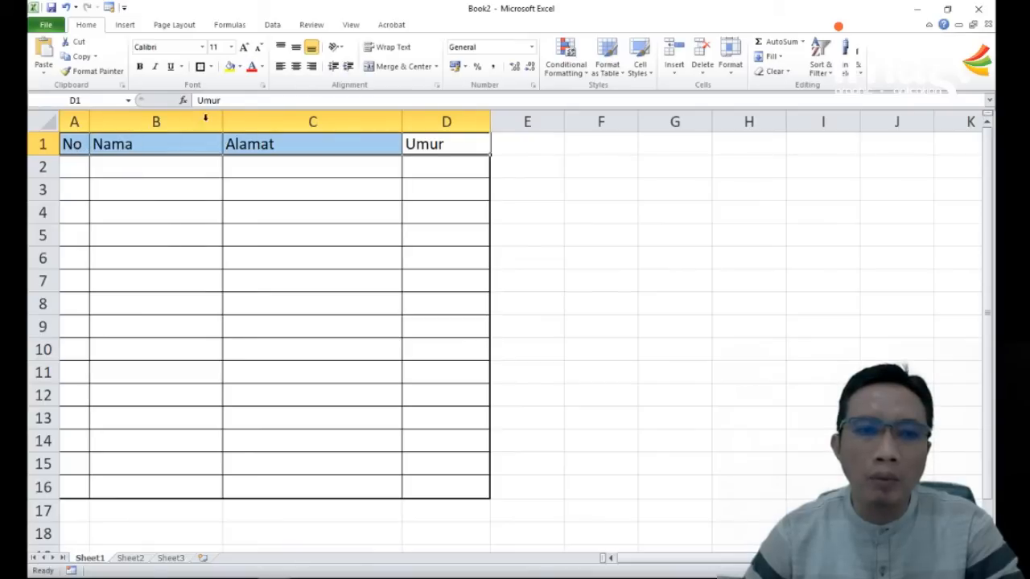
# Step: Fill the heading cells A1:D1 with dark grey
pyautogui.click(262, 68)
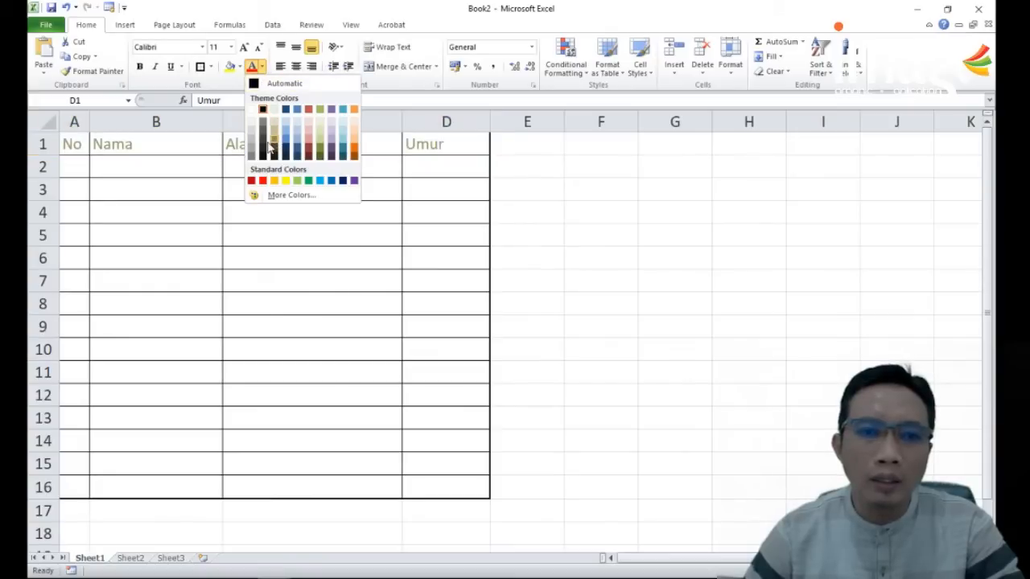
pyautogui.click(240, 66)
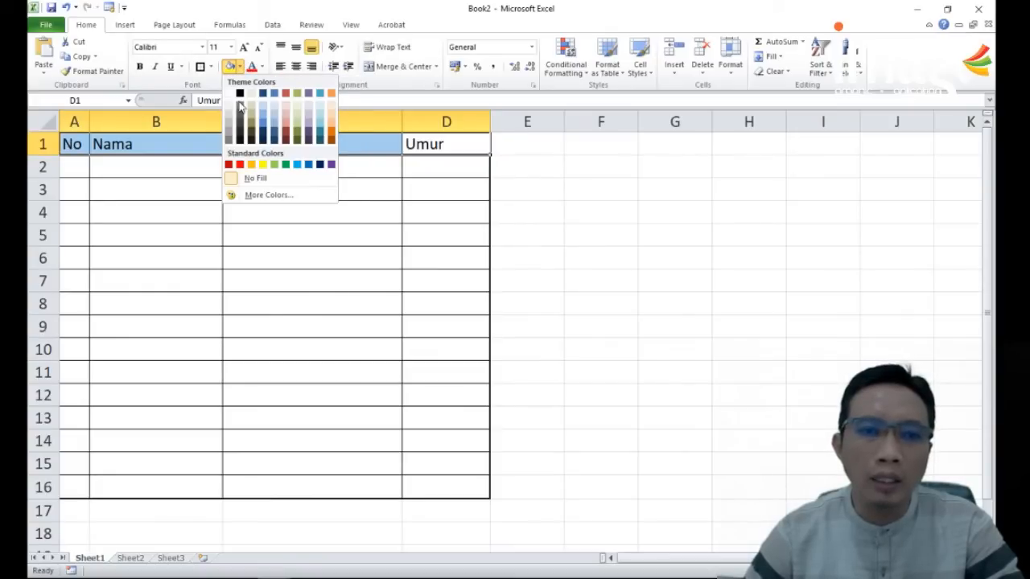
pyautogui.click(228, 137)
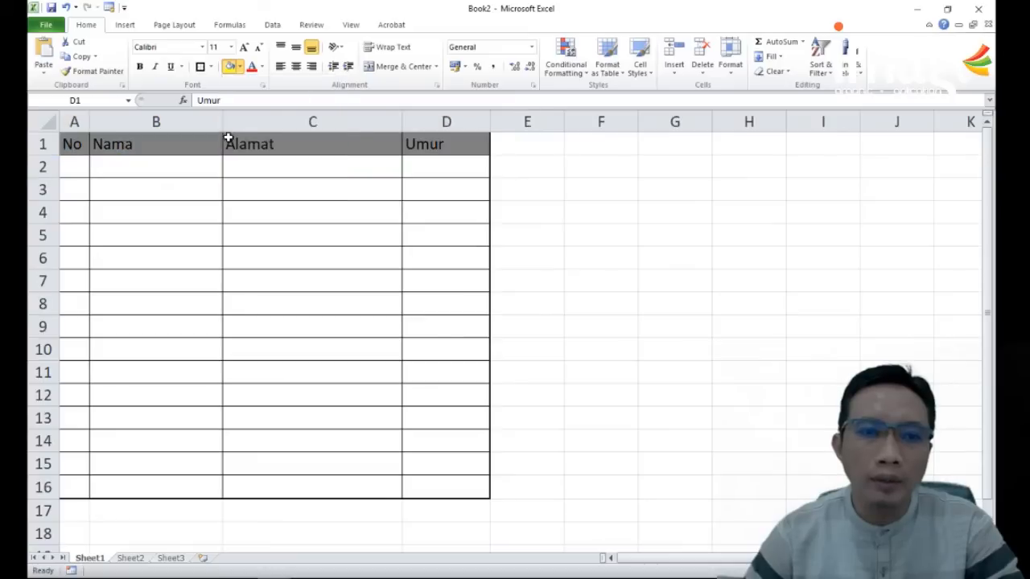
pyautogui.click(317, 214)
# Step: Change the font of the headings in A1:D1 to Bahnschrift
pyautogui.moveTo(451, 145); pyautogui.dragTo(74, 147)
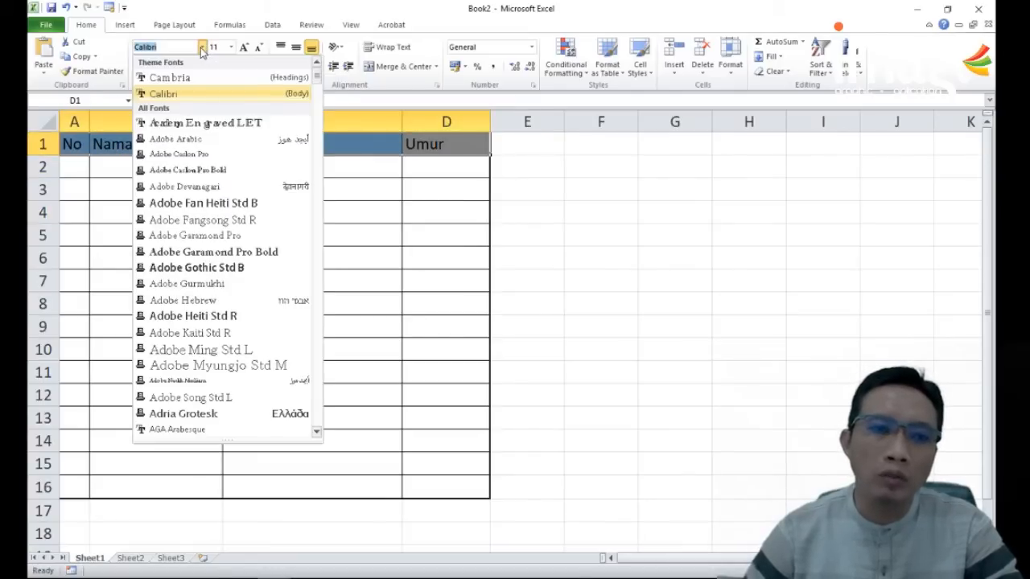
pyautogui.scroll(-4, 188, 313)
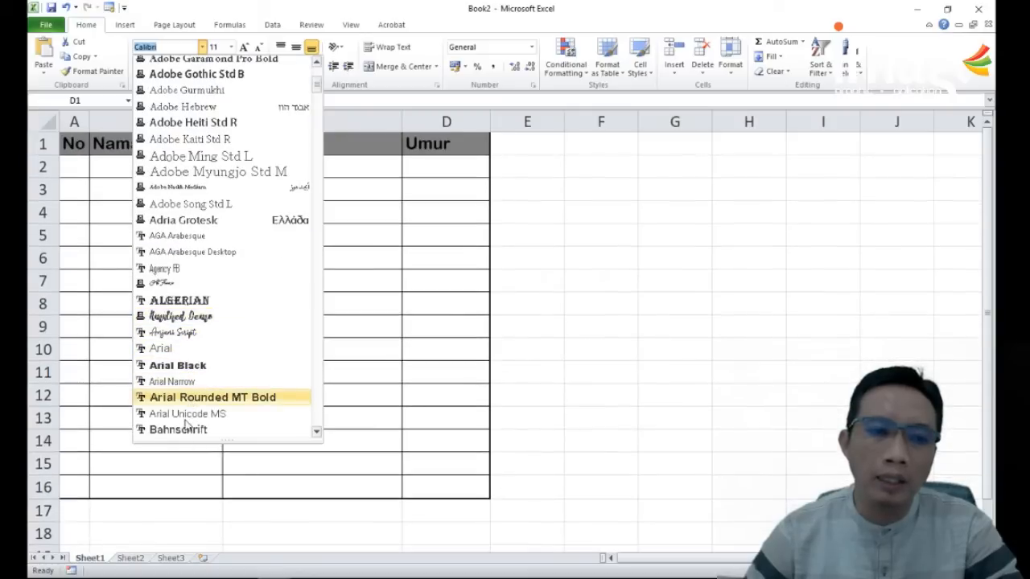
pyautogui.click(188, 430)
pyautogui.click(567, 235)
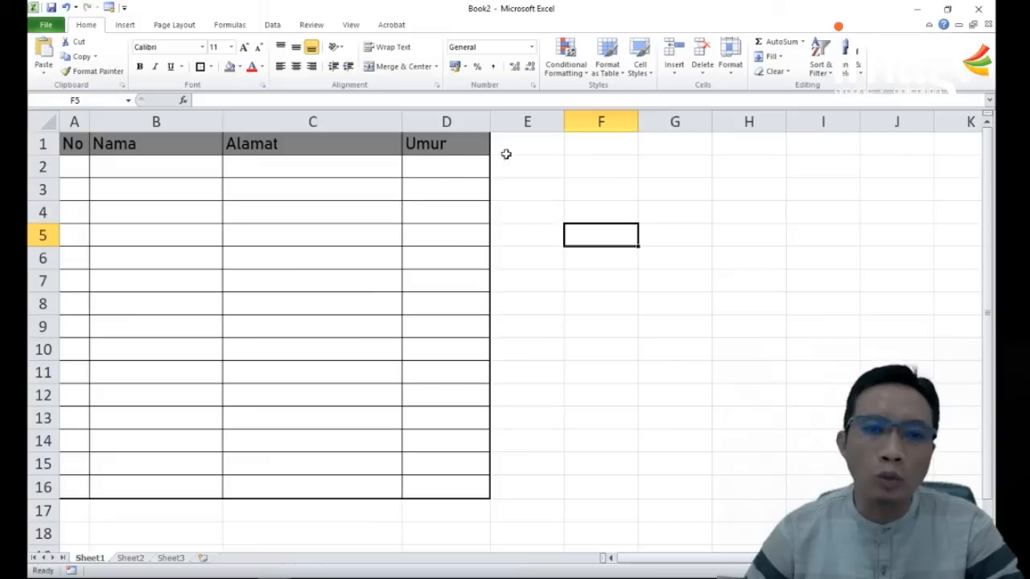
# Step: Center the contents of columns A to D horizontally and align them to the top of the cells
pyautogui.click(445, 120)
pyautogui.moveTo(446, 121); pyautogui.dragTo(74, 132)
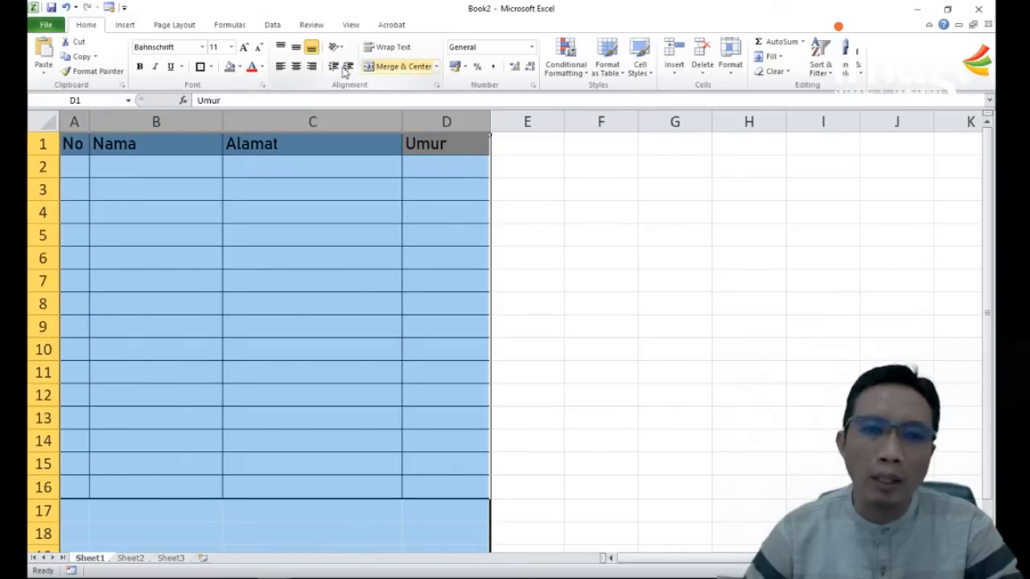
pyautogui.click(296, 66)
pyautogui.click(296, 48)
pyautogui.click(280, 47)
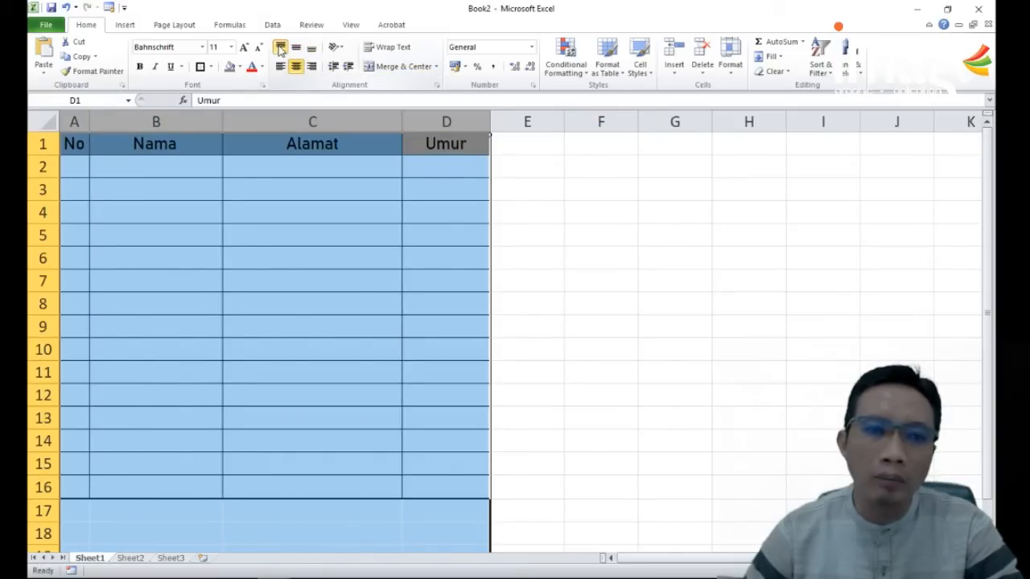
pyautogui.click(280, 68)
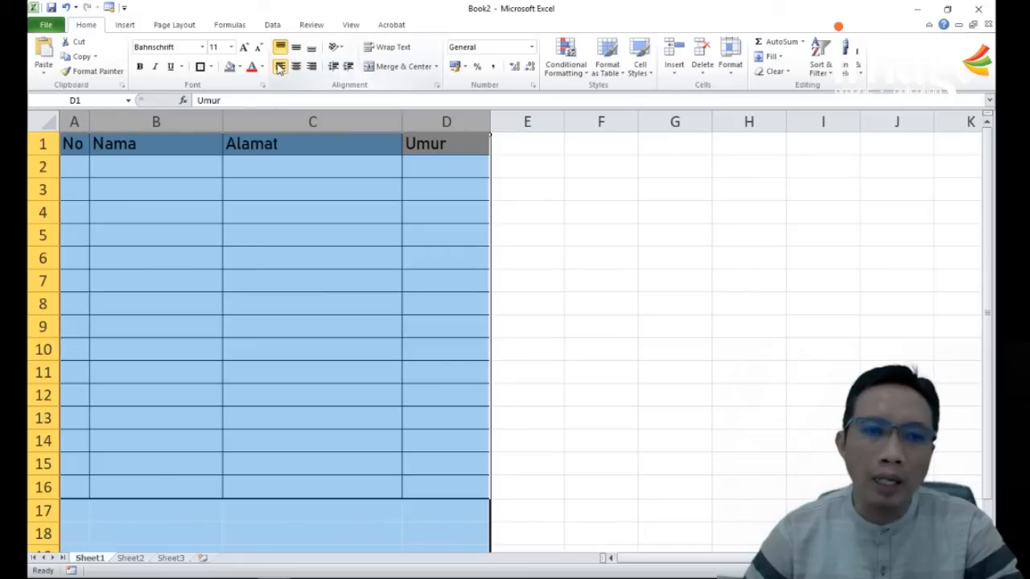
pyautogui.click(296, 66)
pyautogui.click(582, 298)
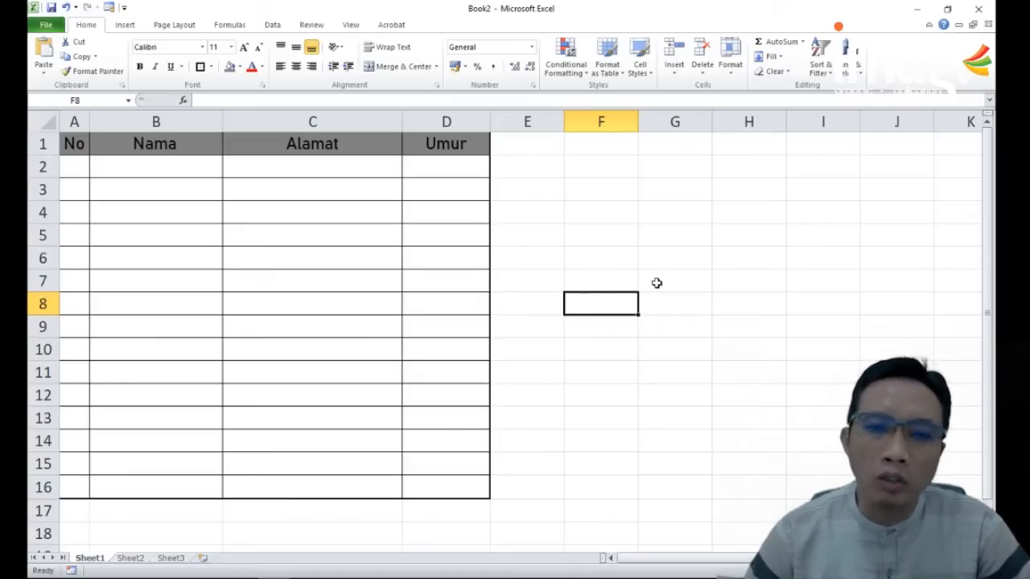
# Step: Enter the row numbers 1, 2 and 3 in cells A2 to A4
pyautogui.click(78, 168)
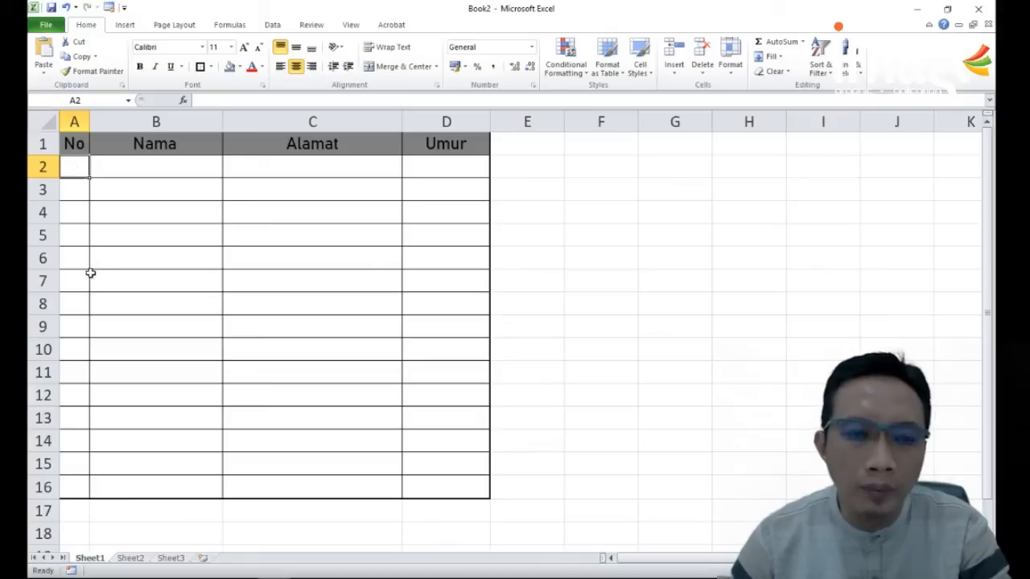
pyautogui.write('1')
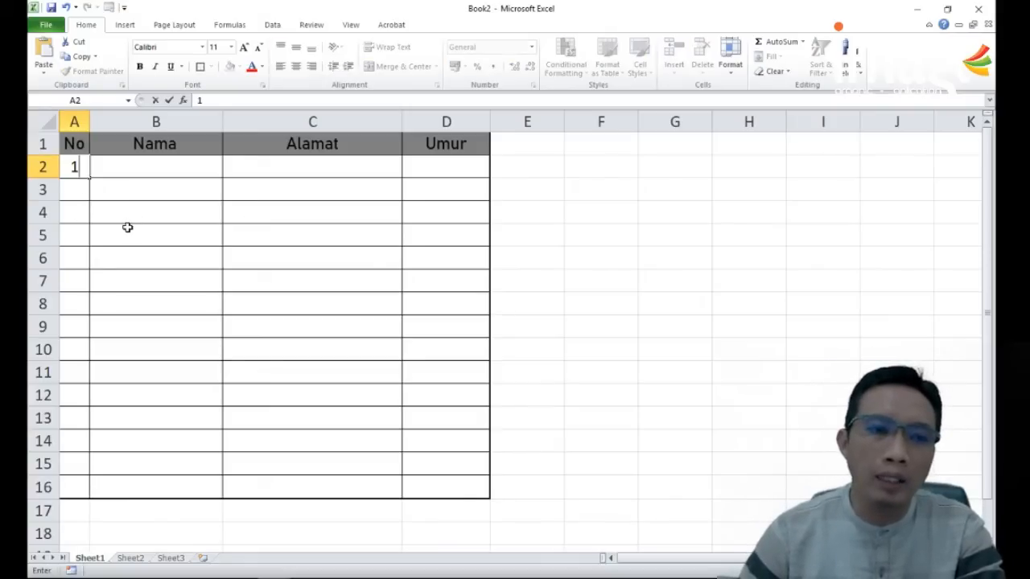
pyautogui.click(84, 193)
pyautogui.write('2')
pyautogui.click(80, 211)
pyautogui.write('3')
pyautogui.click(219, 266)
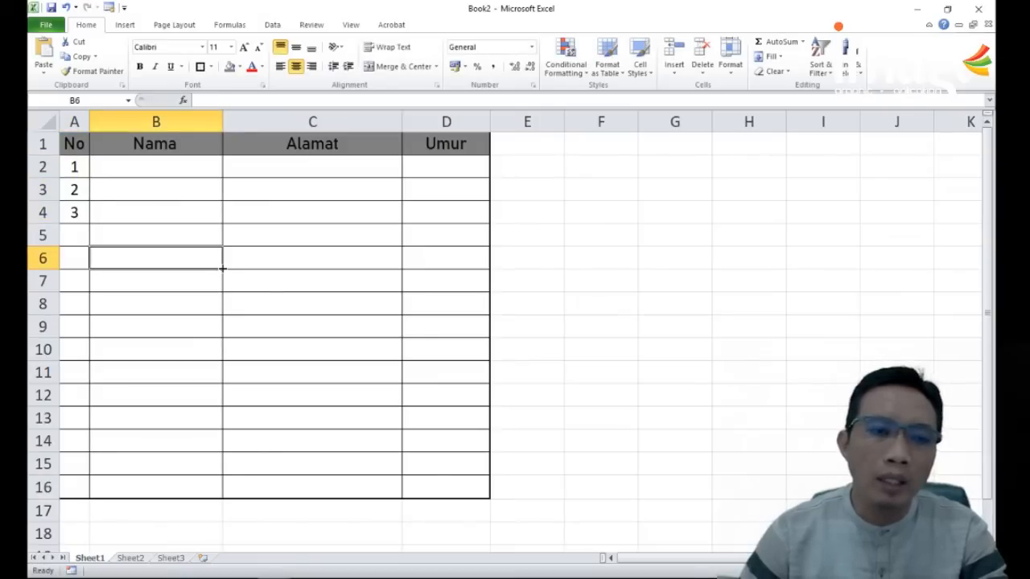
# Step: Extend the numbering from A4 down to A16 as a fill series
pyautogui.click(75, 213)
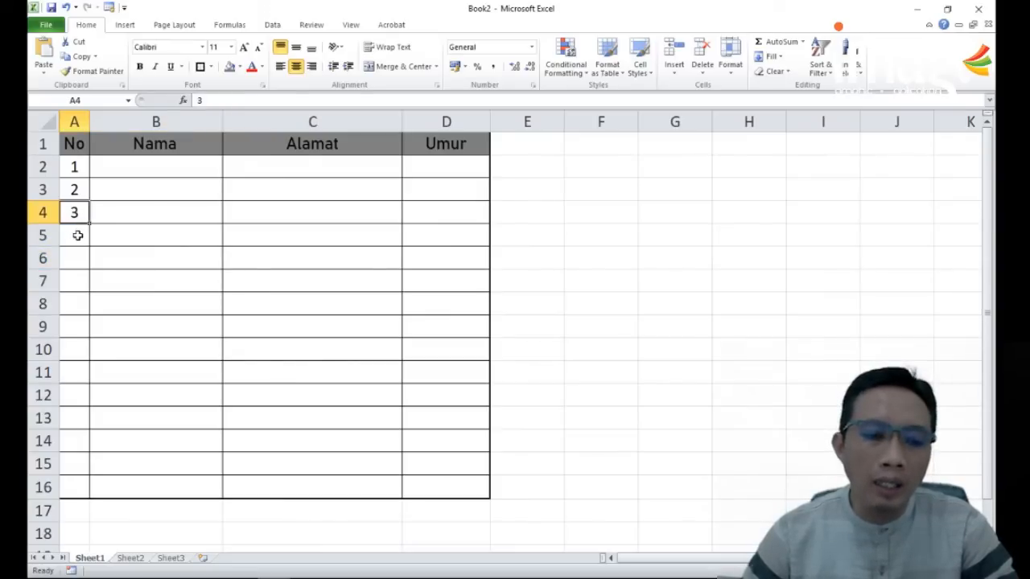
pyautogui.moveTo(90, 223); pyautogui.dragTo(77, 497)
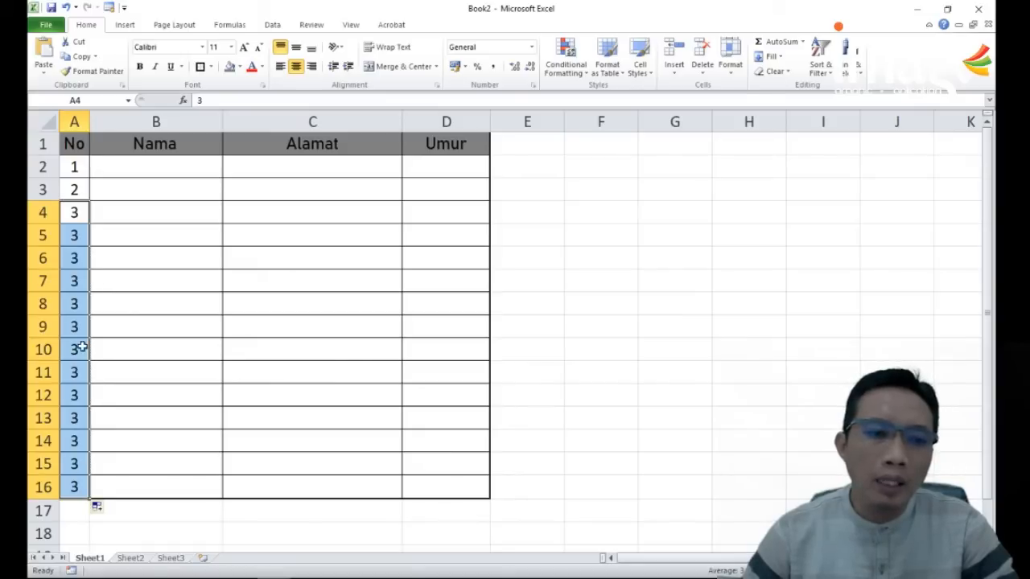
pyautogui.click(103, 512)
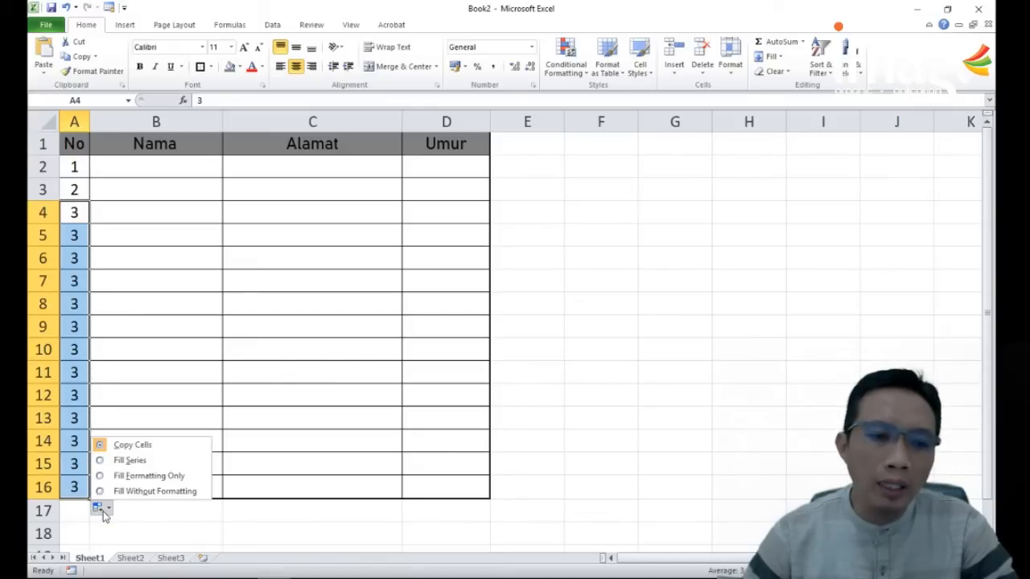
pyautogui.click(127, 460)
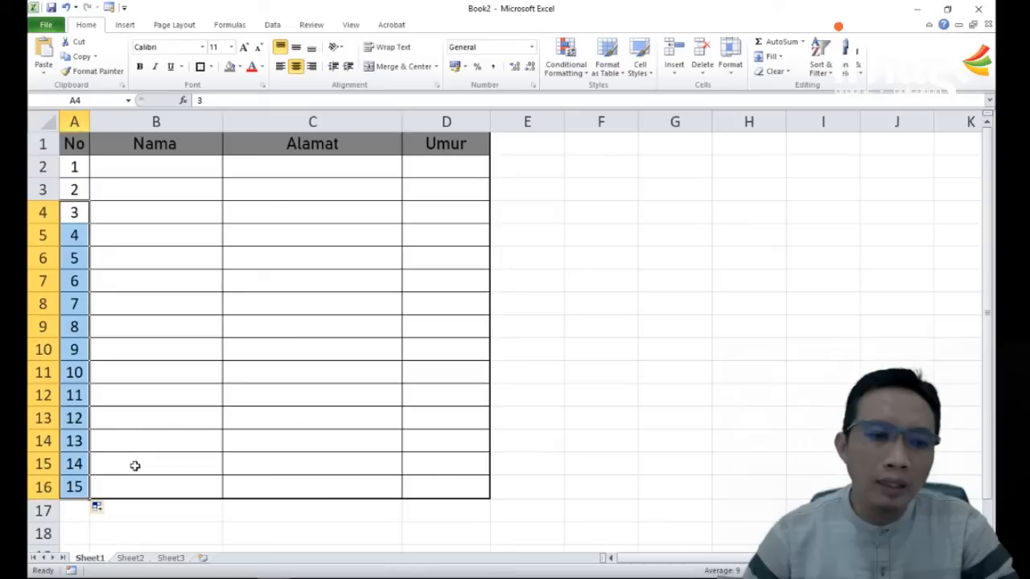
pyautogui.click(75, 169)
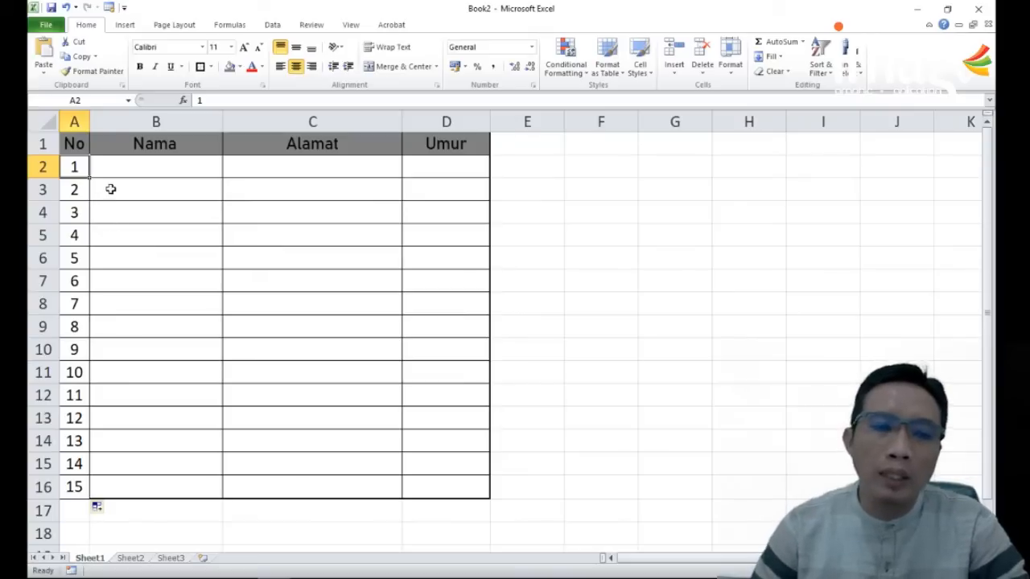
# Step: Fill in the first record in row 2 with the person's full name, the Alamat Pacitan and the Umur 36
pyautogui.click(135, 163)
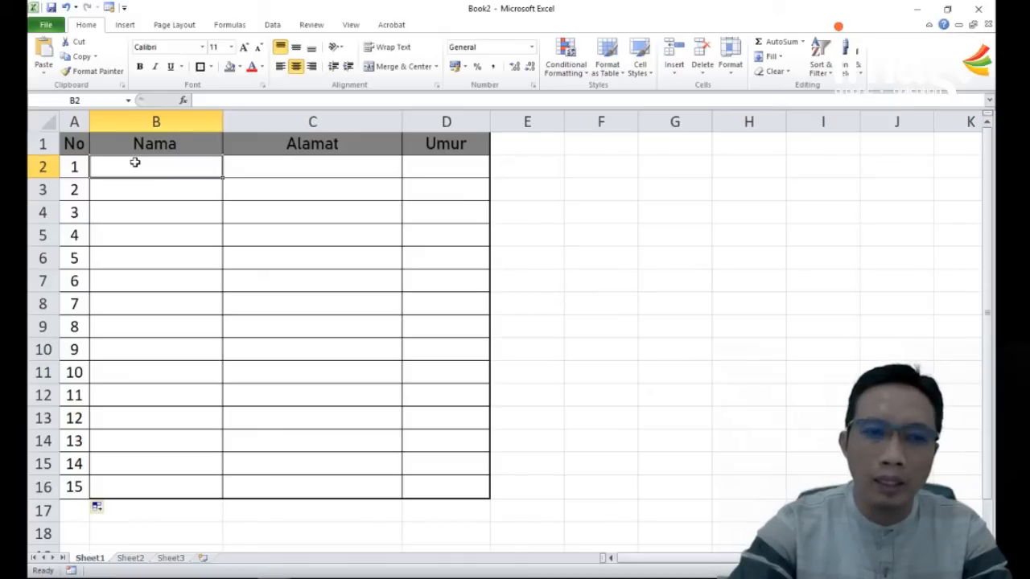
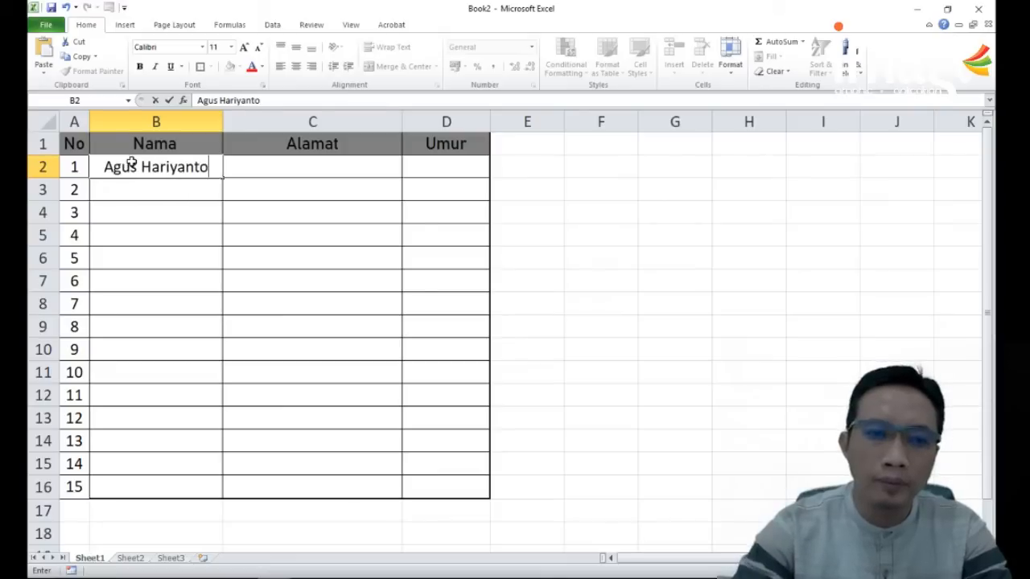
pyautogui.press('Return')
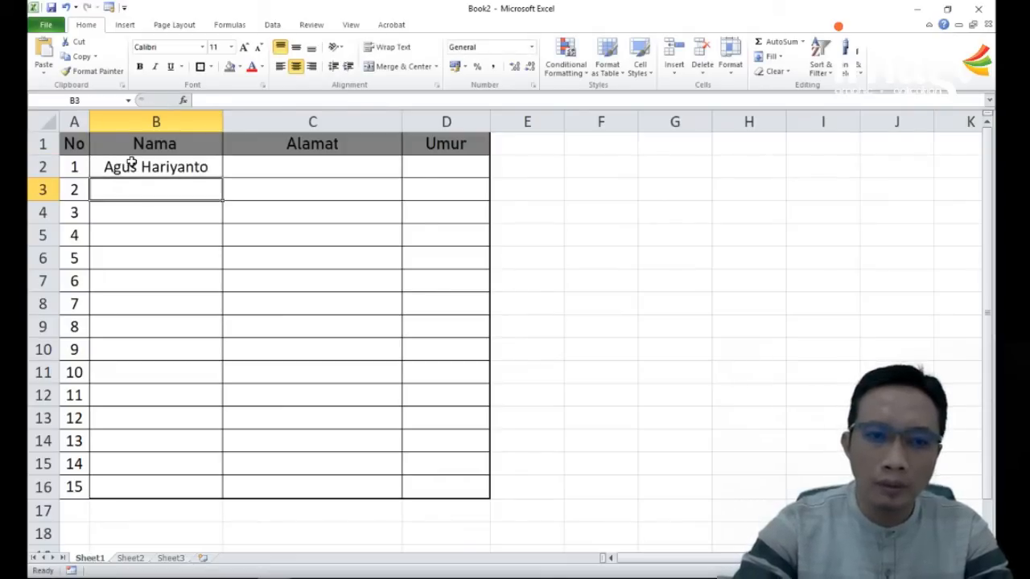
pyautogui.press('Up')
pyautogui.press('Right')
pyautogui.write('Pacitan')
pyautogui.press('Right')
pyautogui.write('36')
pyautogui.press('Return')
# Step: Fill in the second record in row 3 with the person's name, the Alamat Jawa Timur and the Umur 38
pyautogui.press('Left')
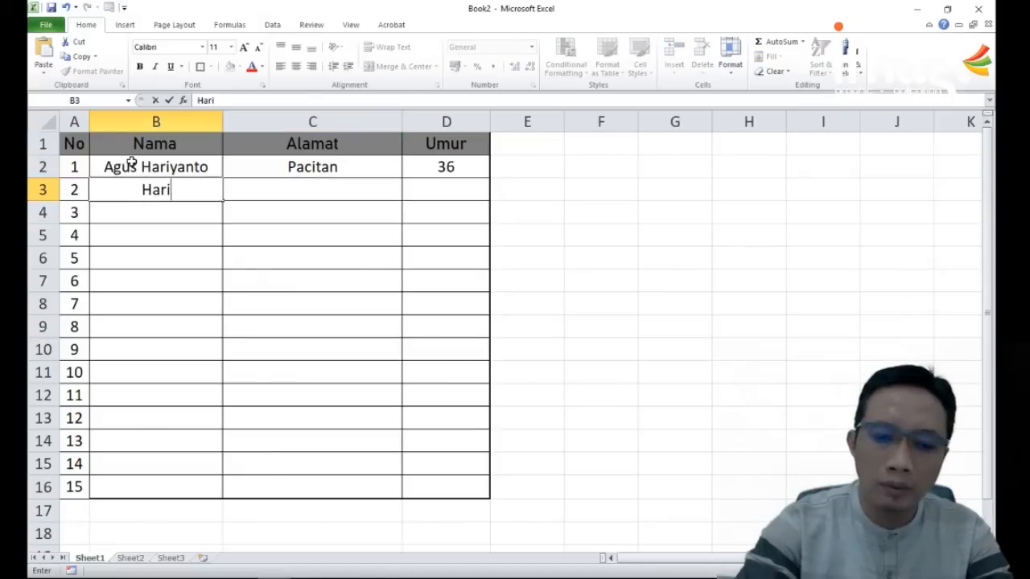
pyautogui.press('Tab')
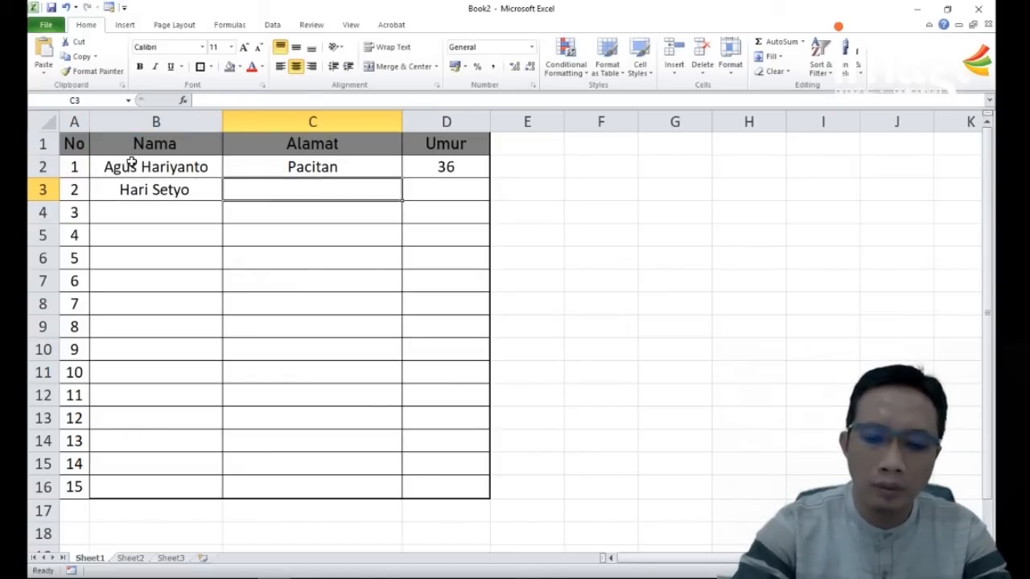
pyautogui.write('Jawa tm')
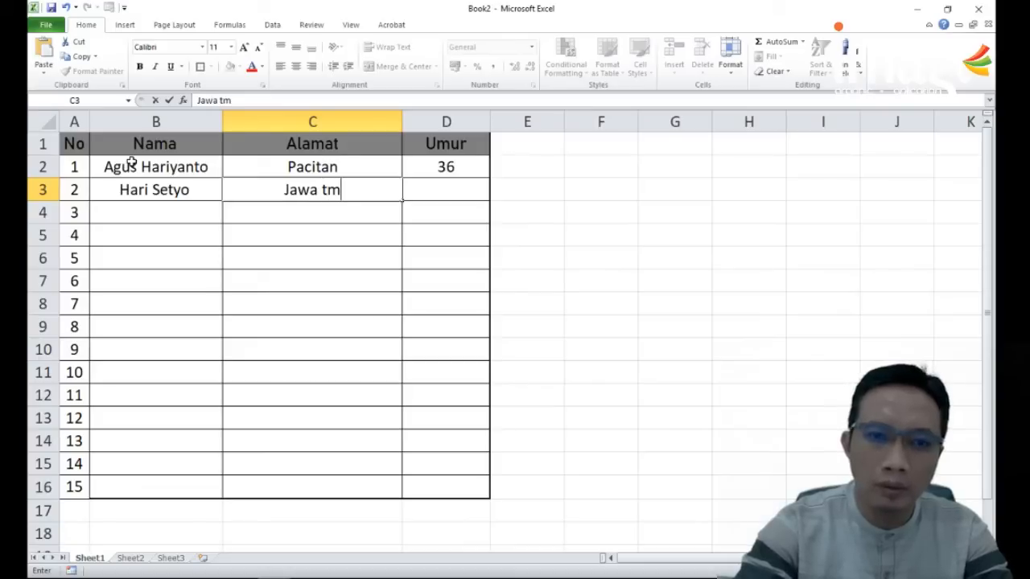
pyautogui.press('BackSpace')
pyautogui.press('BackSpace')
pyautogui.write('Timur')
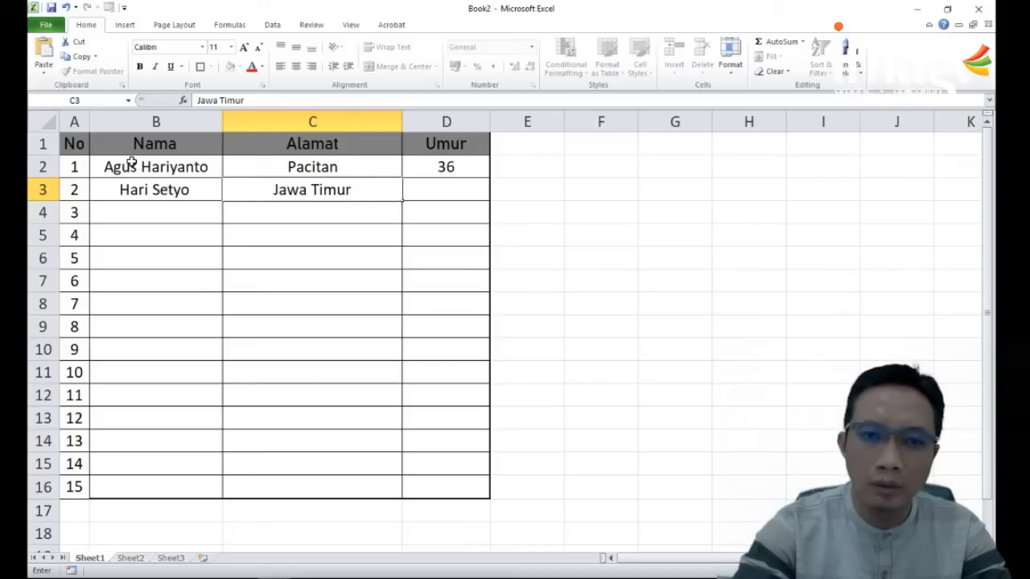
pyautogui.press('Tab')
pyautogui.write('38')
pyautogui.press('Return')
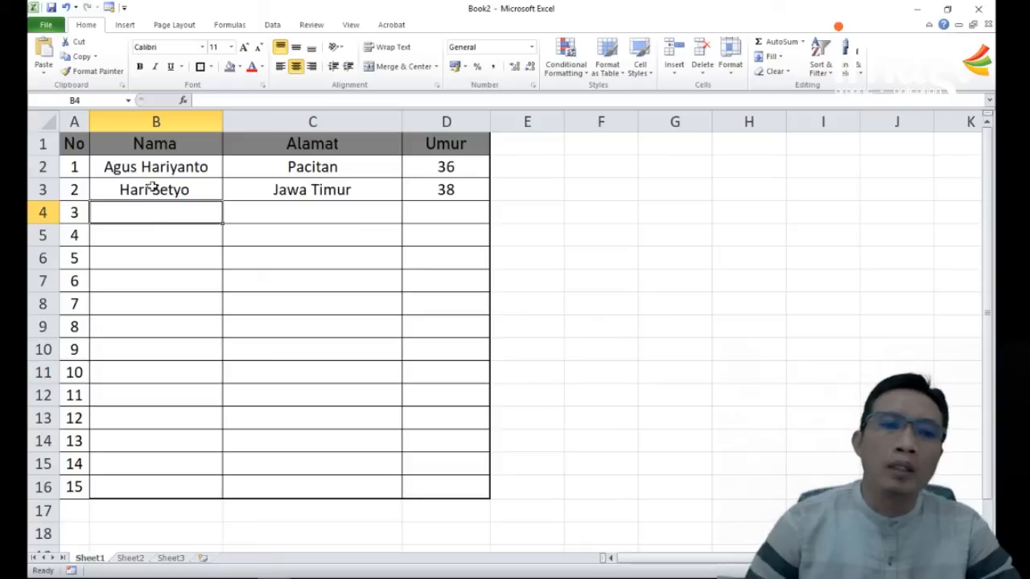
# Step: Left-align the Nama and Alamat entries of the two records and center their Umur values in D2:D3
pyautogui.moveTo(152, 168); pyautogui.dragTo(445, 186)
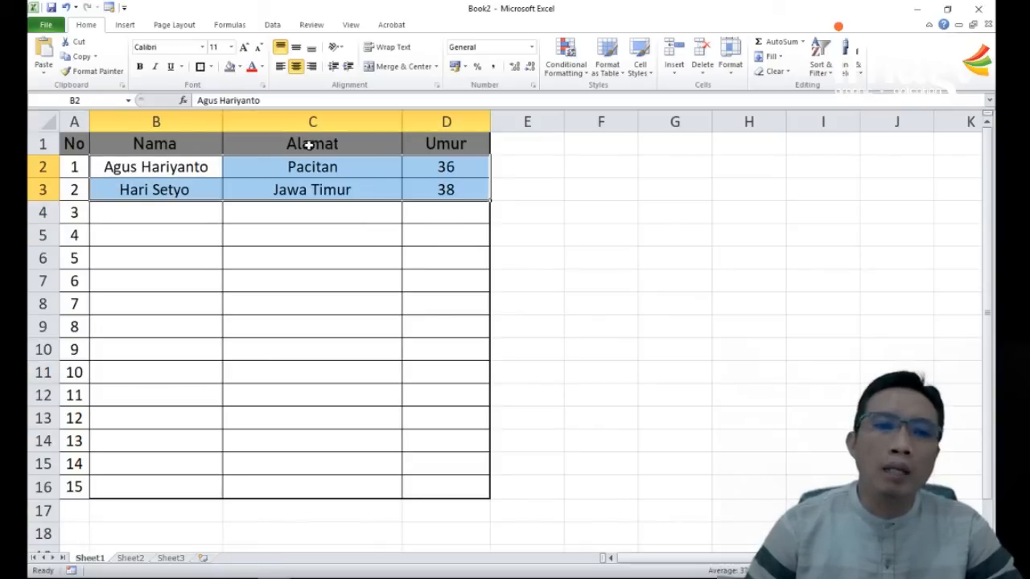
pyautogui.click(280, 66)
pyautogui.click(363, 306)
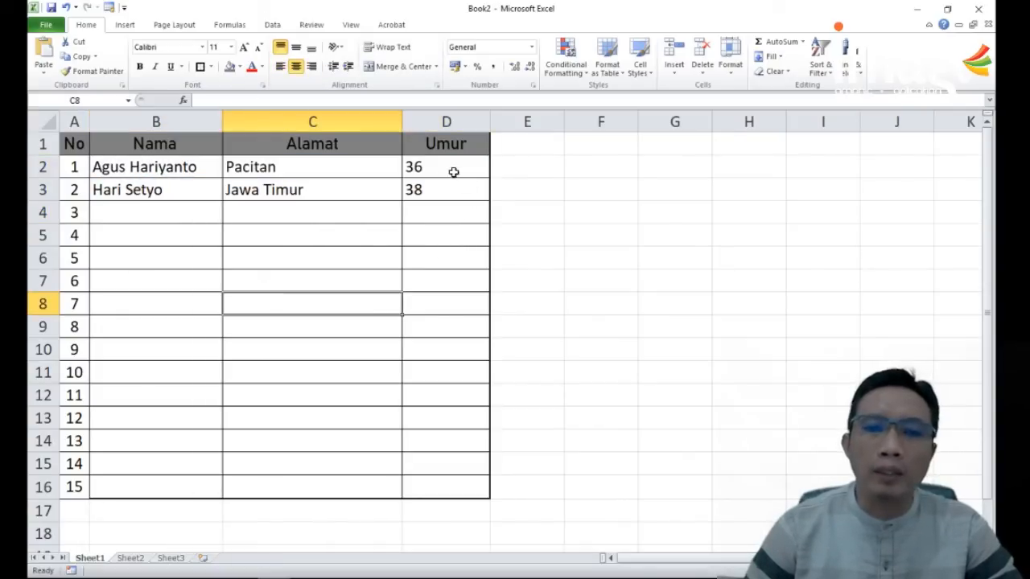
pyautogui.moveTo(453, 172); pyautogui.dragTo(427, 201)
pyautogui.click(296, 66)
pyautogui.click(650, 301)
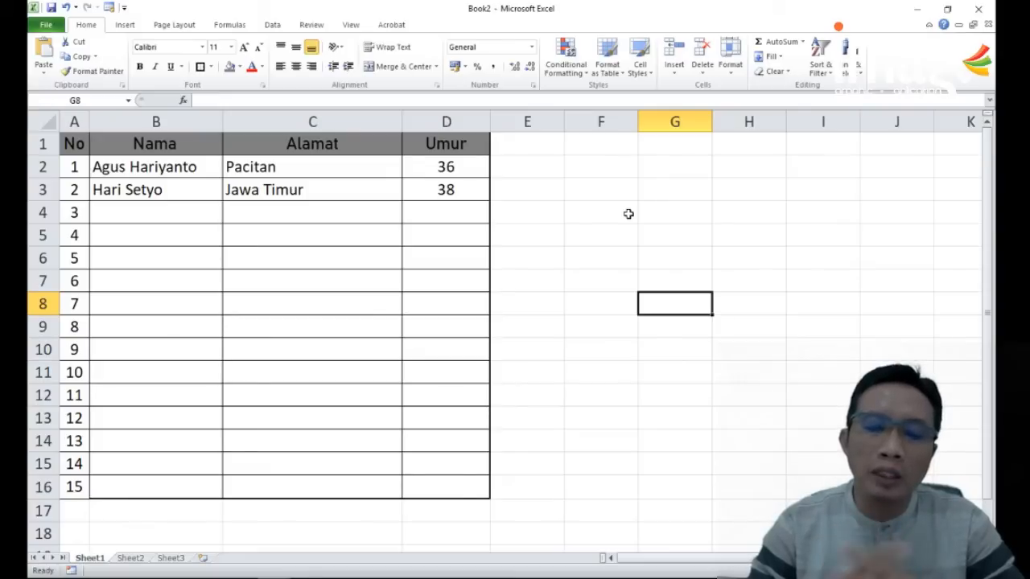
# Step: Switch to the Materi 1 workbook and review the Pengurangan, Perkalian and Pembagian columns on the 2. Dasar sheet
pyautogui.click(274, 578)
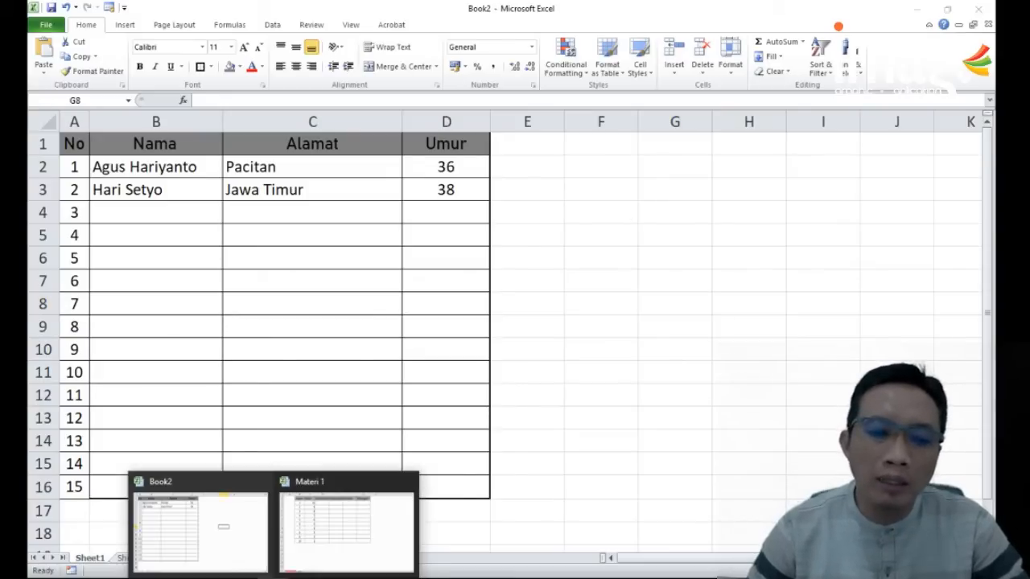
pyautogui.click(356, 528)
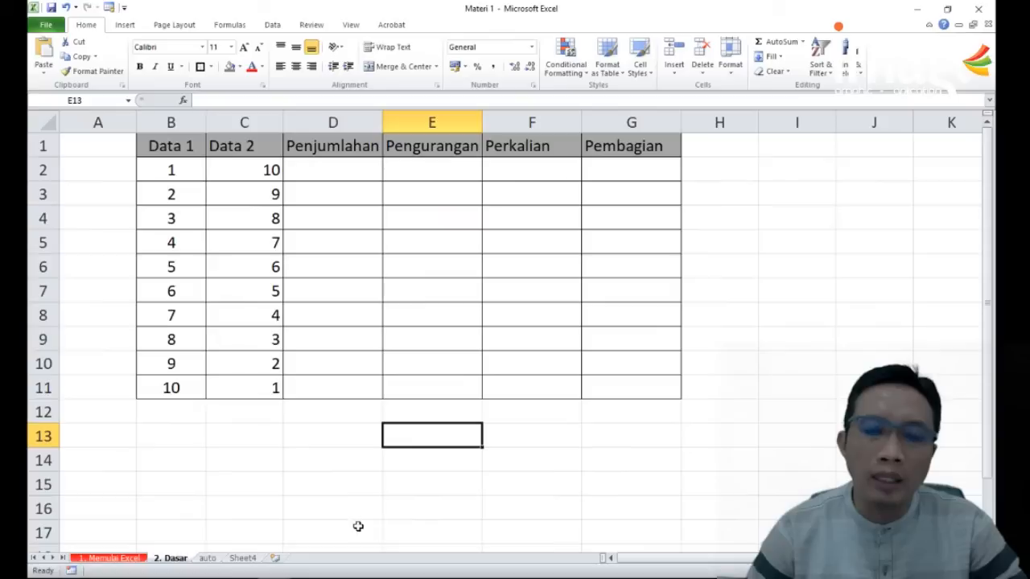
pyautogui.click(458, 274)
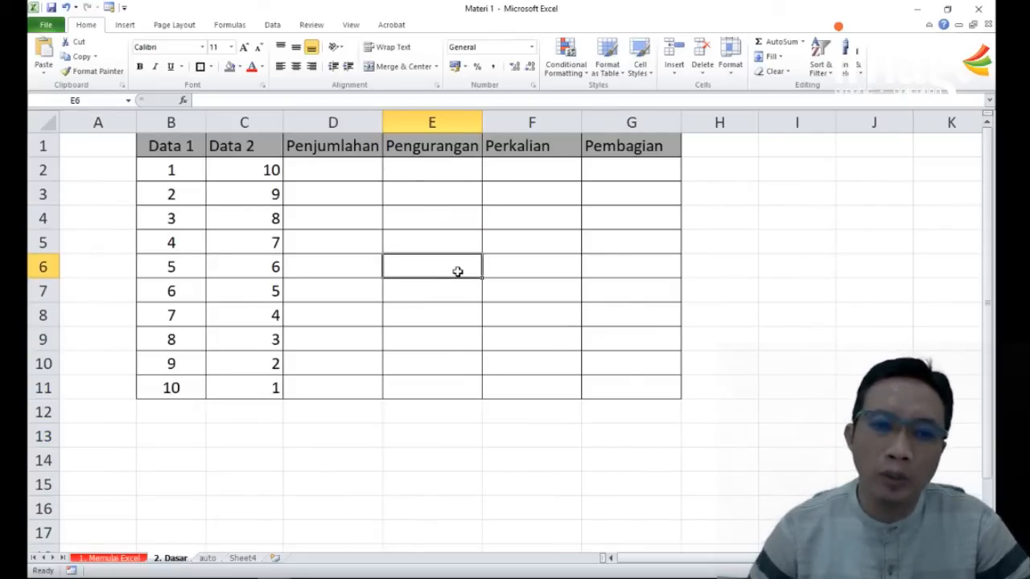
pyautogui.click(466, 148)
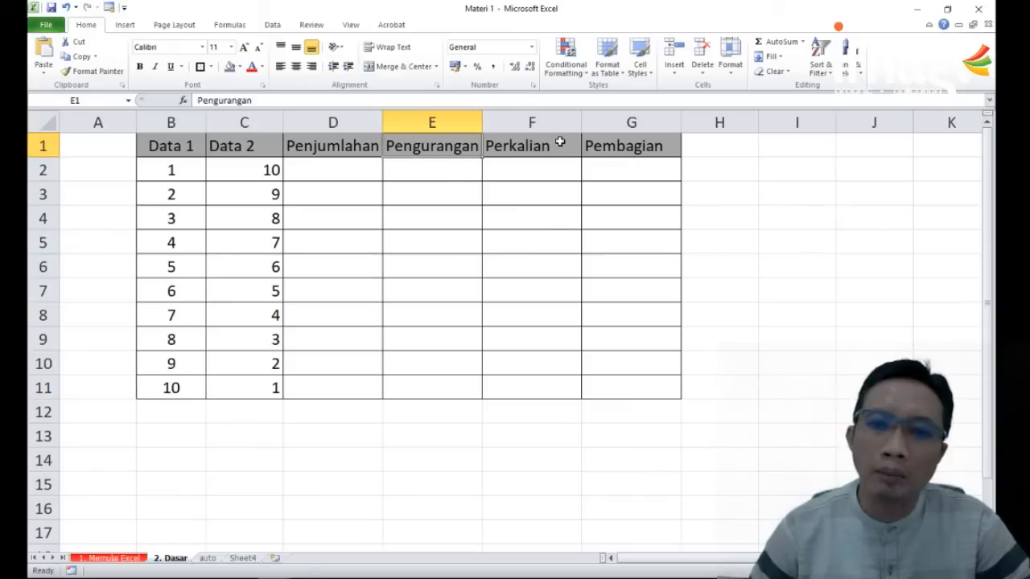
pyautogui.click(604, 145)
pyautogui.click(527, 173)
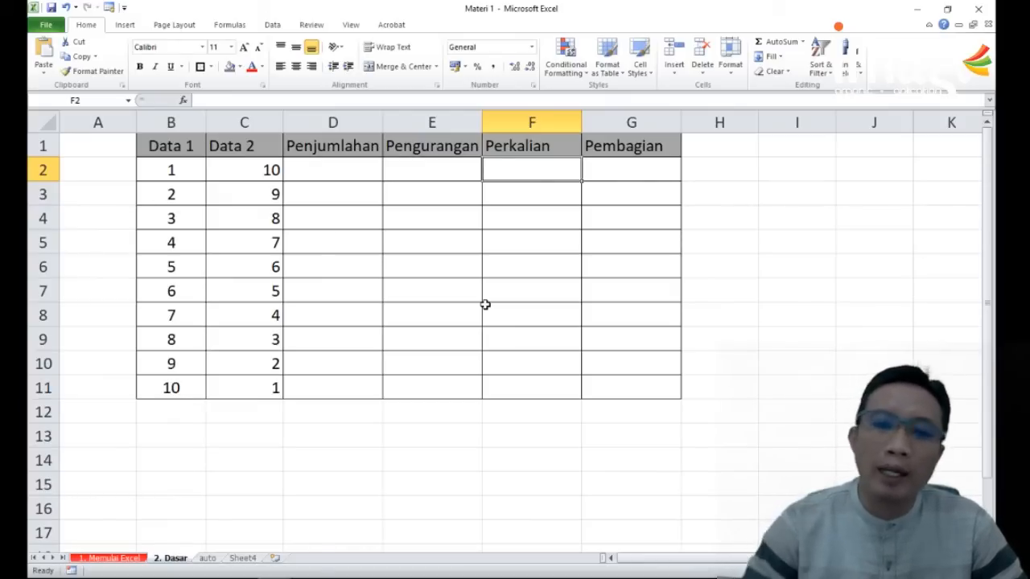
# Step: Add Data 1 and Data 2 in Penjumlahan cell D2 with the formula =B2+C2
pyautogui.click(339, 182)
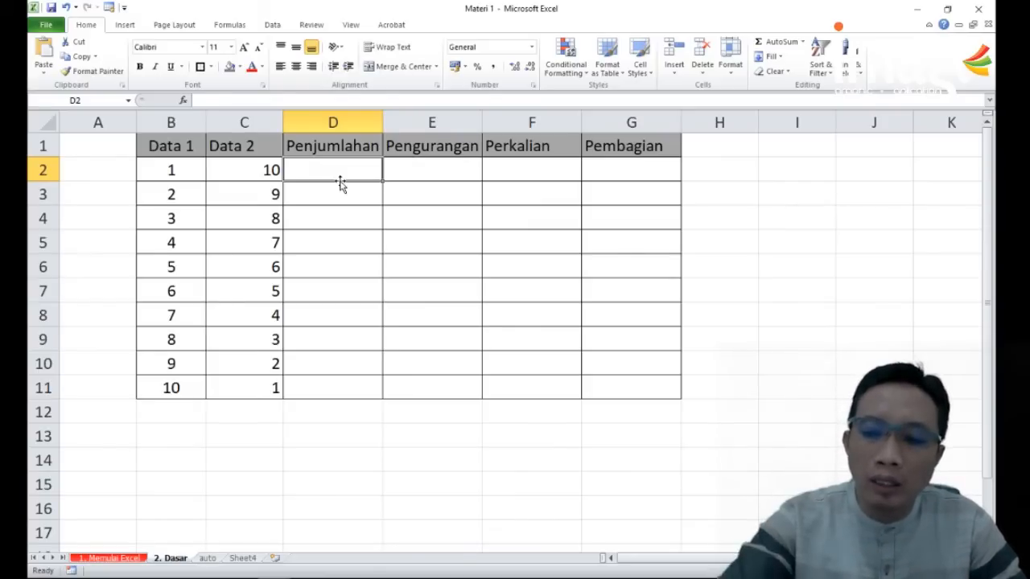
pyautogui.write('=')
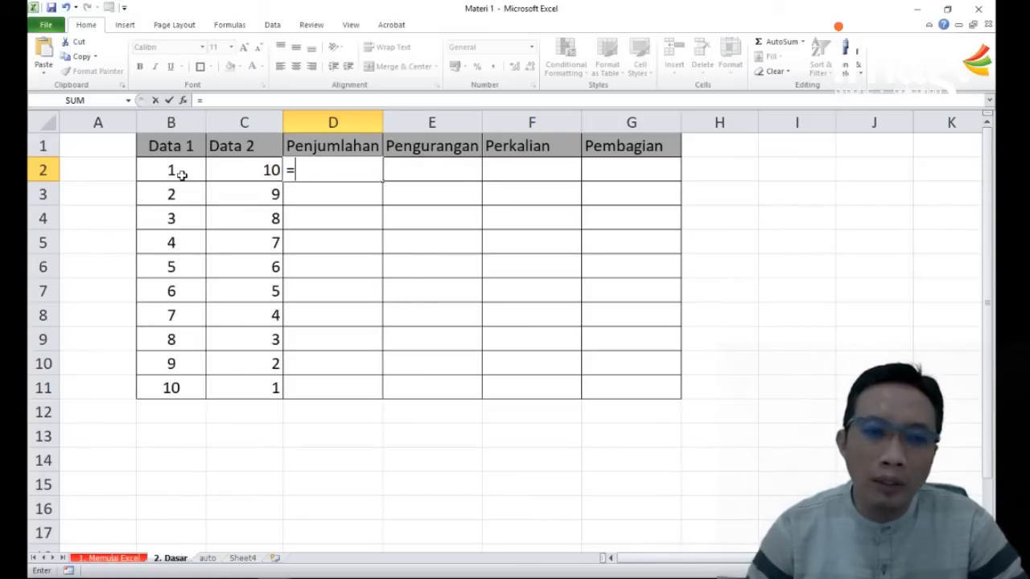
pyautogui.click(158, 171)
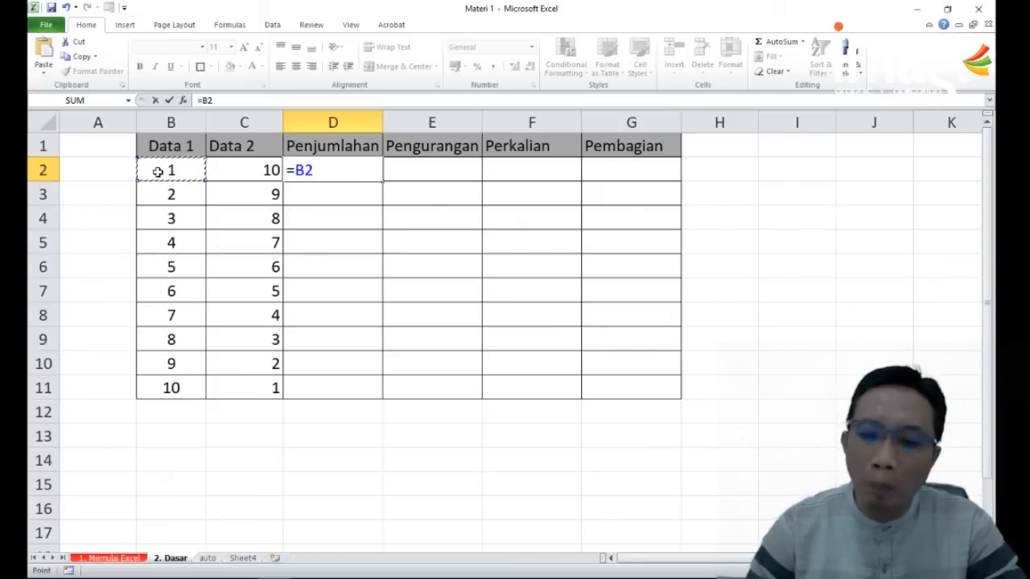
pyautogui.write('+')
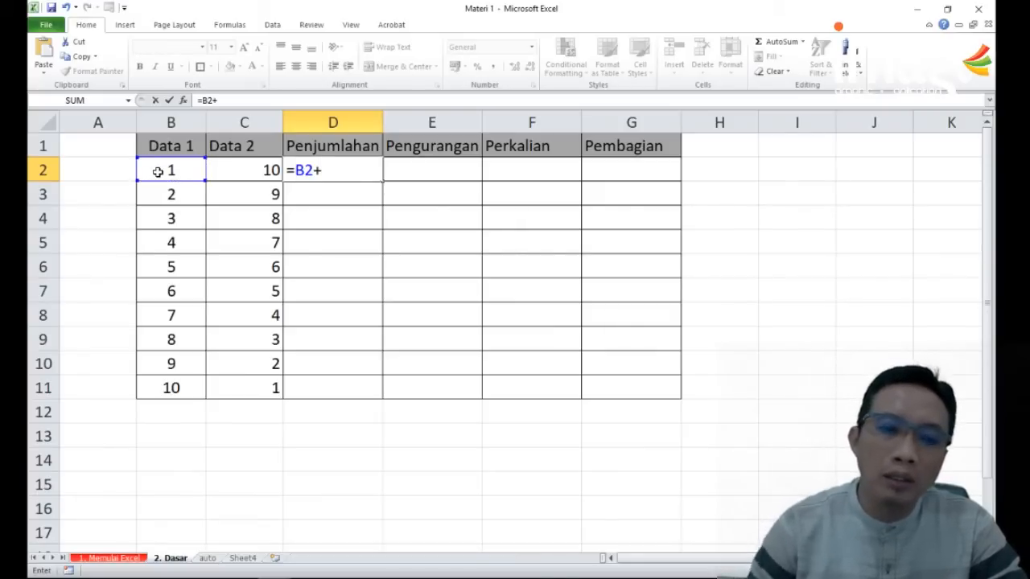
pyautogui.click(240, 171)
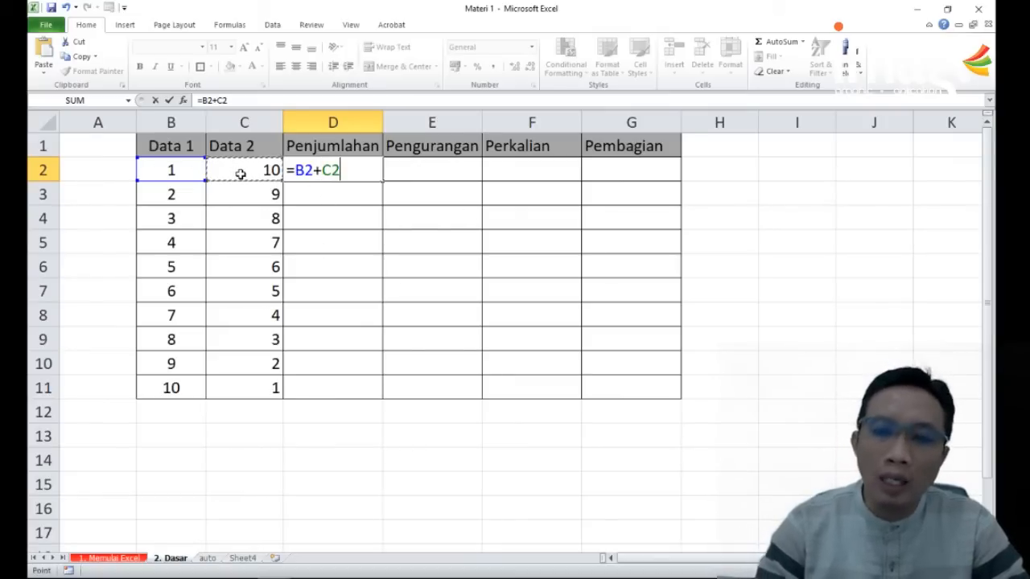
pyautogui.press('Return')
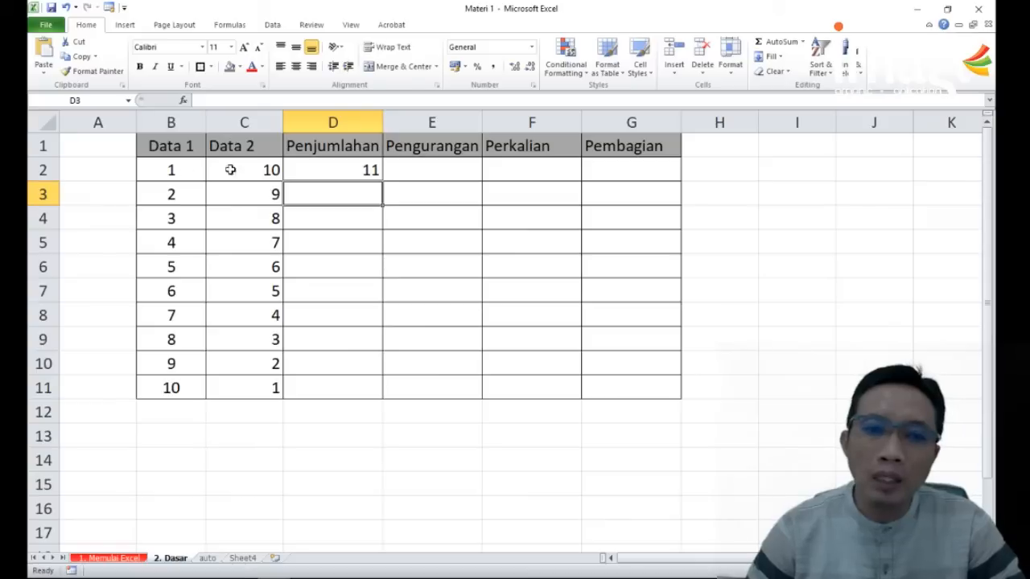
pyautogui.click(361, 170)
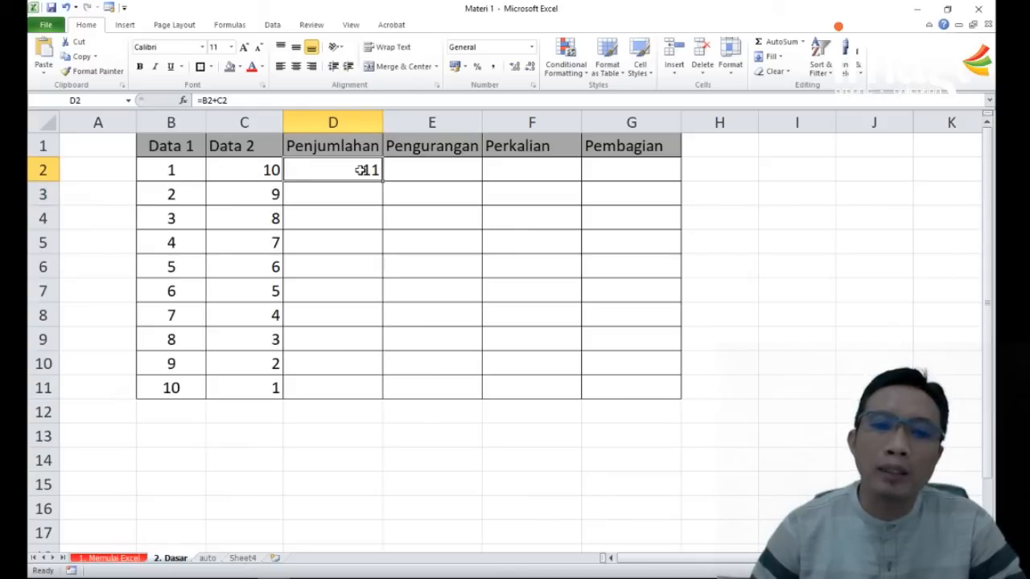
# Step: Enter the formula =B3+C3 in D3 and fill it down the Penjumlahan column to D11
pyautogui.click(333, 201)
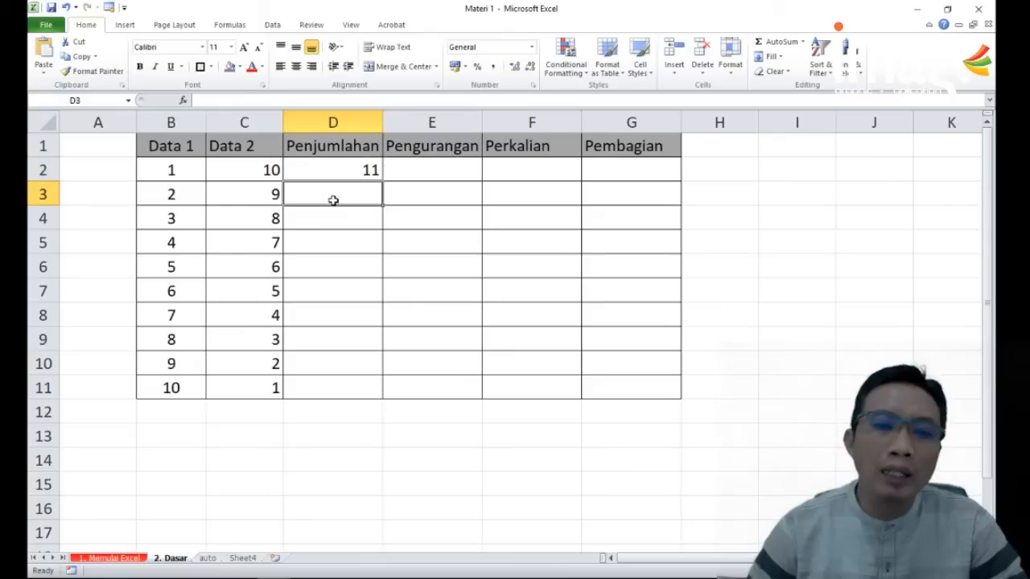
pyautogui.write('=')
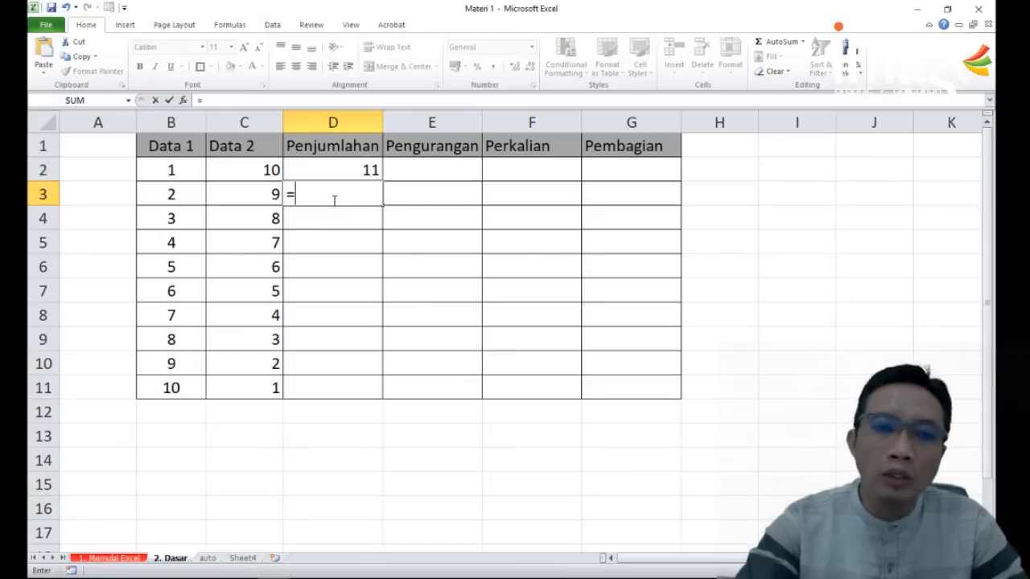
pyautogui.press('Left')
pyautogui.press('Left')
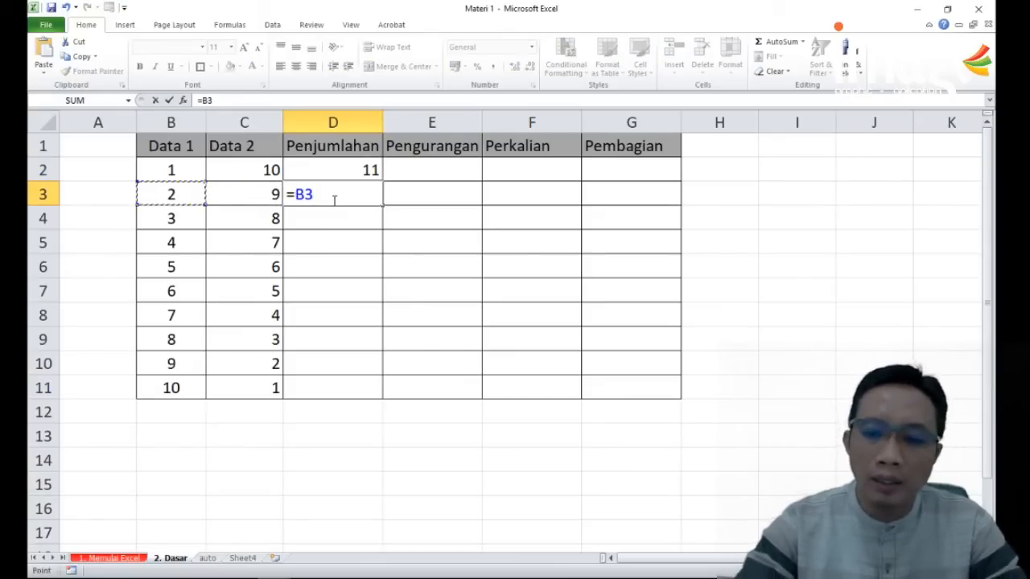
pyautogui.write('+')
pyautogui.press('Left')
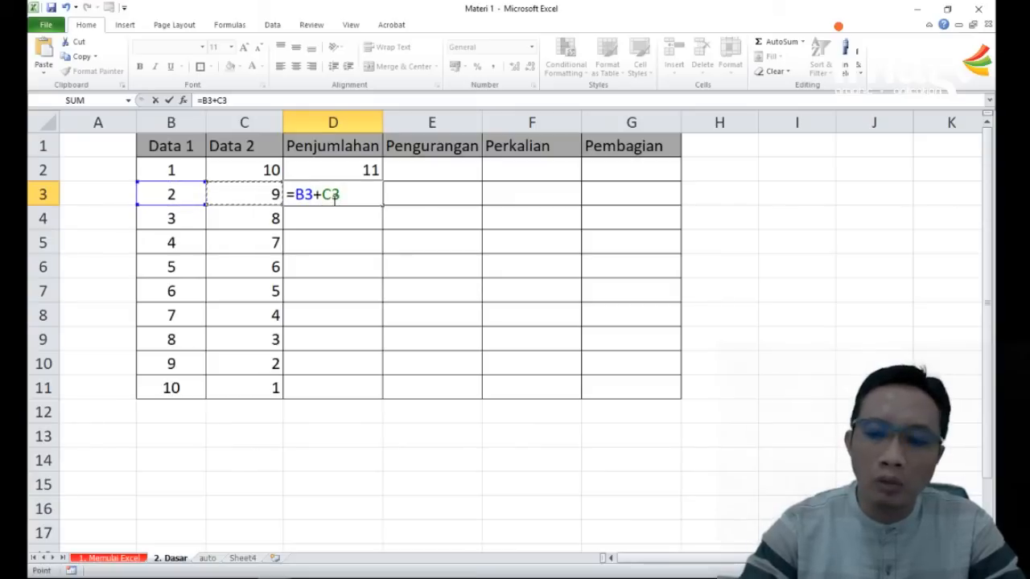
pyautogui.press('Return')
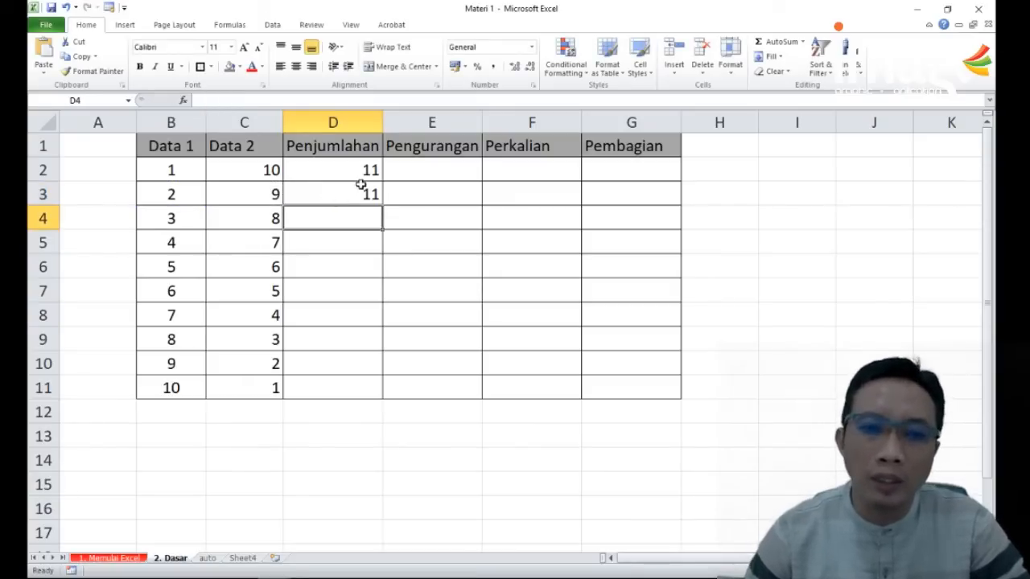
pyautogui.click(362, 197)
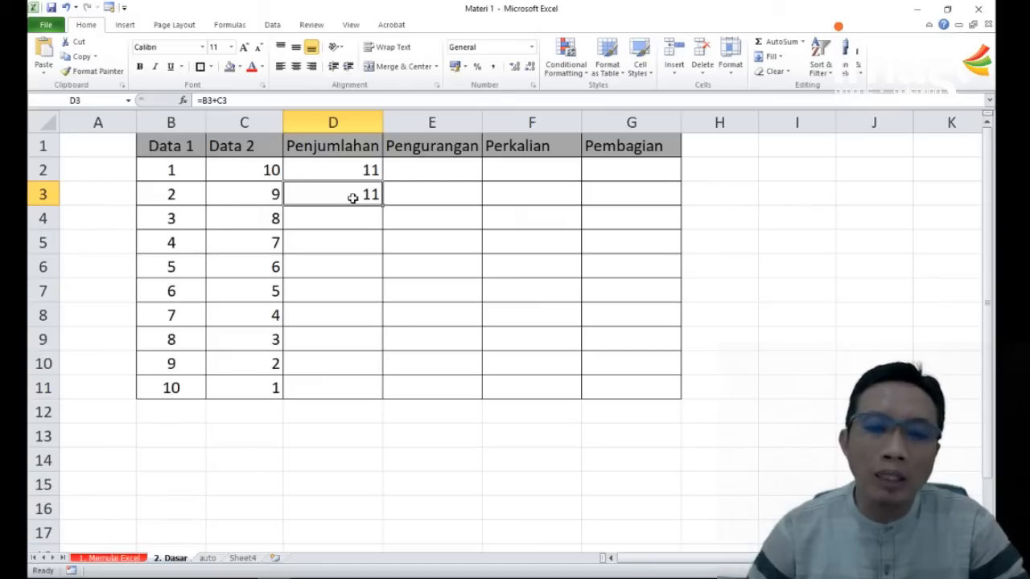
pyautogui.moveTo(382, 206); pyautogui.dragTo(345, 389)
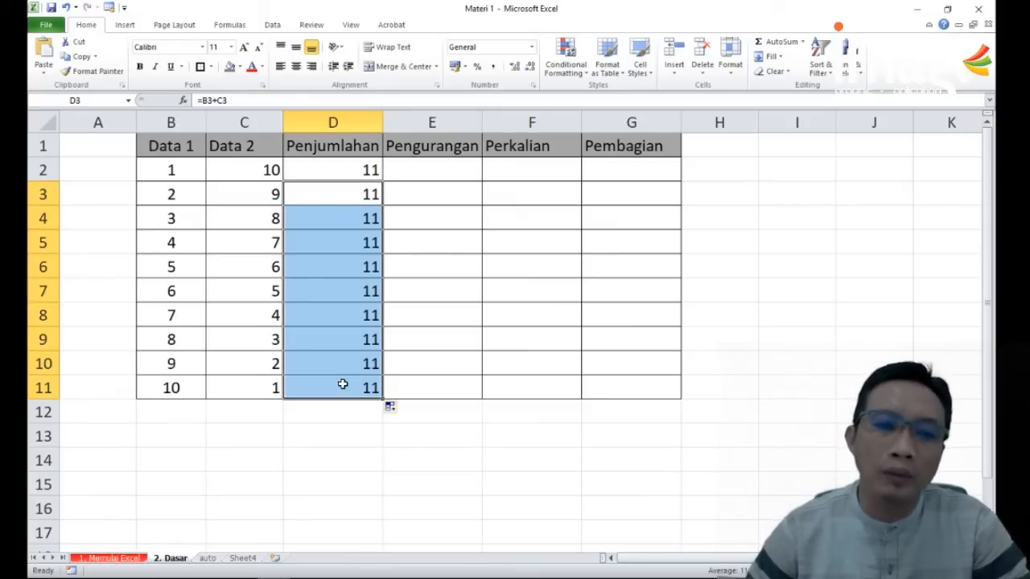
# Step: Set the Data 2 value in C5 to 8 and check the sum formula in D5
pyautogui.click(257, 240)
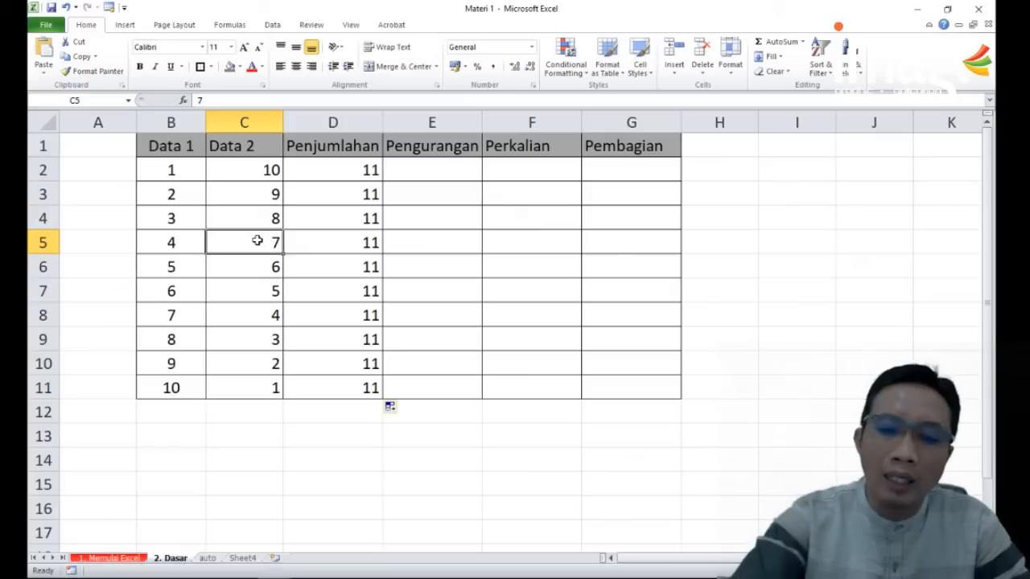
pyautogui.write('8')
pyautogui.press('Return')
pyautogui.click(331, 239)
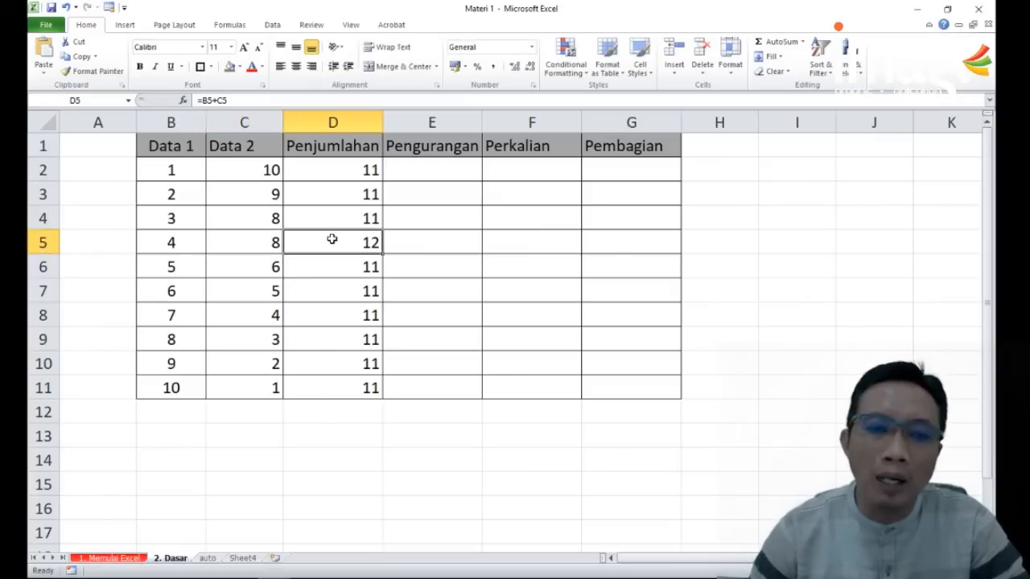
# Step: Set the Data 2 value in C10 to 80 and check the sum formulas in D10 and D6
pyautogui.click(171, 358)
pyautogui.click(257, 361)
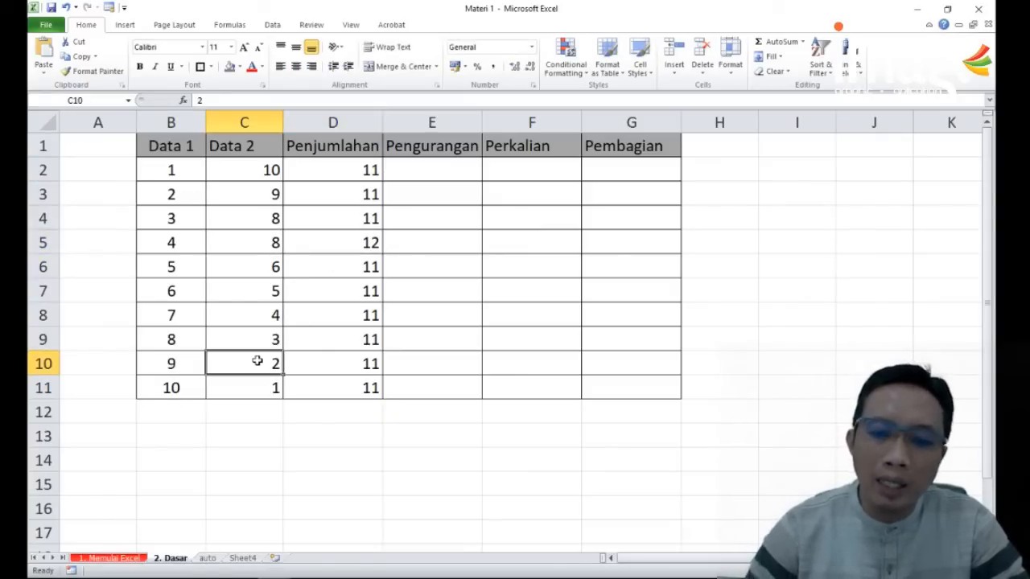
pyautogui.write('80')
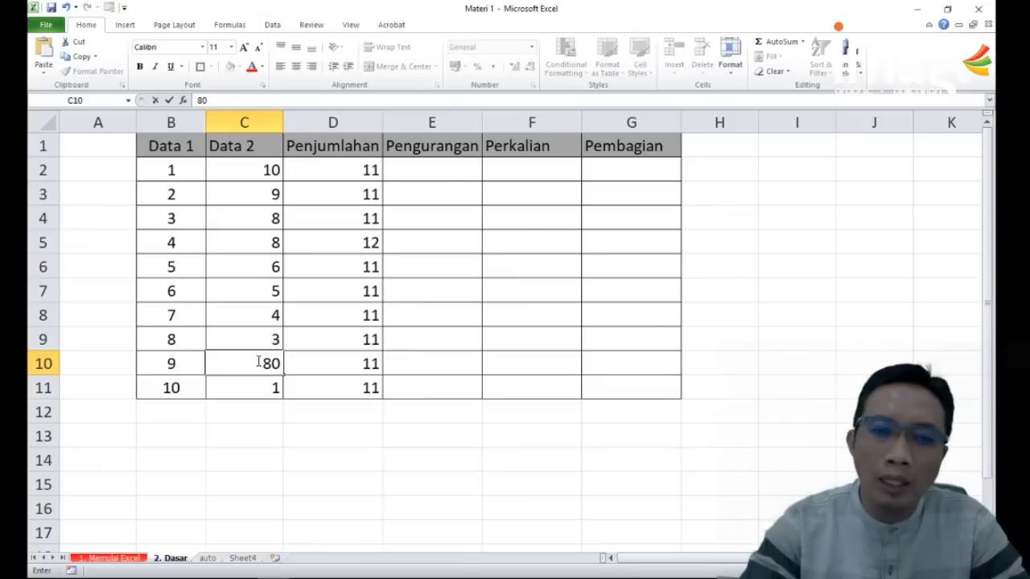
pyautogui.press('Return')
pyautogui.click(351, 364)
pyautogui.click(370, 267)
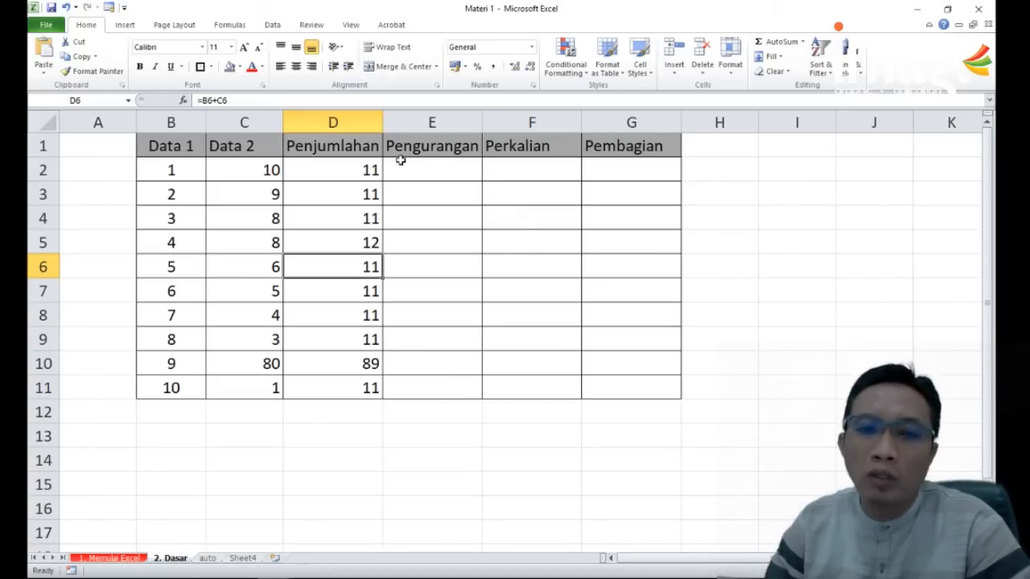
# Step: Subtract Data 2 from Data 1 in Pengurangan cell E2 with the formula =B2-C2
pyautogui.click(165, 155)
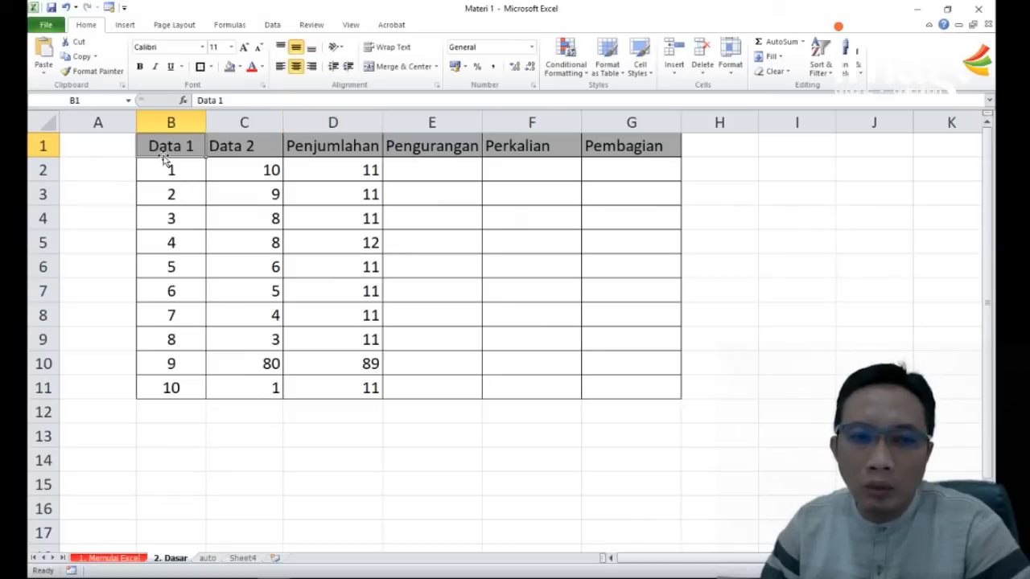
pyautogui.click(244, 153)
pyautogui.click(437, 168)
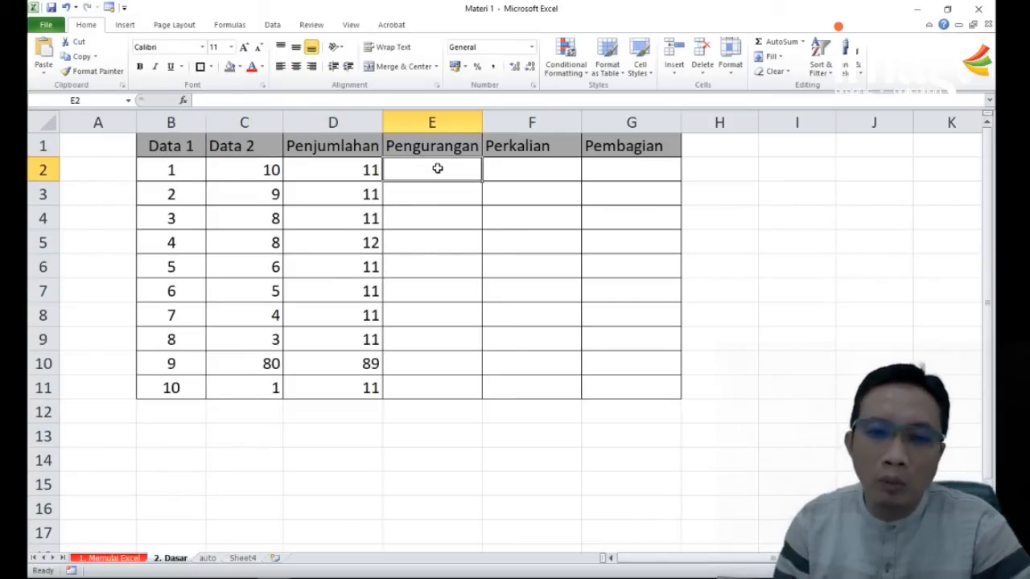
pyautogui.write('=')
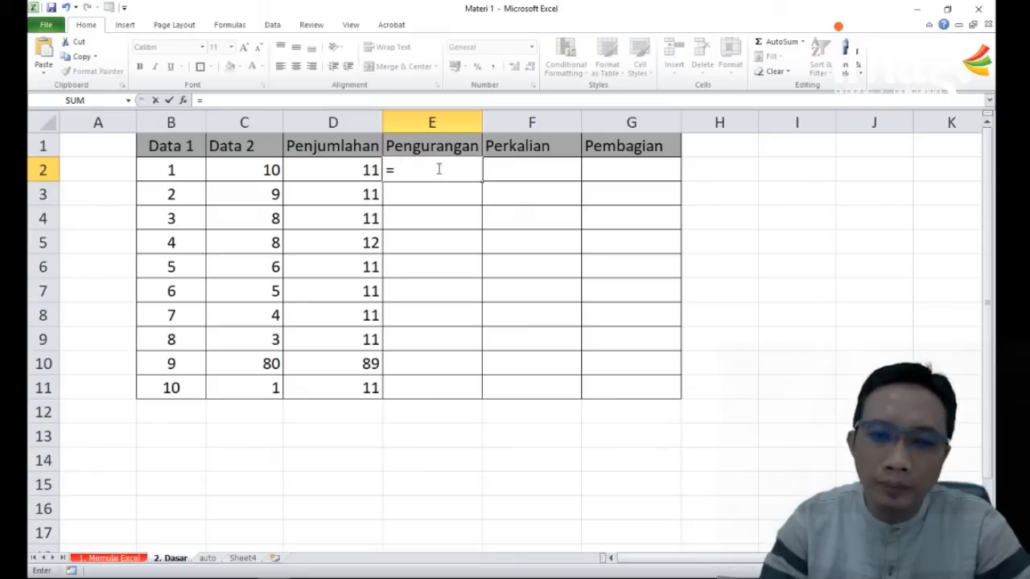
pyautogui.click(179, 170)
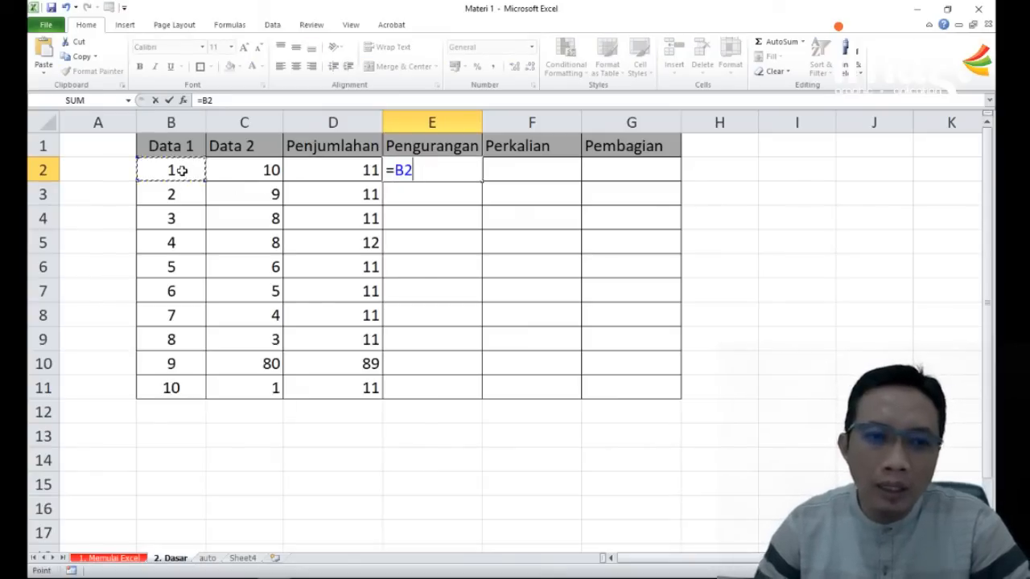
pyautogui.write('-')
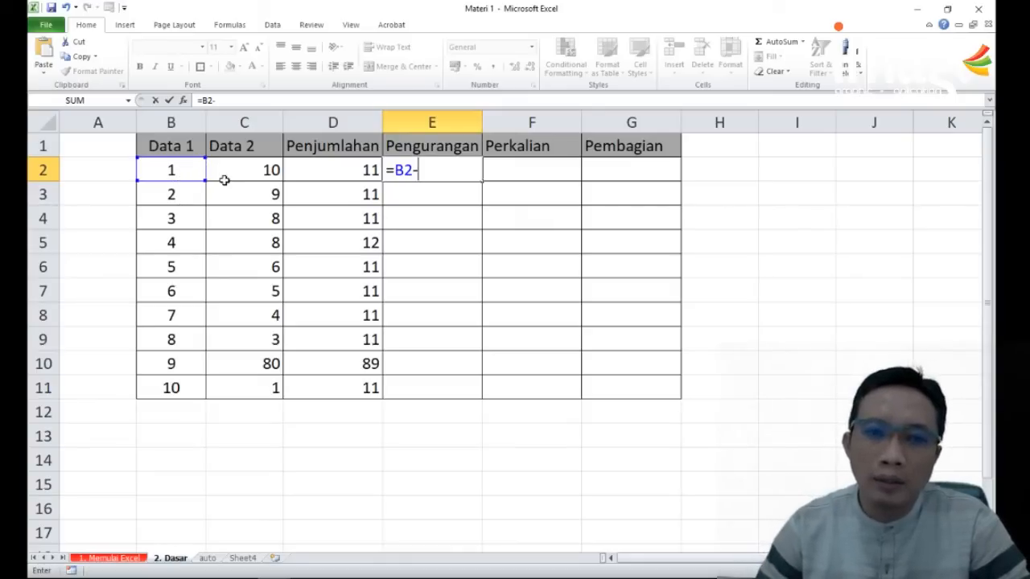
pyautogui.click(263, 171)
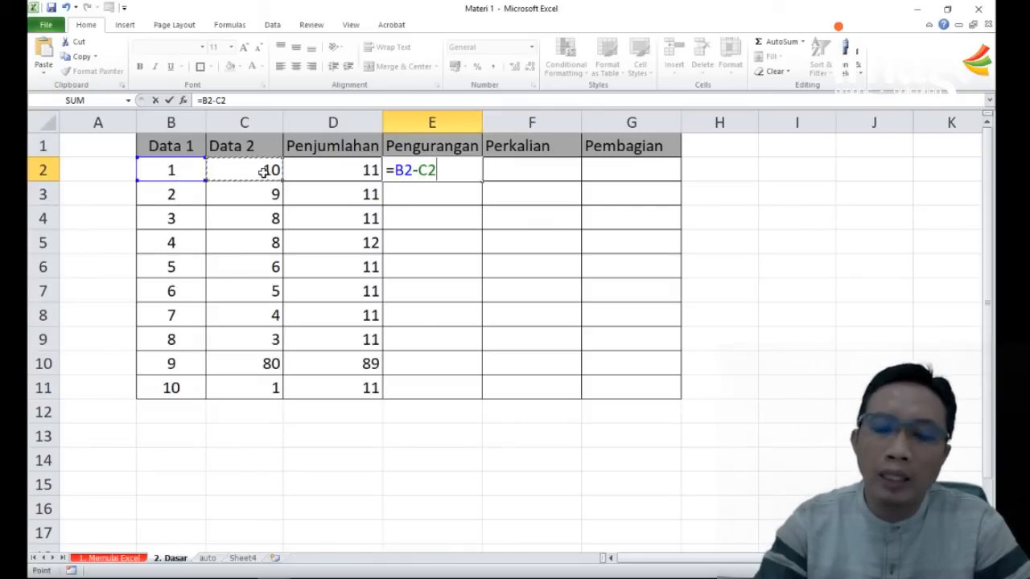
pyautogui.press('Return')
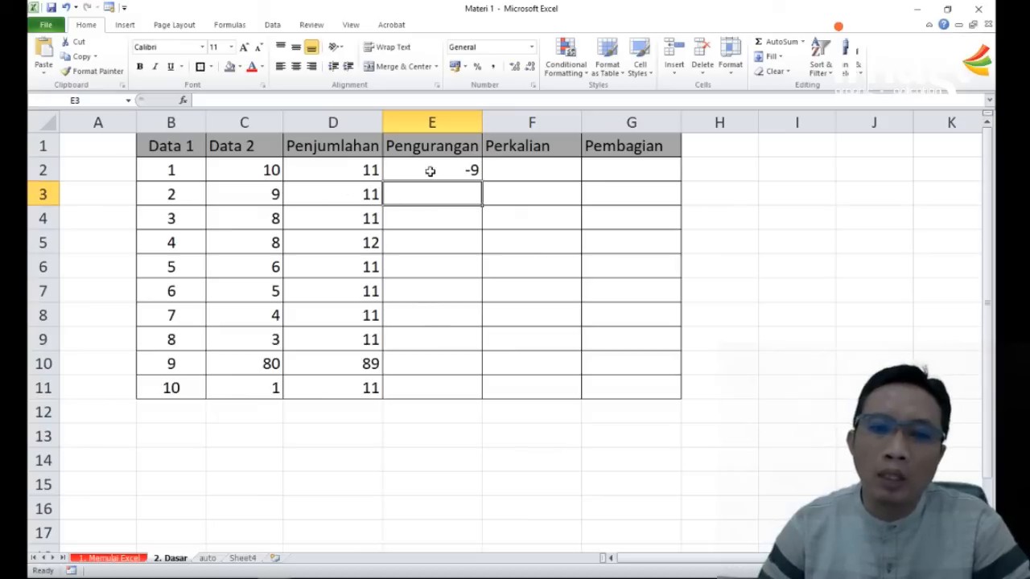
pyautogui.click(472, 171)
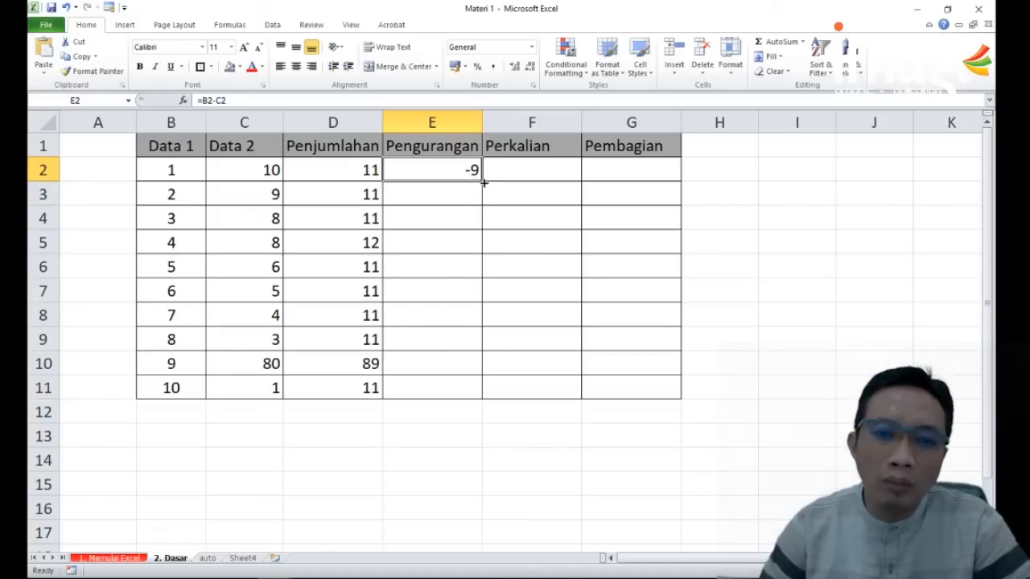
# Step: Fill the subtraction formula in E2 down the Pengurangan column to E11
pyautogui.moveTo(483, 184); pyautogui.dragTo(467, 394)
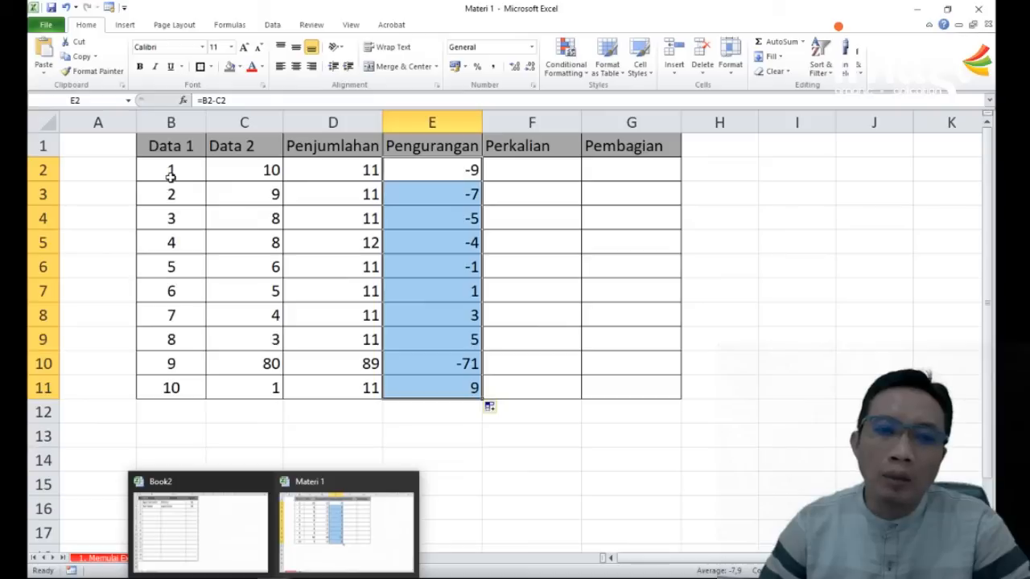
pyautogui.click(547, 290)
pyautogui.click(463, 408)
# Step: Set the Data 1 value in B2 to 13
pyautogui.click(181, 173)
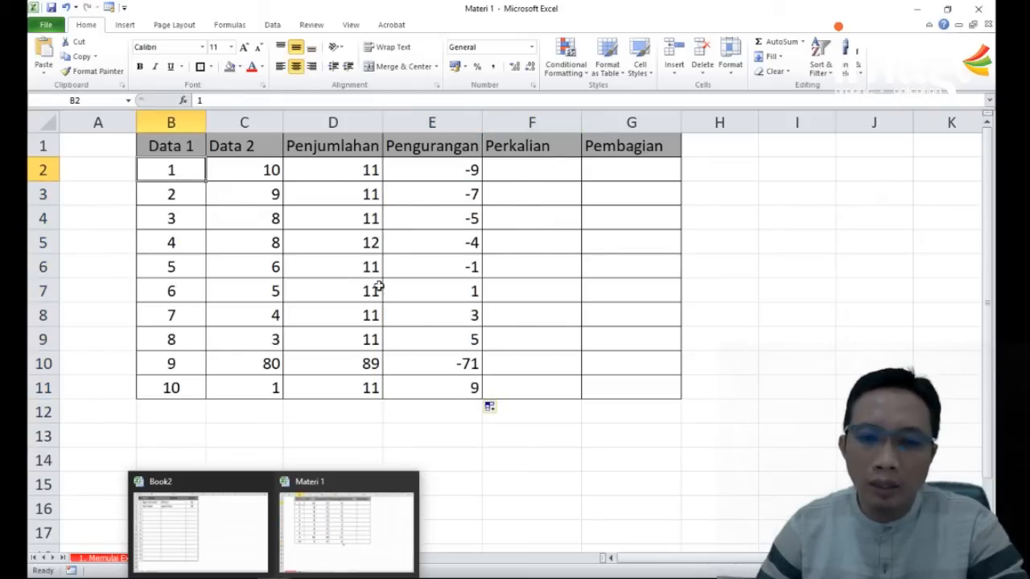
pyautogui.write('13')
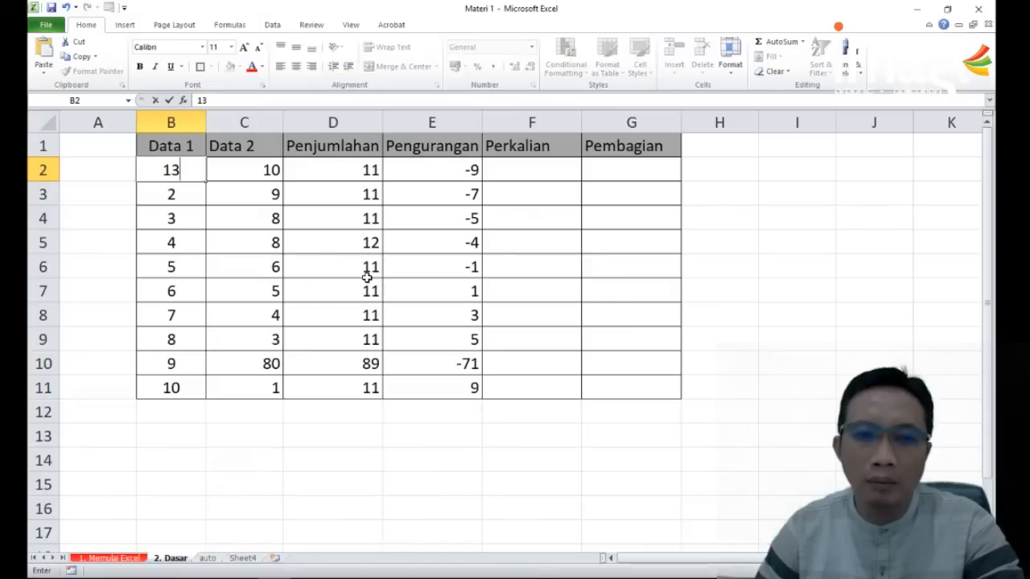
pyautogui.press('Return')
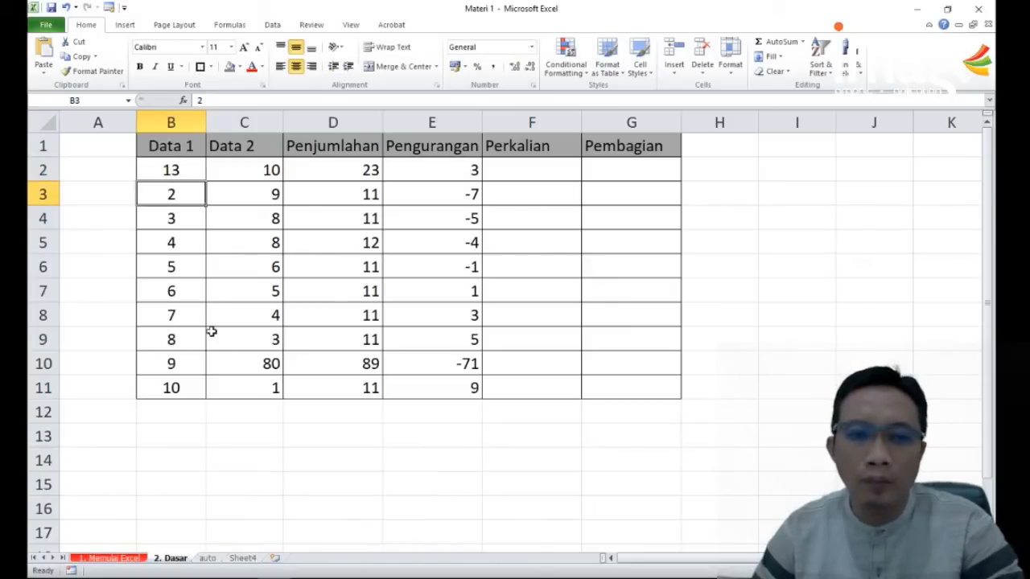
# Step: Set the Data 1 value in B10 to 80 and check the subtraction formula in E10
pyautogui.click(188, 366)
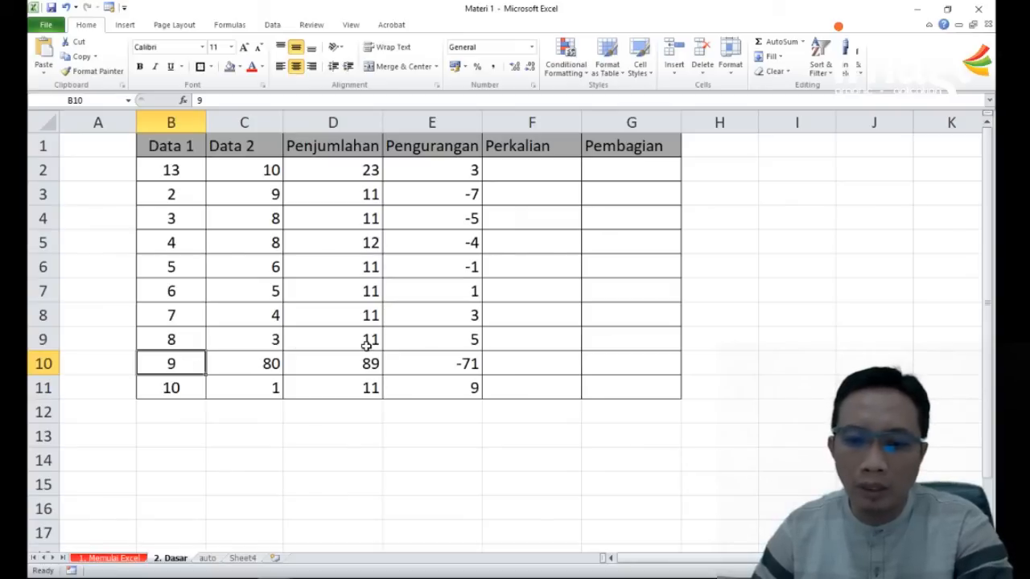
pyautogui.write('80')
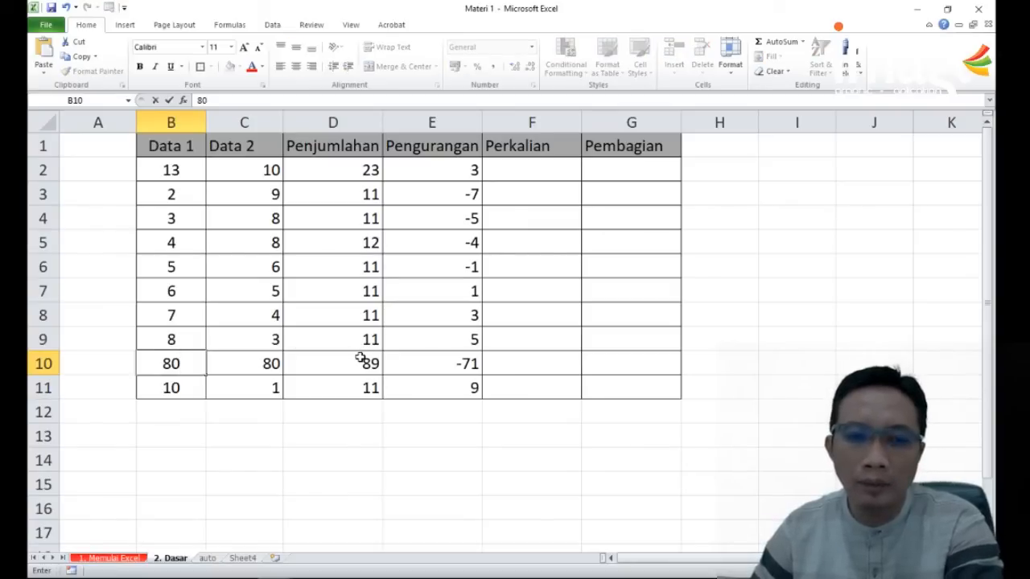
pyautogui.press('Return')
pyautogui.click(462, 368)
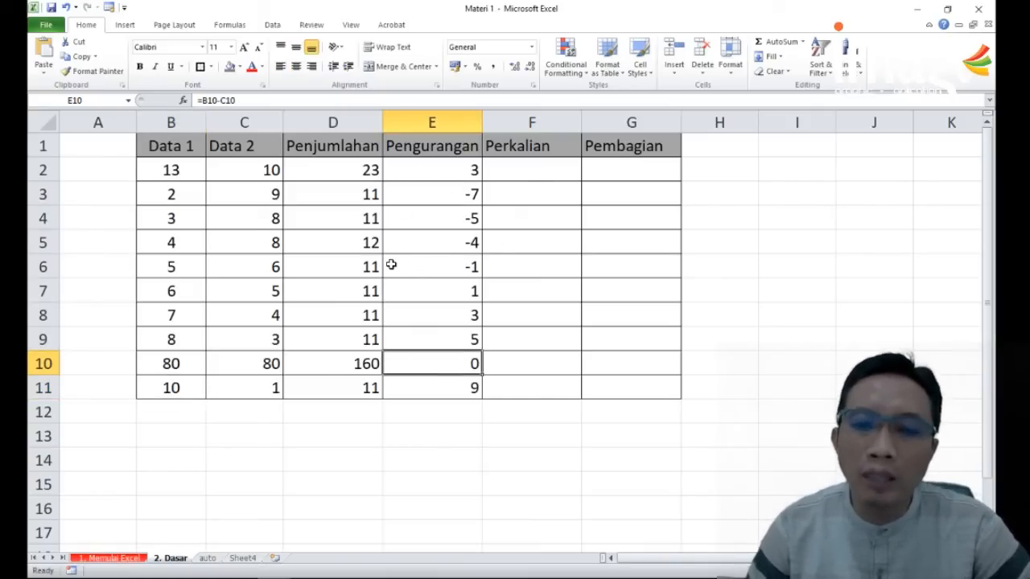
# Step: Multiply Data 1 by Data 2 in Perkalian cell F2 with the formula =B2*C2
pyautogui.click(514, 176)
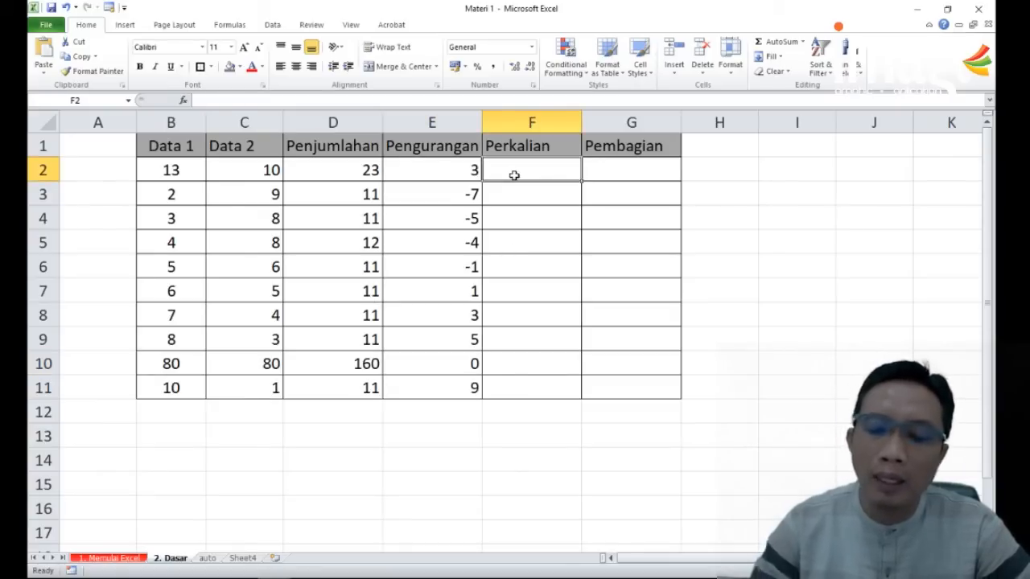
pyautogui.write('=')
pyautogui.press('Left')
pyautogui.press('Left')
pyautogui.press('Left')
pyautogui.press('Left')
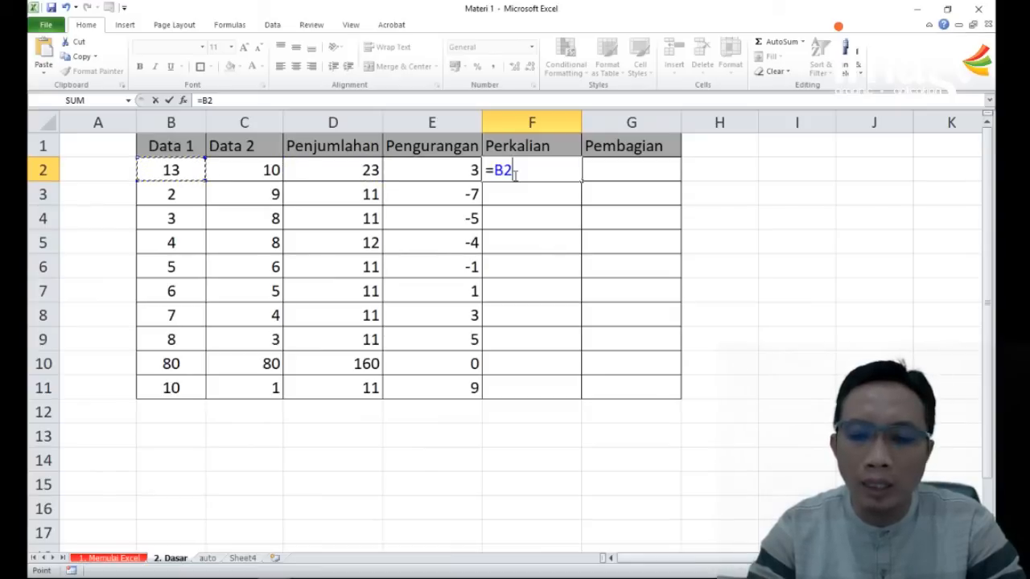
pyautogui.write('*')
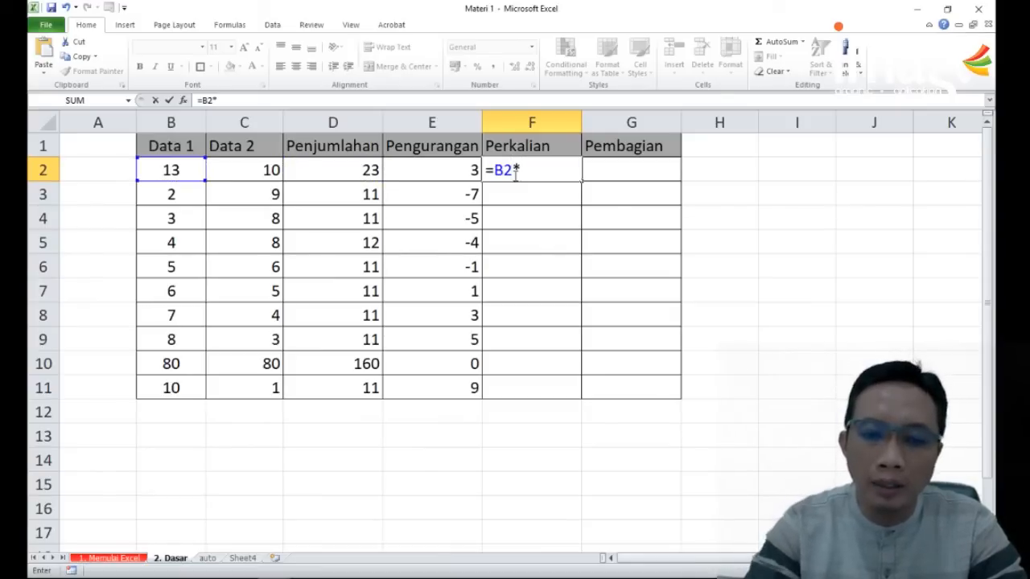
pyautogui.press('Left')
pyautogui.press('Left')
pyautogui.press('Left')
pyautogui.press('Left')
pyautogui.press('Right')
pyautogui.press('Return')
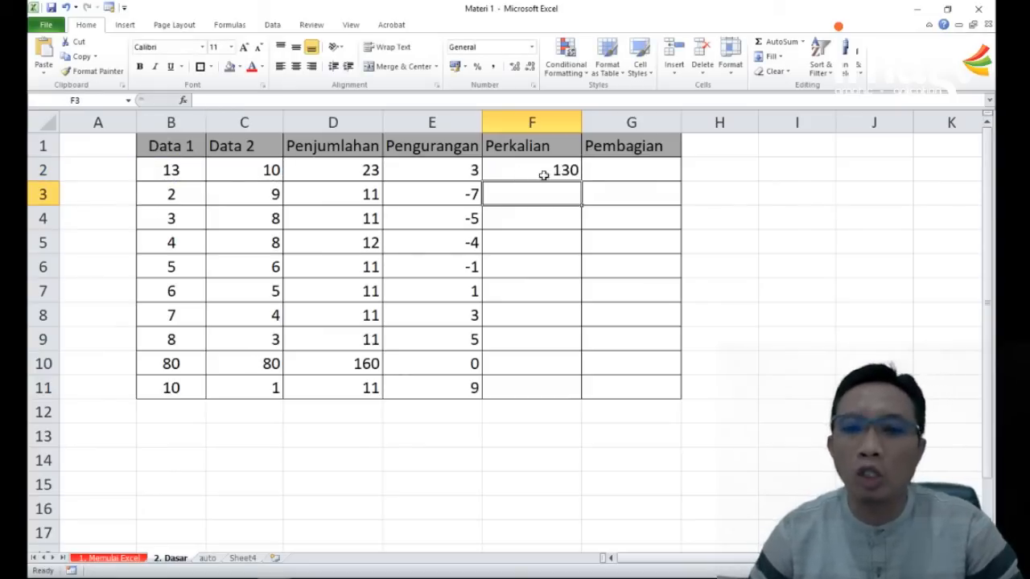
# Step: Fill the multiplication formula in F2 down the Perkalian column to F11
pyautogui.click(563, 180)
pyautogui.moveTo(579, 184); pyautogui.dragTo(537, 397)
pyautogui.click(228, 377)
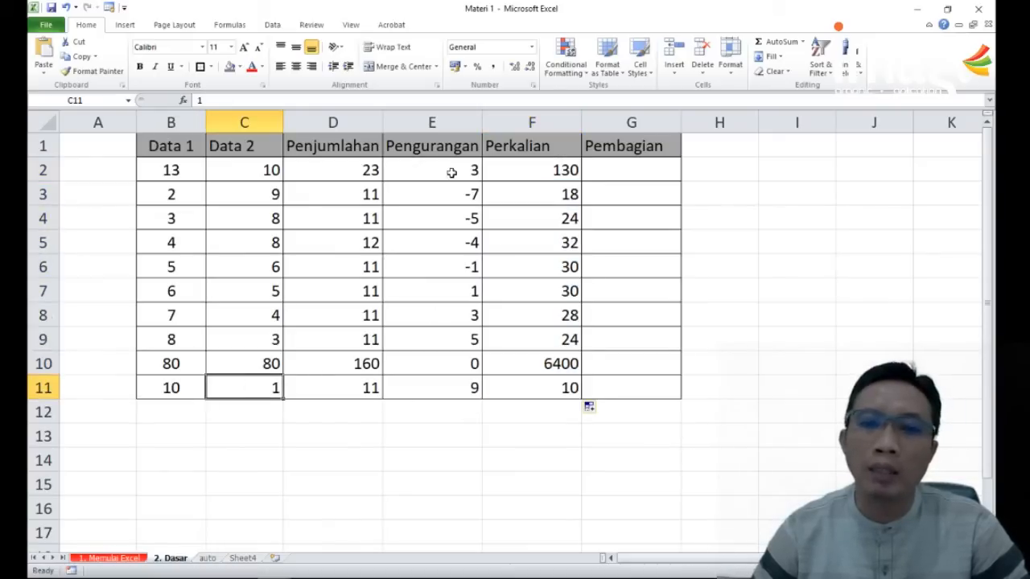
# Step: Divide Data 1 by Data 2 in Pembagian cell G2 with the formula =B2/C2
pyautogui.click(172, 144)
pyautogui.click(242, 144)
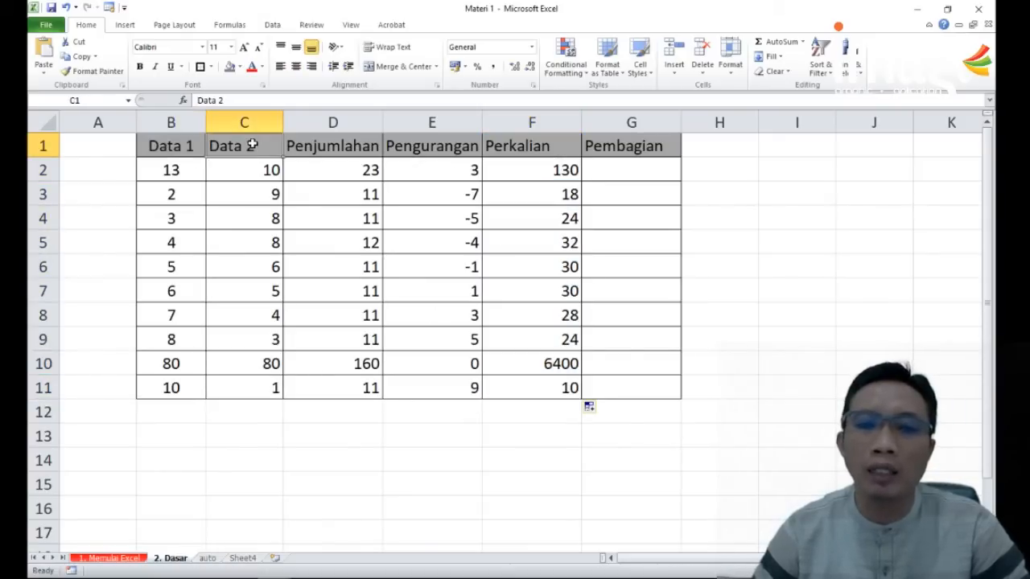
pyautogui.click(630, 169)
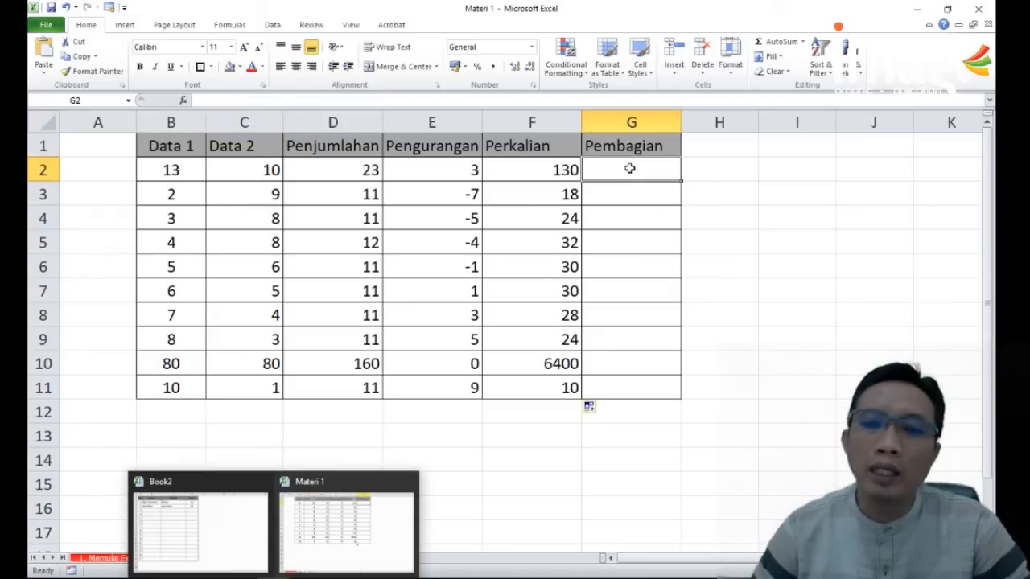
pyautogui.write('=')
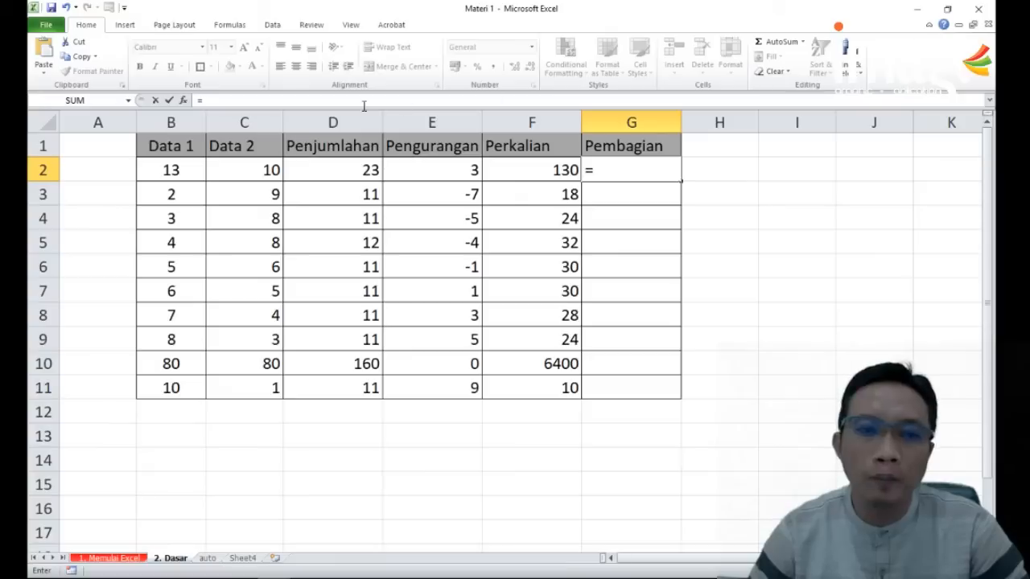
pyautogui.click(178, 168)
pyautogui.write('/')
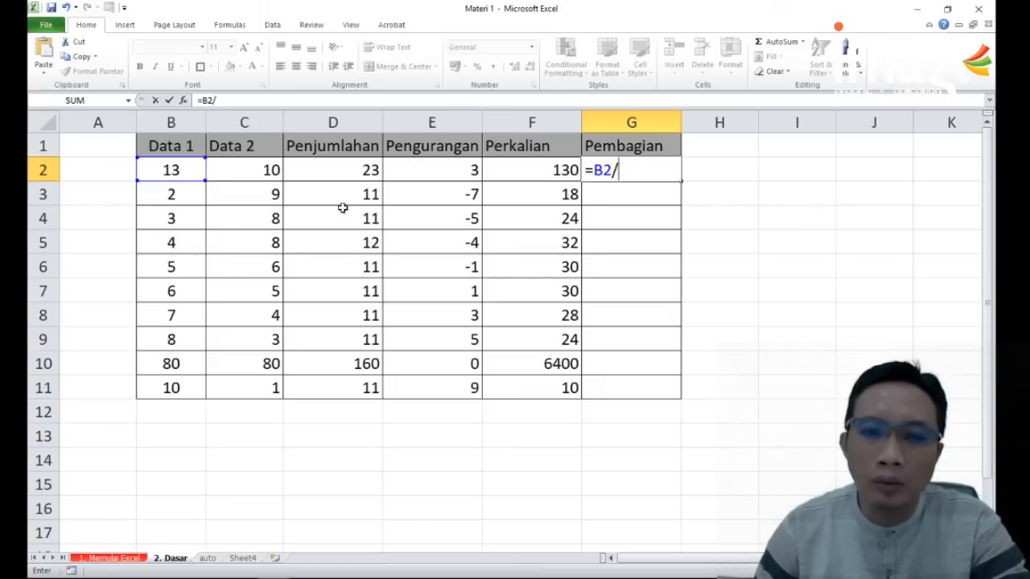
pyautogui.click(250, 174)
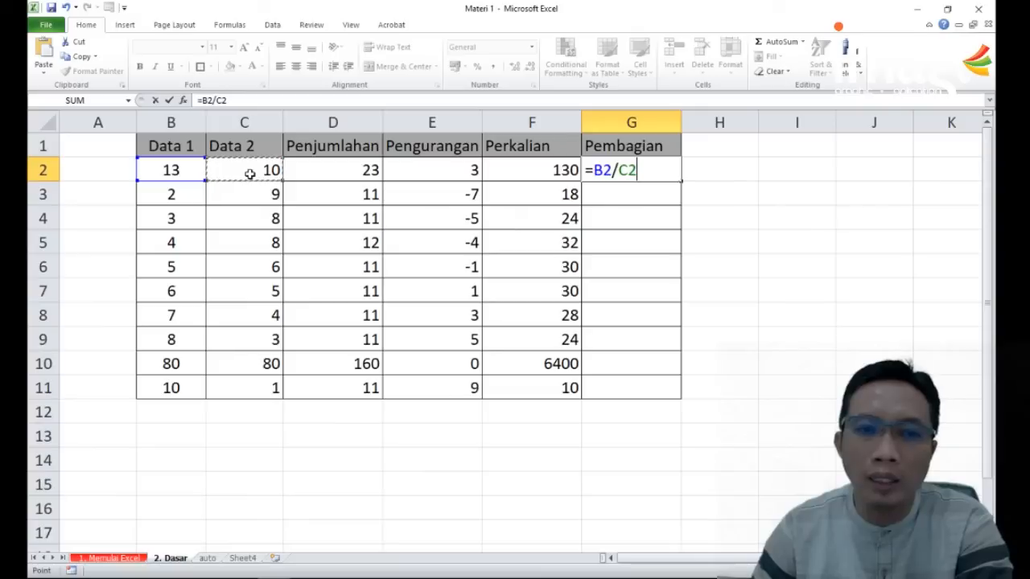
pyautogui.press('Return')
# Step: Fill the division formula in G2 down the Pembagian column to G11
pyautogui.click(639, 170)
pyautogui.moveTo(680, 181); pyautogui.dragTo(643, 399)
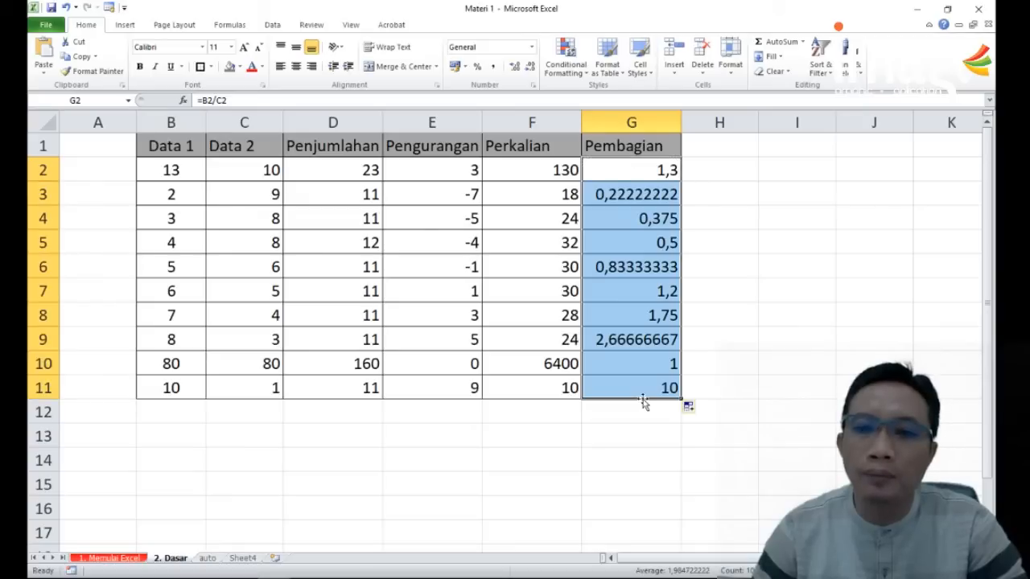
pyautogui.click(757, 281)
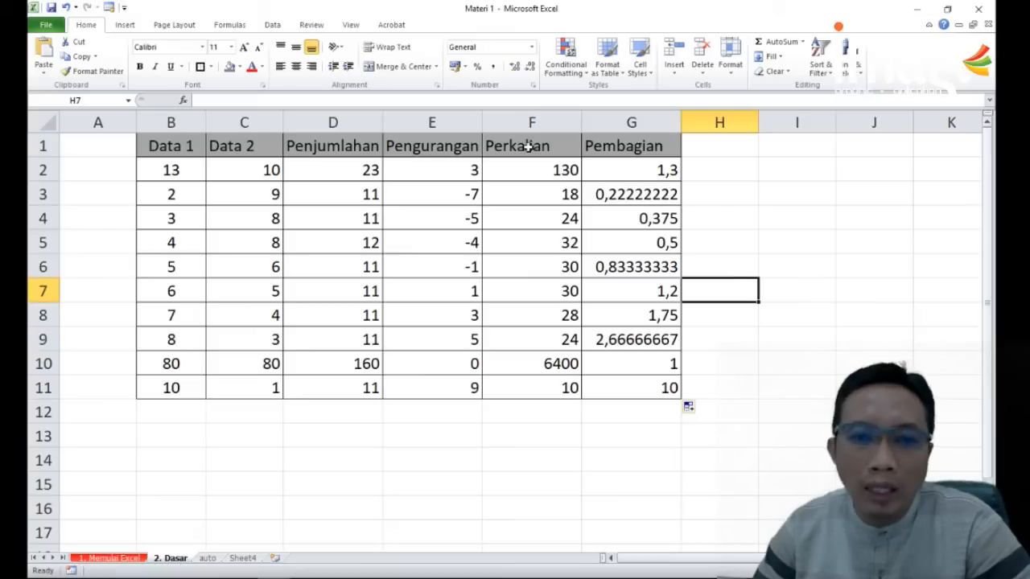
pyautogui.click(345, 166)
pyautogui.moveTo(456, 165); pyautogui.dragTo(490, 168)
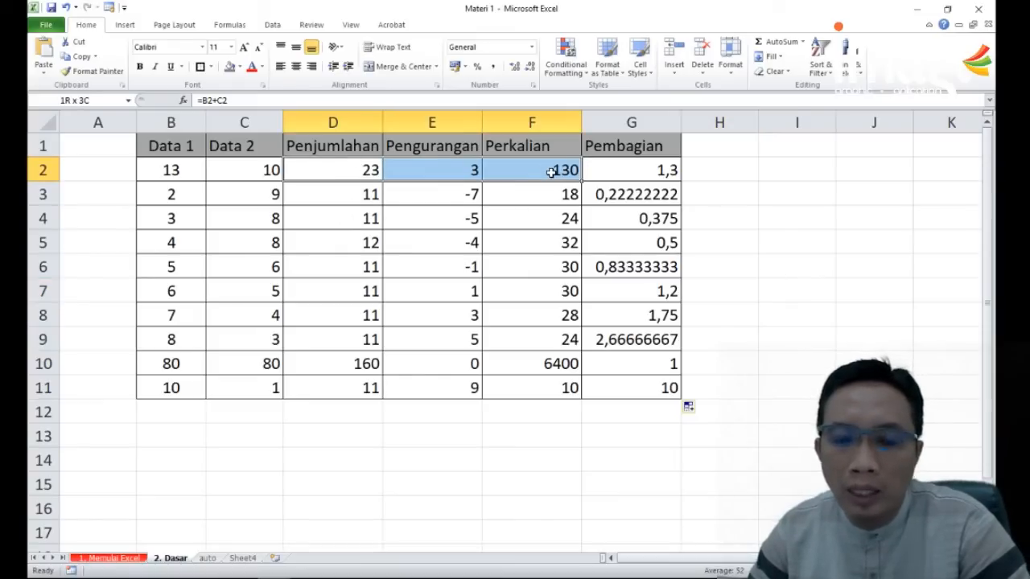
pyautogui.click(361, 193)
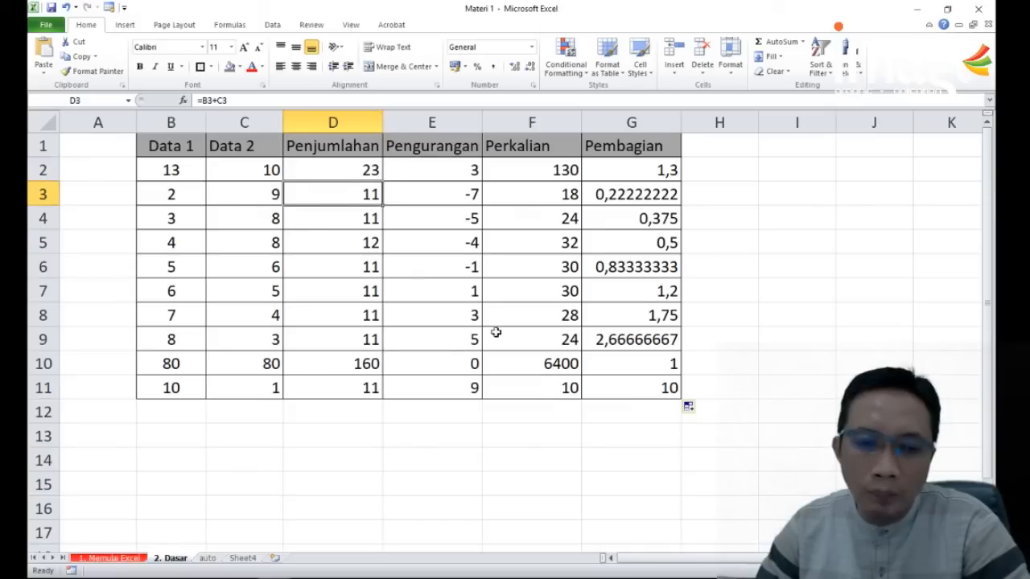
# Step: Total the Penjumlahan column in D12 with the formula =SUM(D2:D11)
pyautogui.click(340, 414)
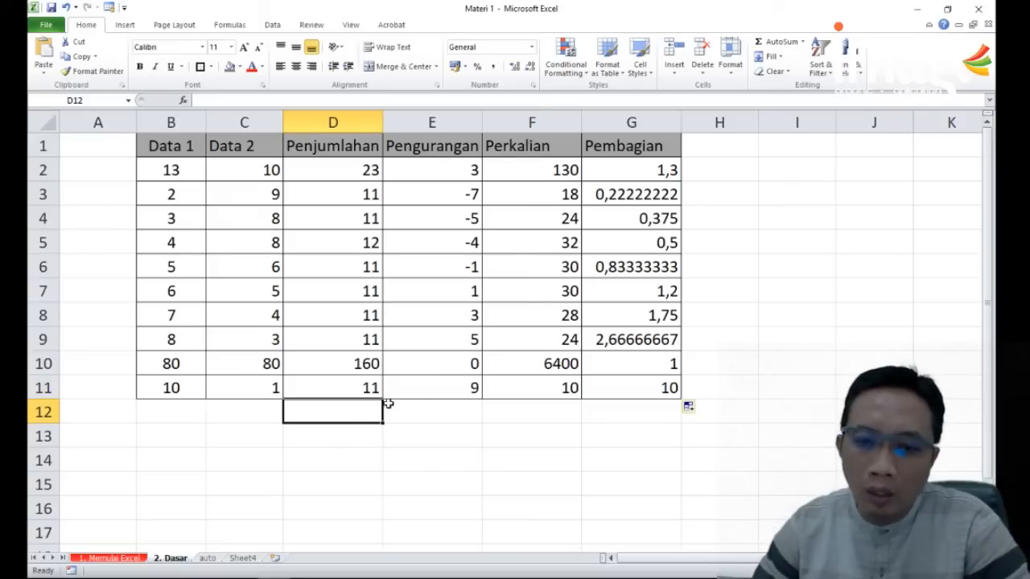
pyautogui.write('=')
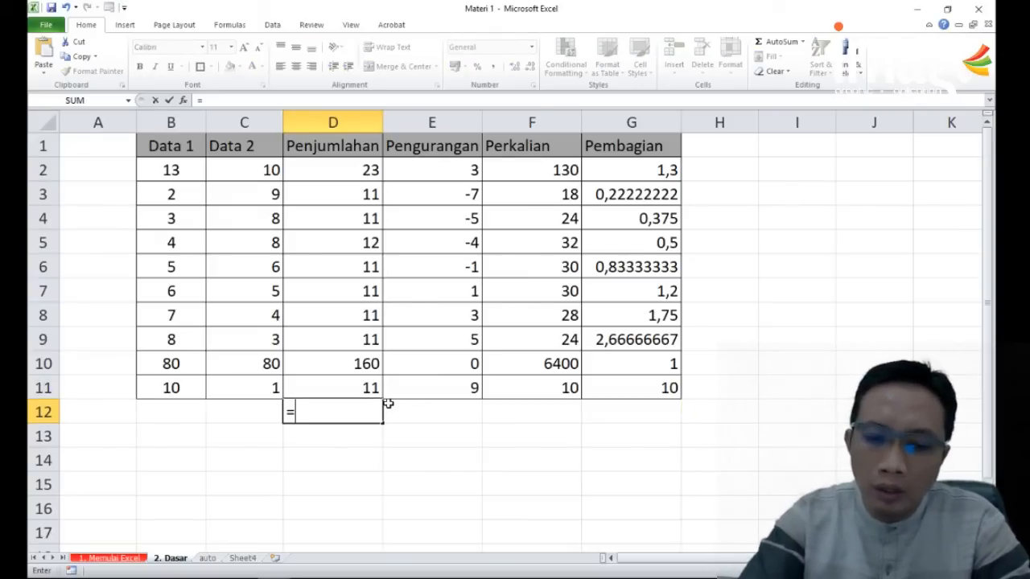
pyautogui.write('su')
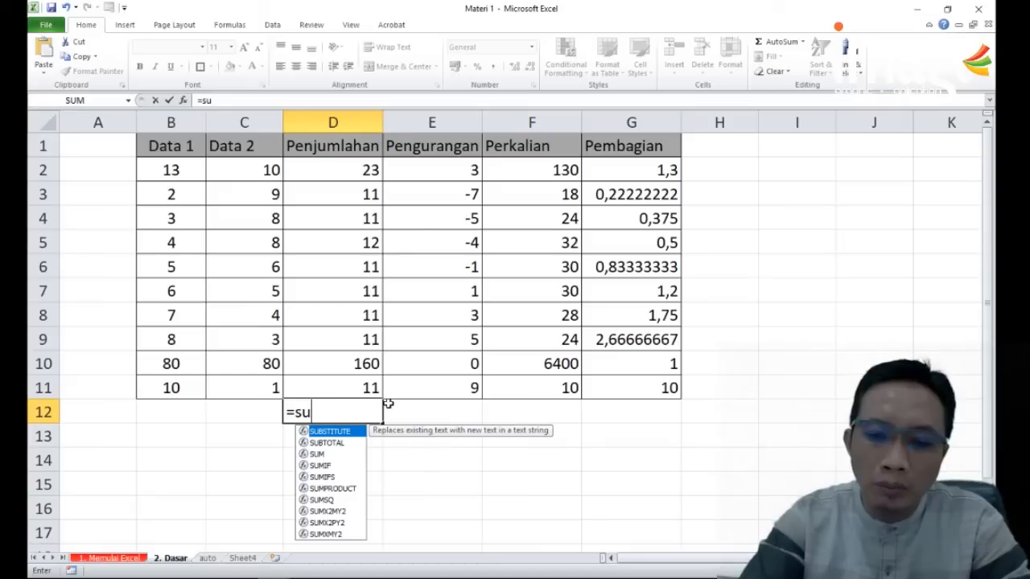
pyautogui.write('m(')
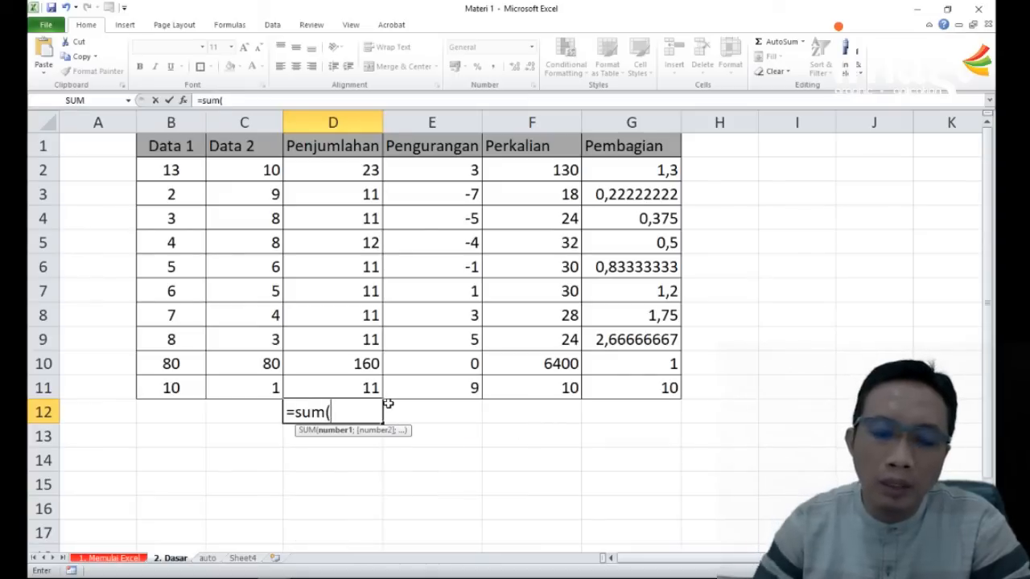
pyautogui.moveTo(357, 384); pyautogui.dragTo(366, 180)
pyautogui.write(')')
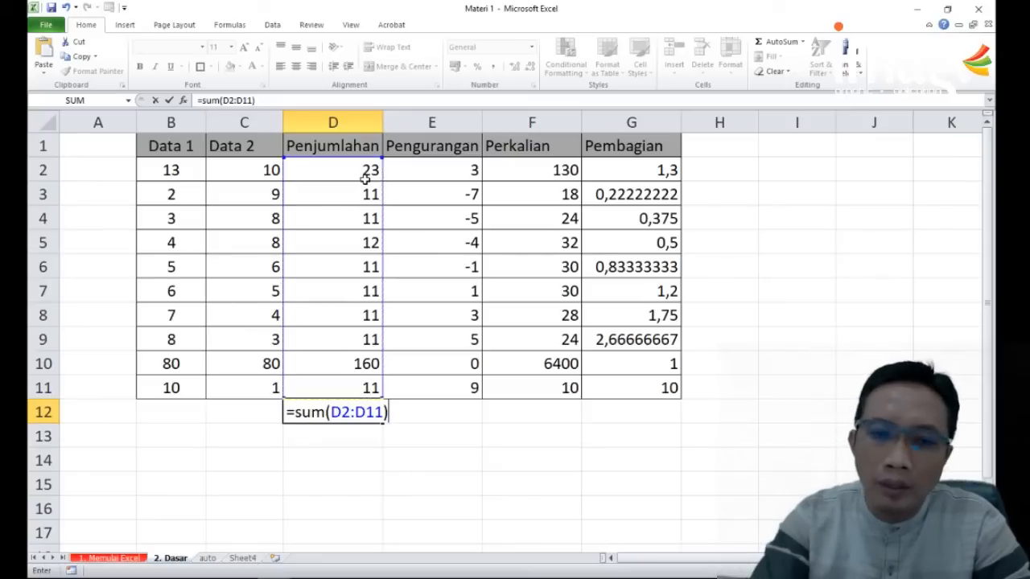
pyautogui.press('Return')
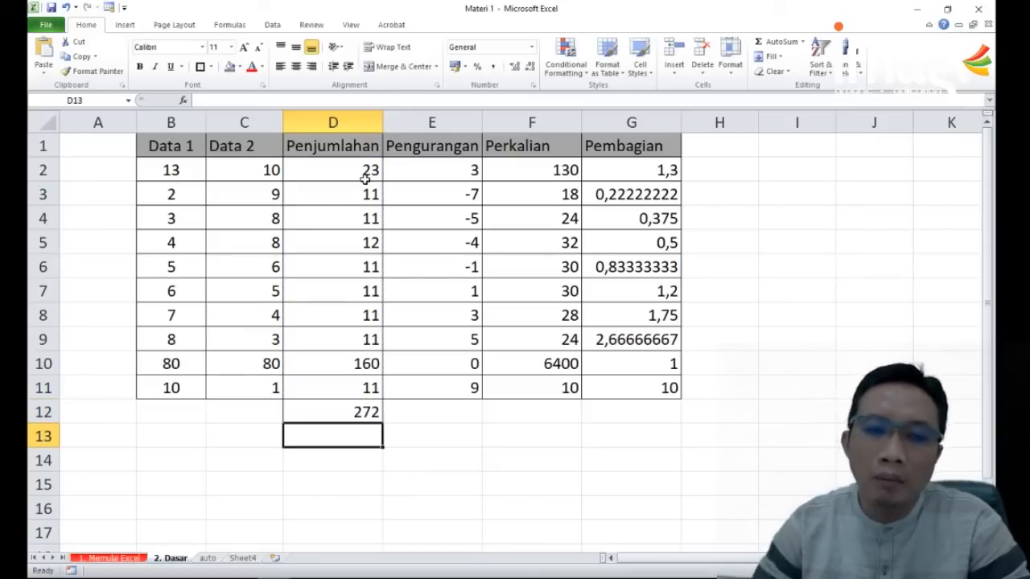
# Step: Format the total in D12 as bold with a grey cell fill
pyautogui.click(351, 407)
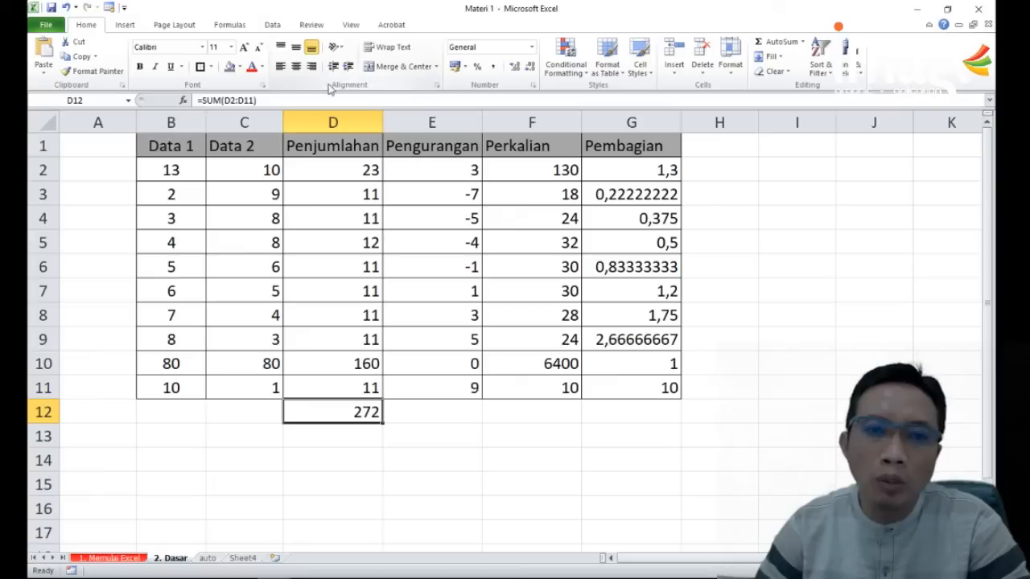
pyautogui.click(140, 68)
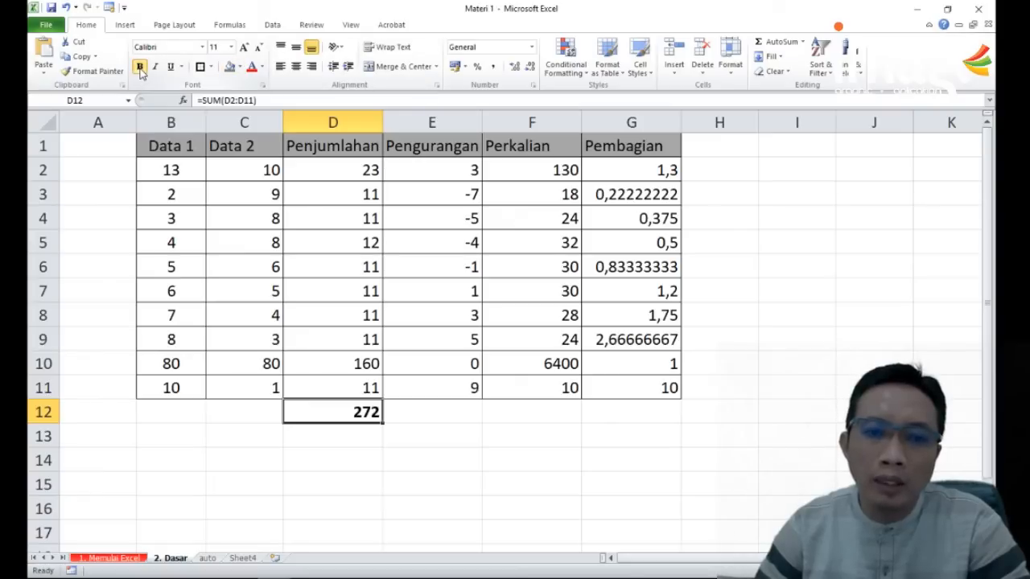
pyautogui.click(230, 67)
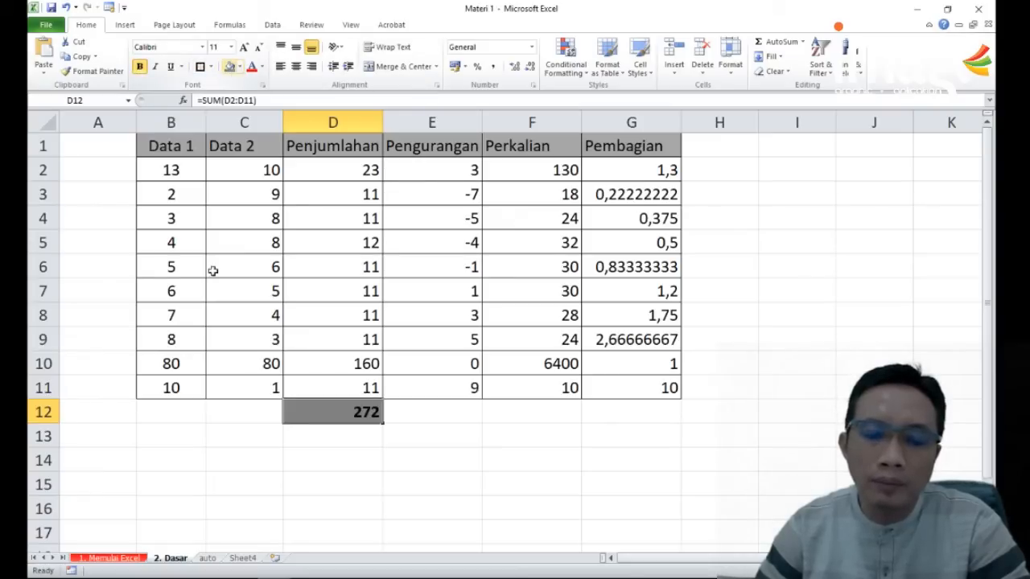
pyautogui.click(435, 436)
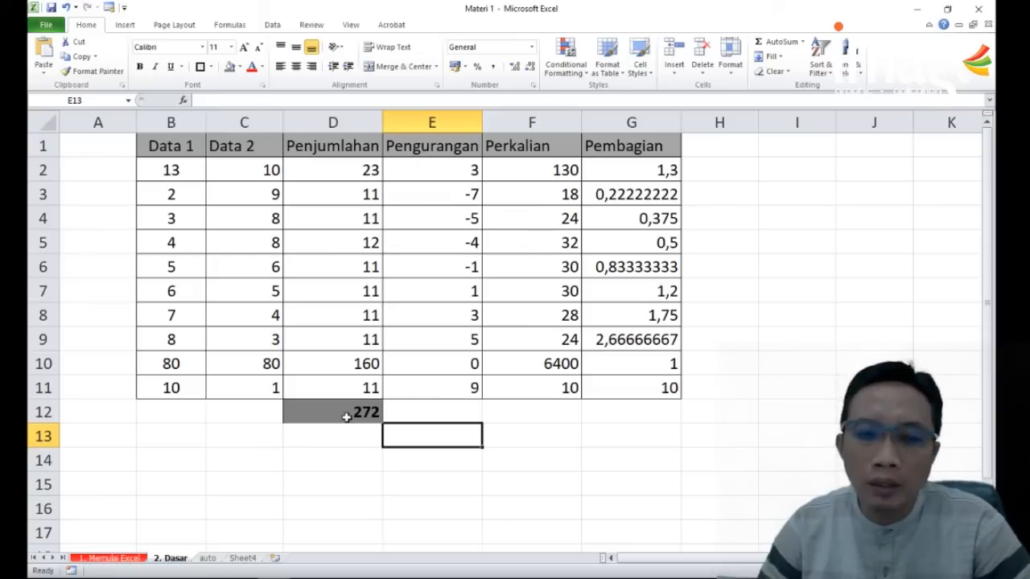
# Step: Fill the total formula and its formatting from D12 across to G12
pyautogui.click(346, 416)
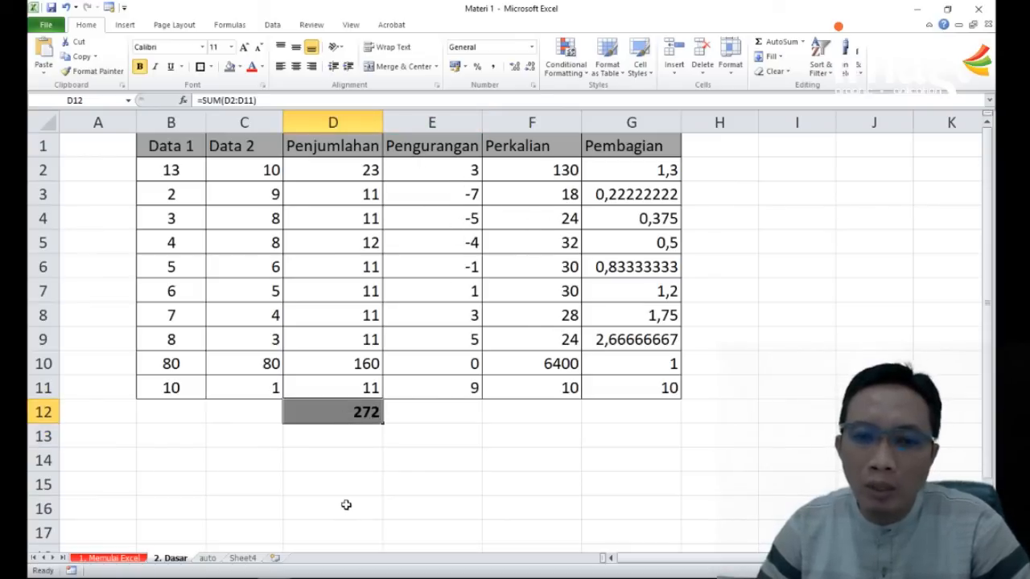
pyautogui.moveTo(383, 423); pyautogui.dragTo(654, 414)
pyautogui.click(748, 395)
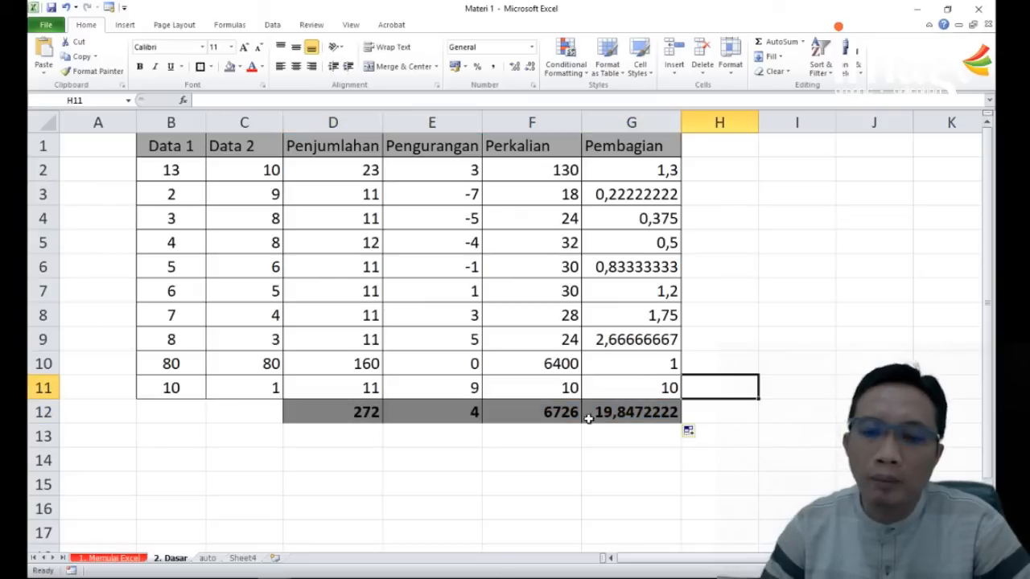
pyautogui.moveTo(455, 170); pyautogui.dragTo(448, 333)
pyautogui.click(619, 292)
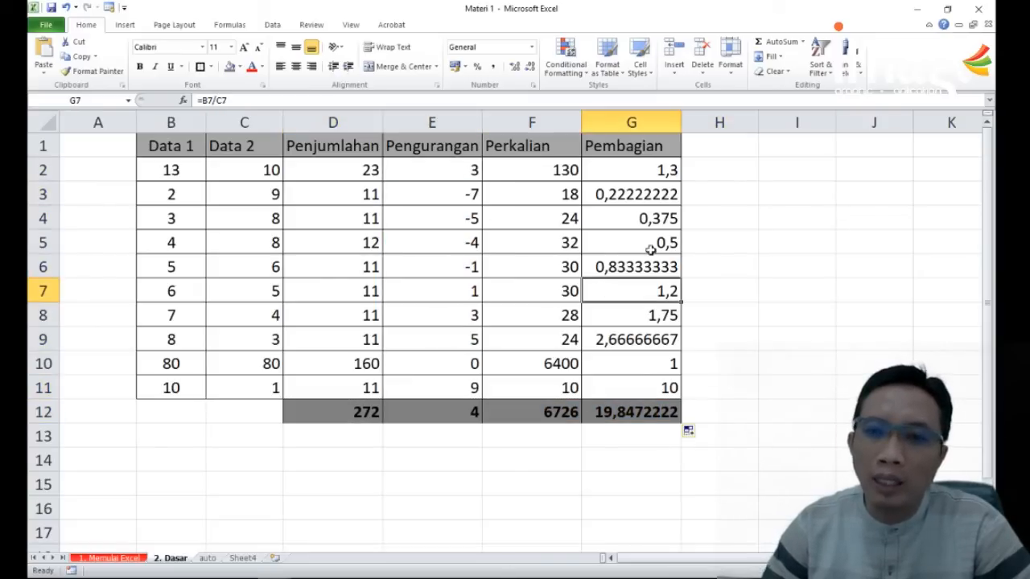
pyautogui.moveTo(659, 180); pyautogui.dragTo(639, 317)
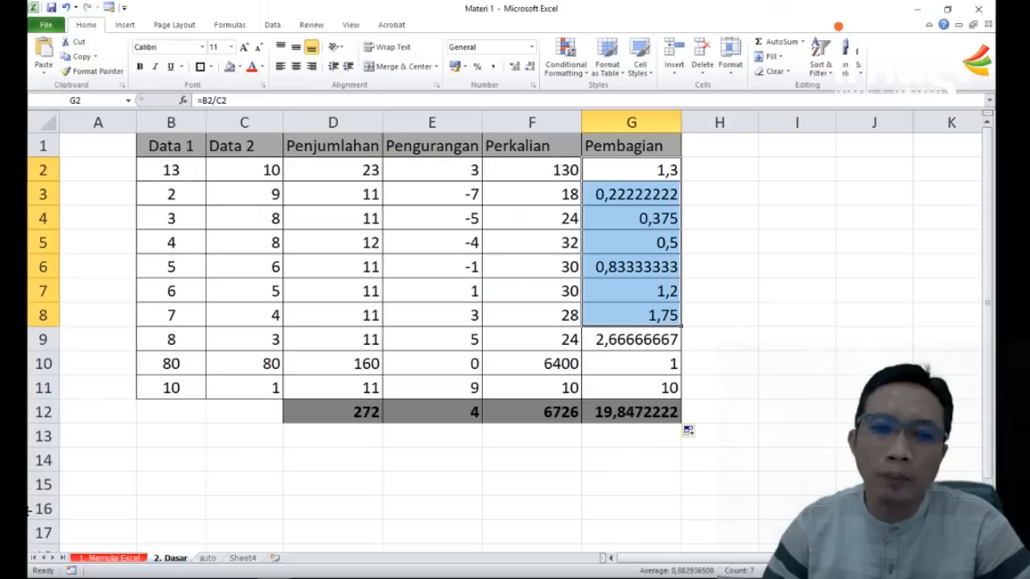
# Step: Change the Data 2 value in cell C6 to 78
pyautogui.click(259, 268)
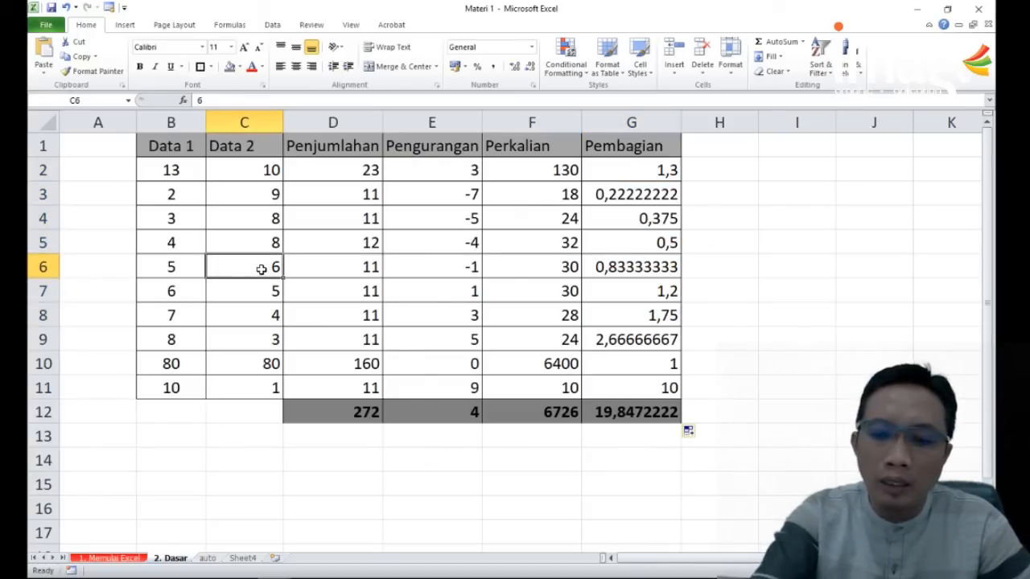
pyautogui.write('78')
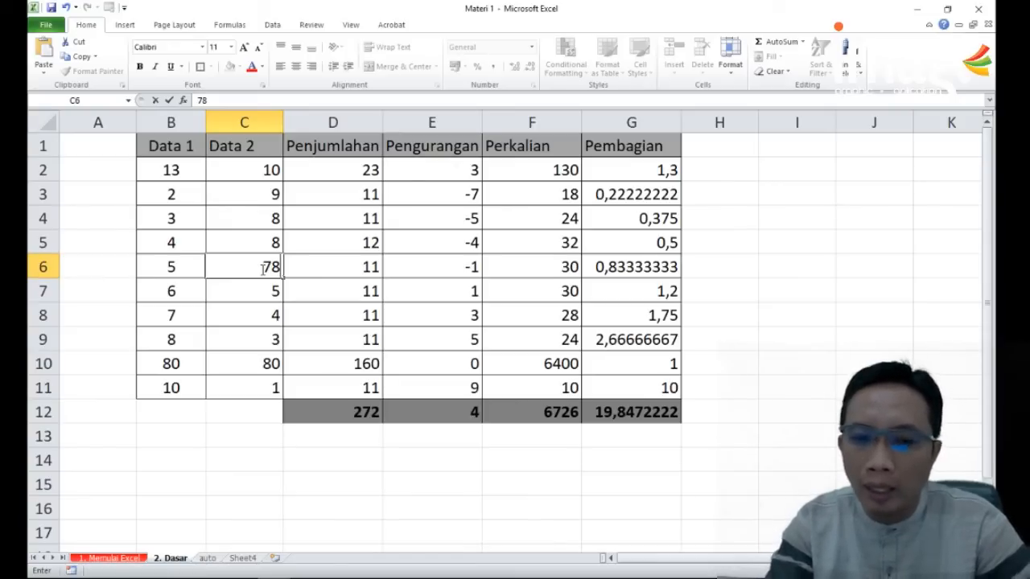
pyautogui.press('Return')
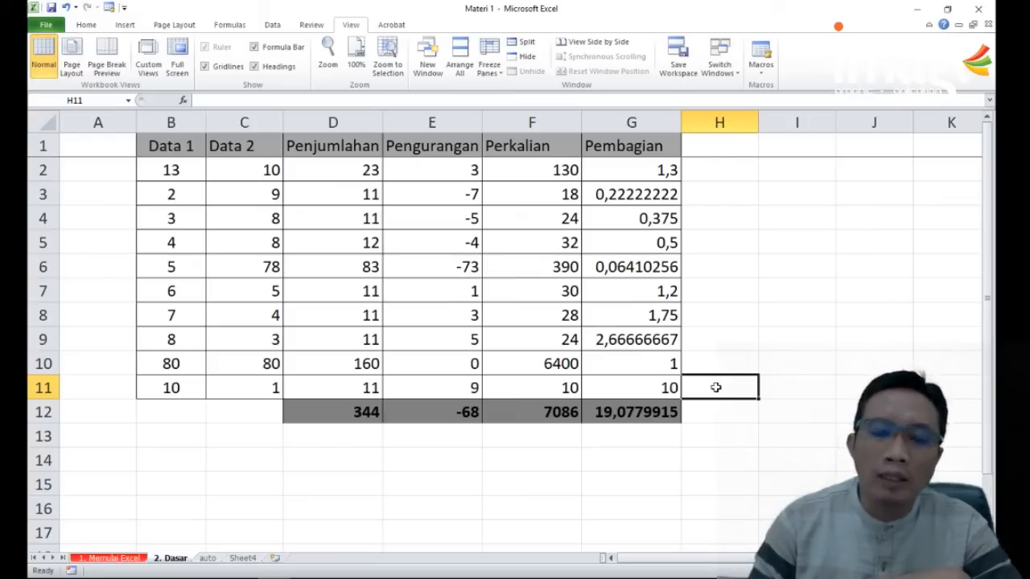
# Step: Copy rows 2 to 11 and insert the copied rows above the totals in row 12
pyautogui.click(94, 25)
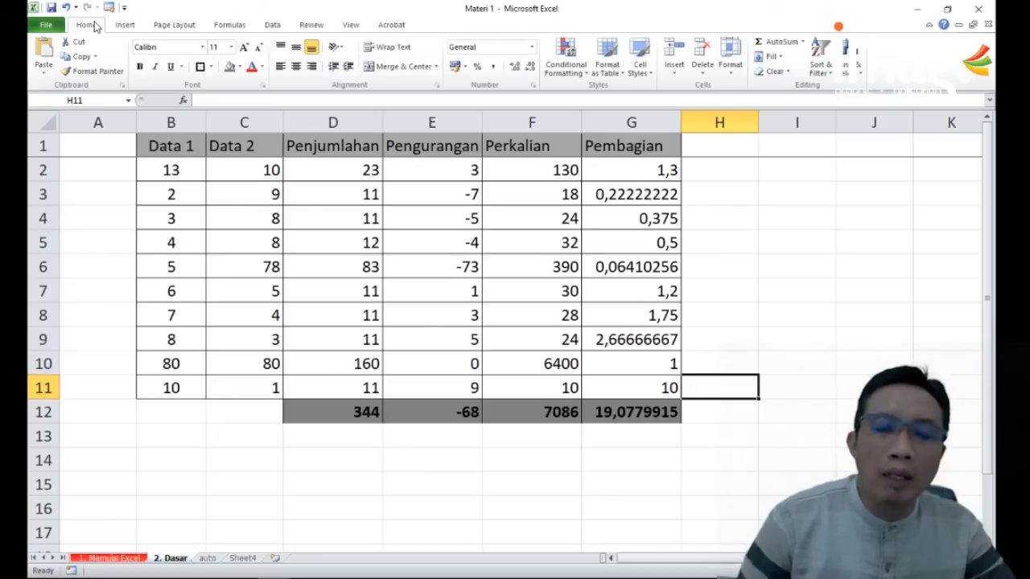
pyautogui.scroll(-6, 590, 370)
pyautogui.scroll(6, 581, 382)
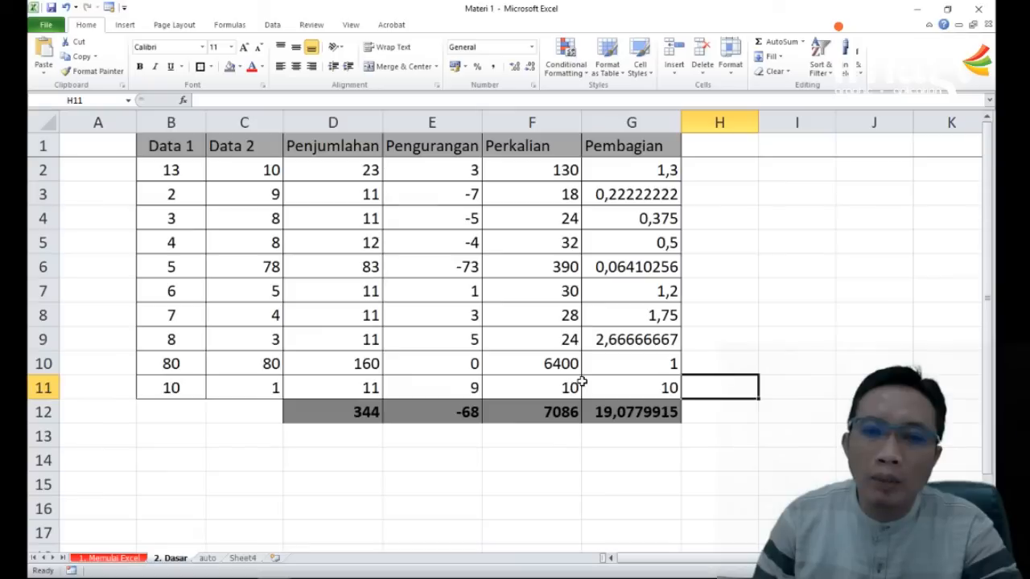
pyautogui.scroll(-6, 490, 264)
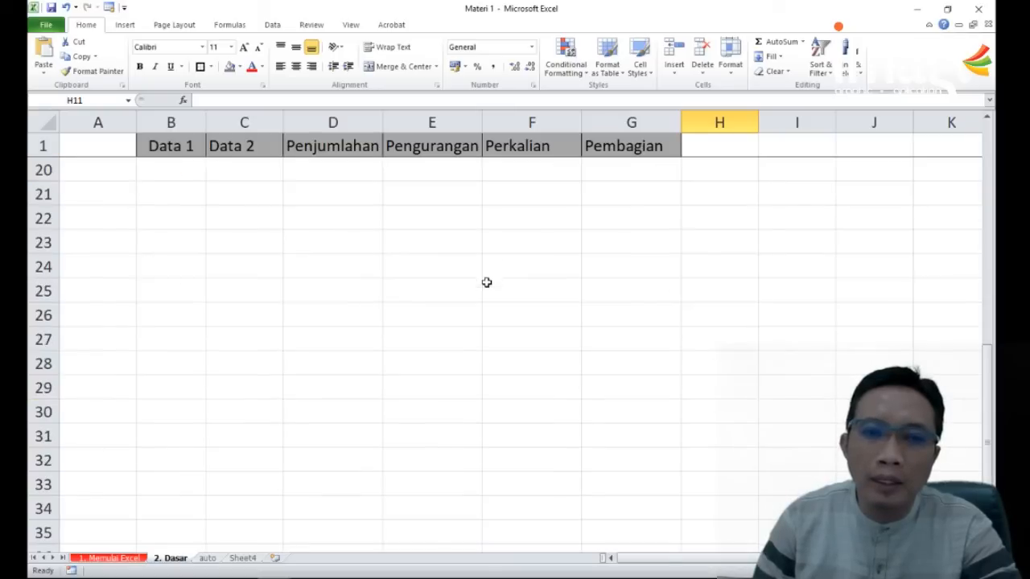
pyautogui.scroll(6, 478, 306)
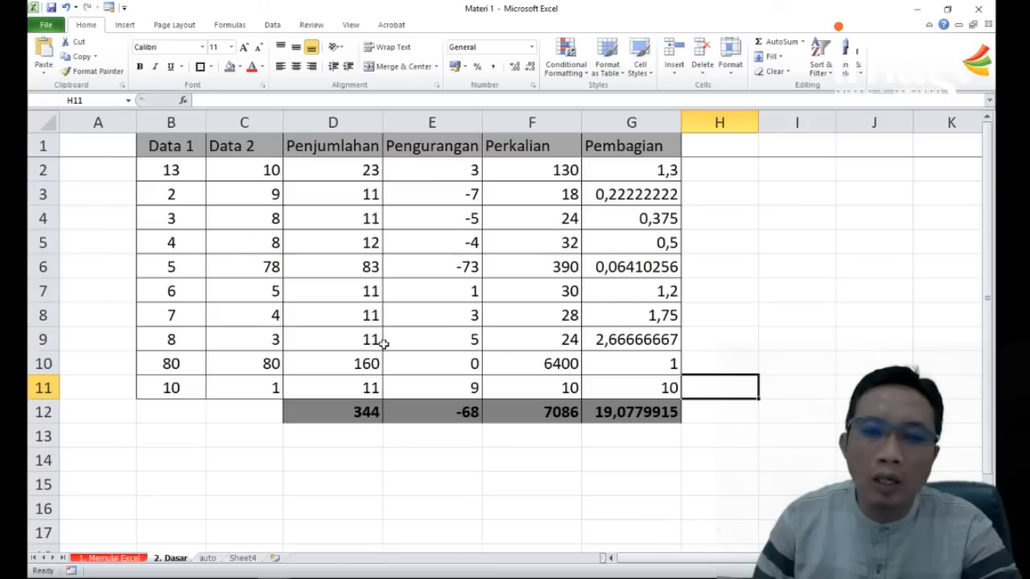
pyautogui.moveTo(40, 169); pyautogui.dragTo(40, 390)
pyautogui.hotkey('ctrl', 'c')
pyautogui.click(44, 412)
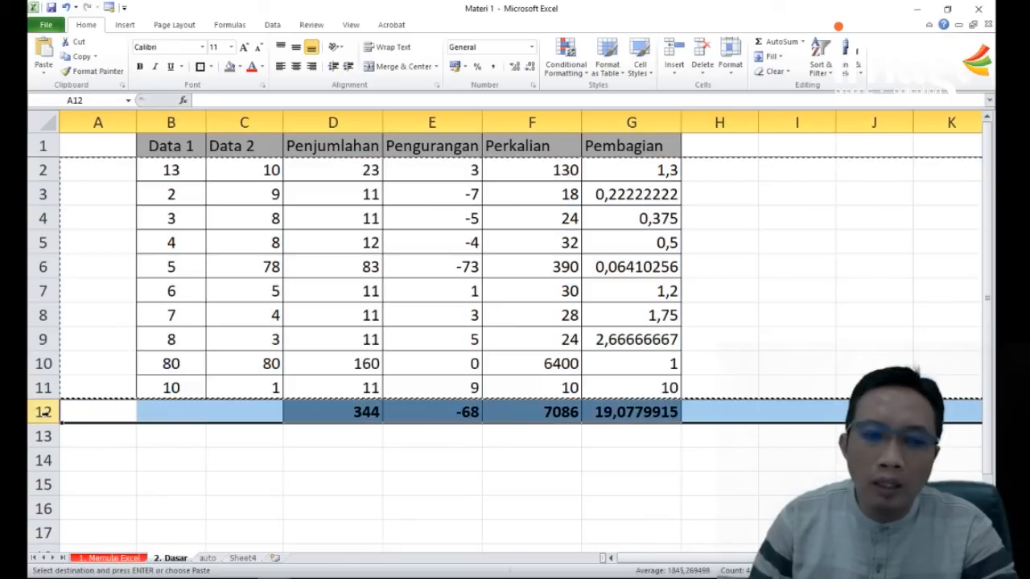
pyautogui.rightClick(45, 414)
pyautogui.click(117, 317)
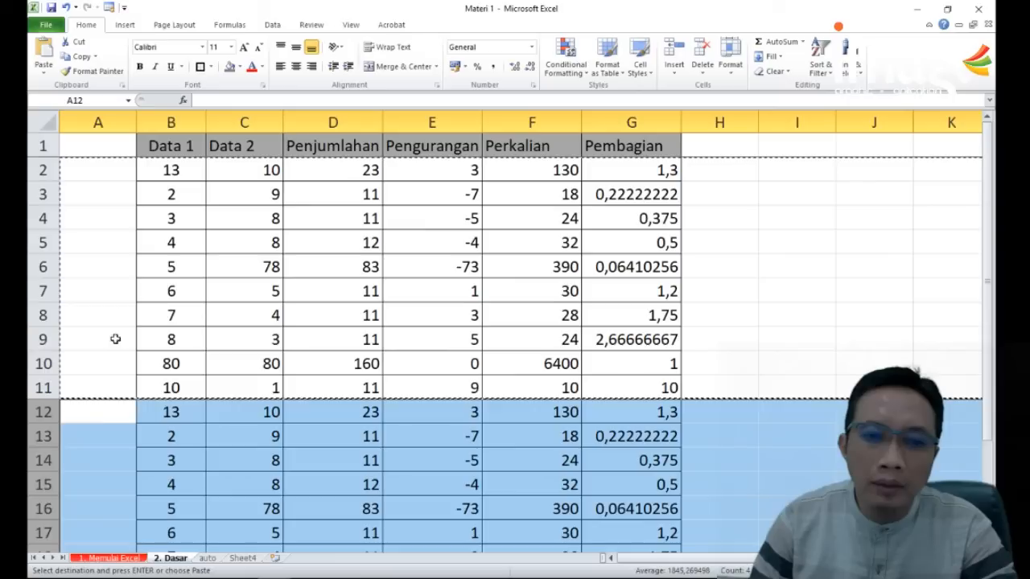
# Step: Insert the copied data rows a second time at row 12 to lengthen the table further
pyautogui.rightClick(47, 417)
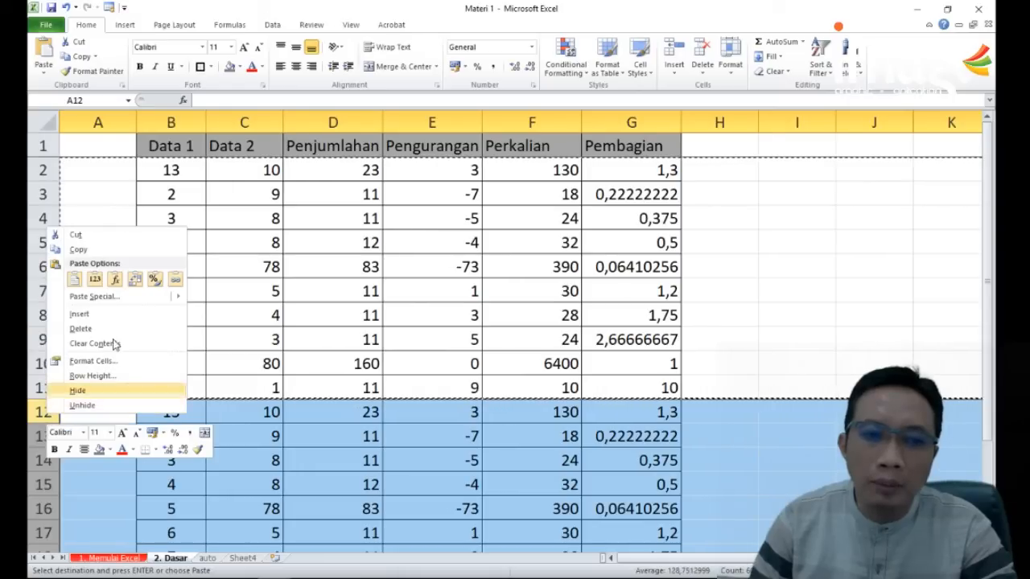
pyautogui.press('Escape')
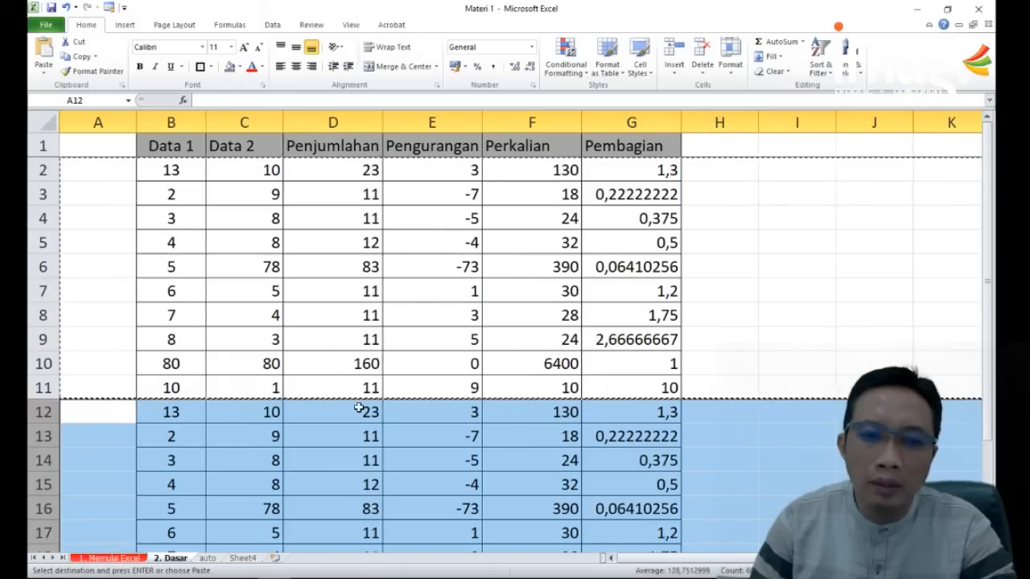
pyautogui.rightClick(47, 412)
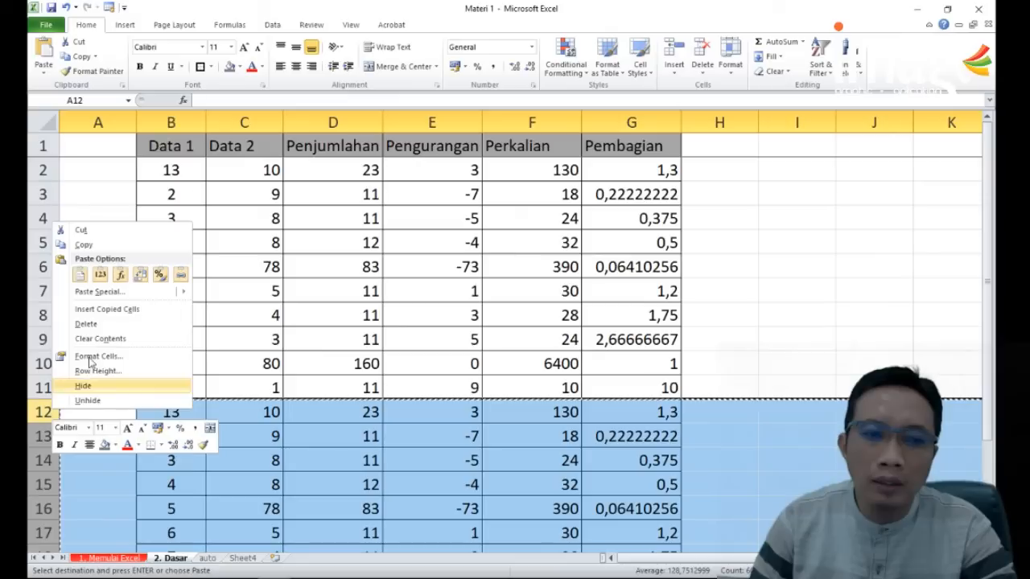
pyautogui.press('Escape')
pyautogui.scroll(-3, 455, 297)
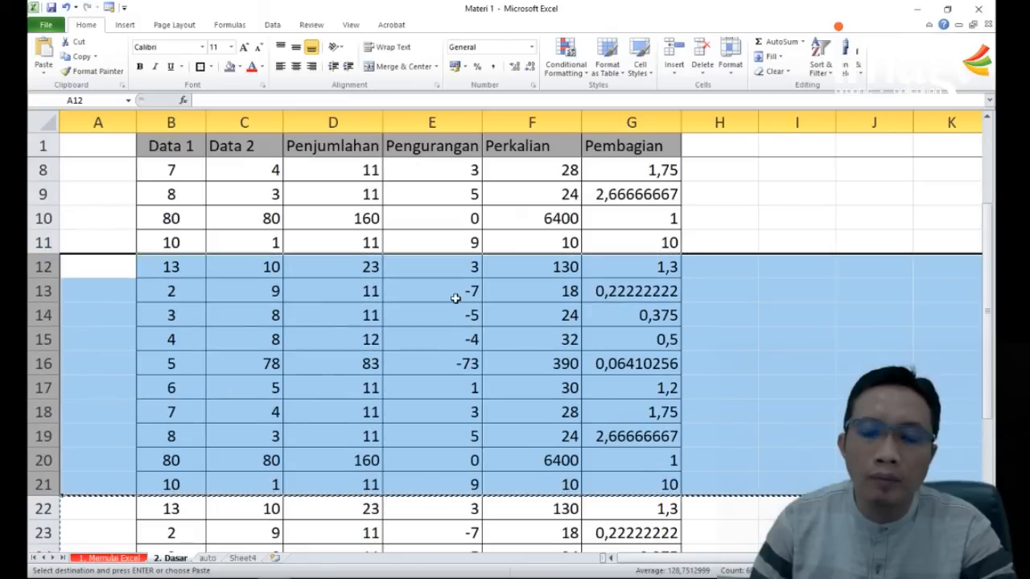
# Step: Examine how the frozen header row behaves while moving through the extended table down to its totals row
pyautogui.click(599, 310)
pyautogui.scroll(-2, 590, 297)
pyautogui.scroll(-5, 591, 297)
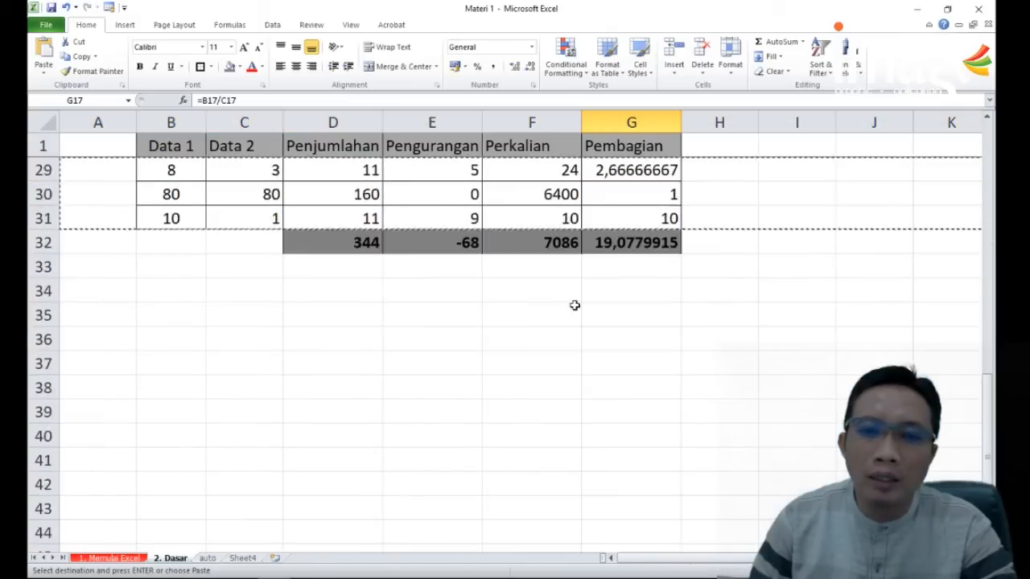
pyautogui.scroll(2, 523, 271)
pyautogui.click(185, 153)
pyautogui.doubleClick(124, 150)
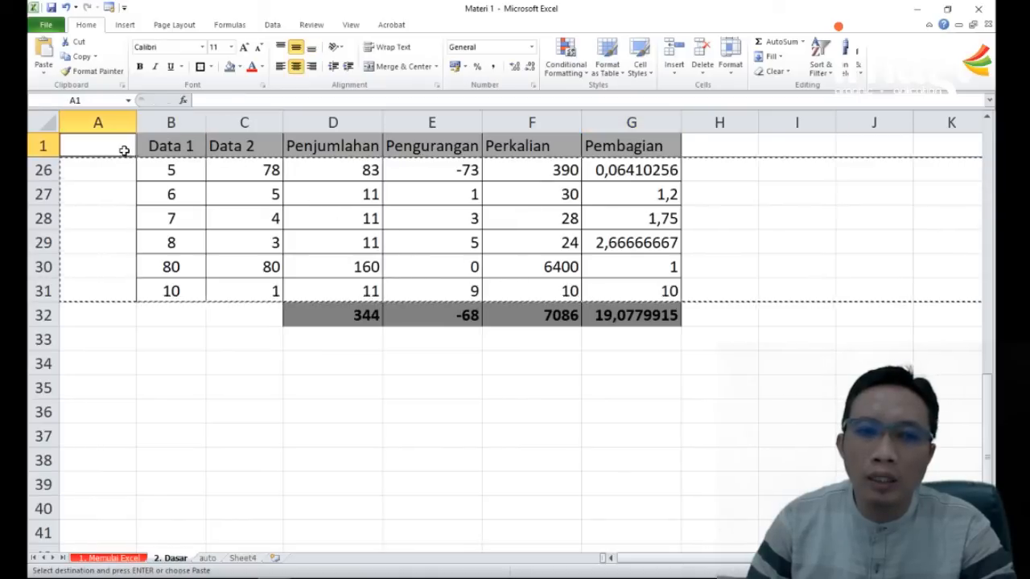
pyautogui.click(52, 144)
pyautogui.click(668, 145)
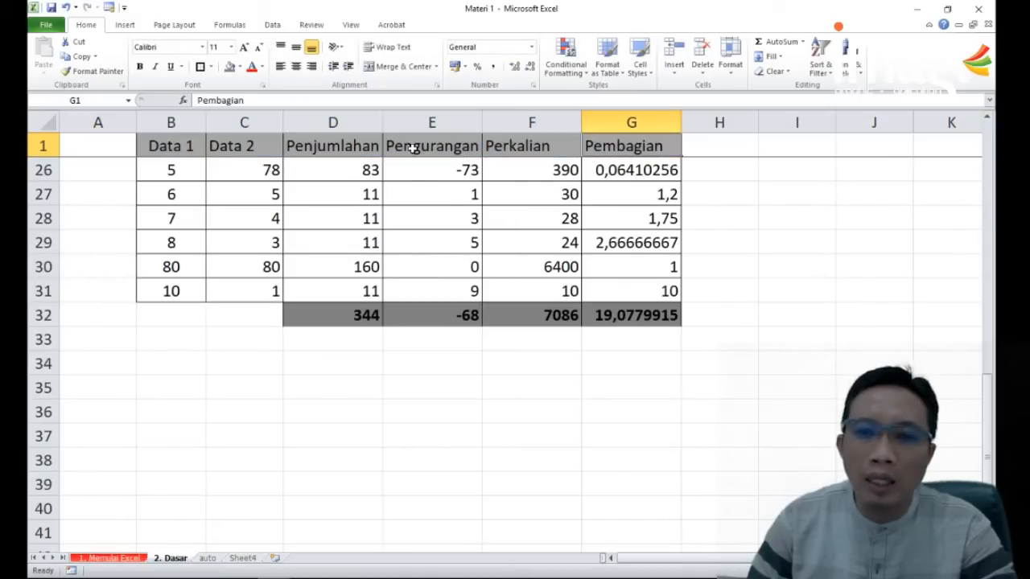
pyautogui.scroll(2, 515, 405)
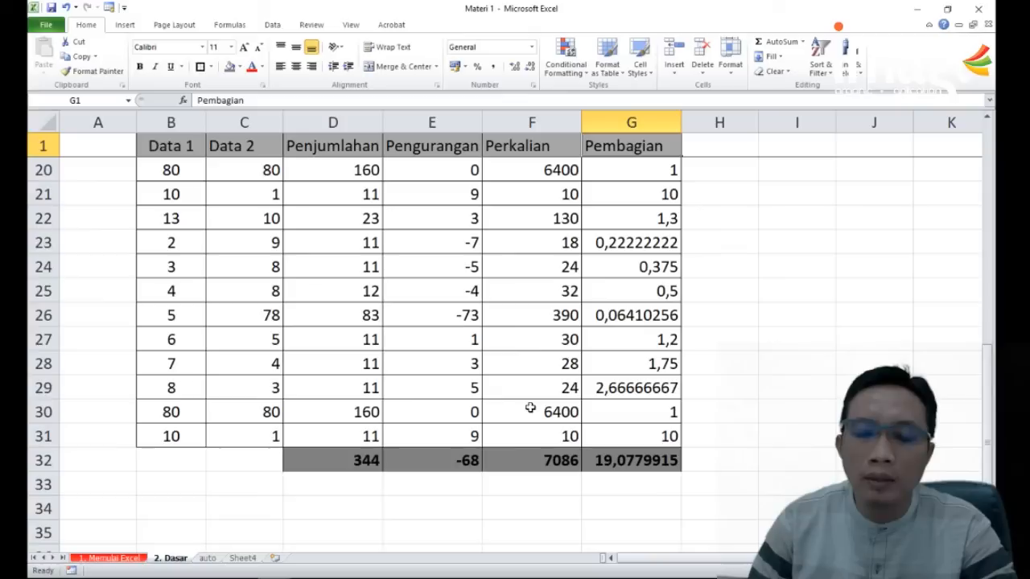
pyautogui.scroll(6, 586, 389)
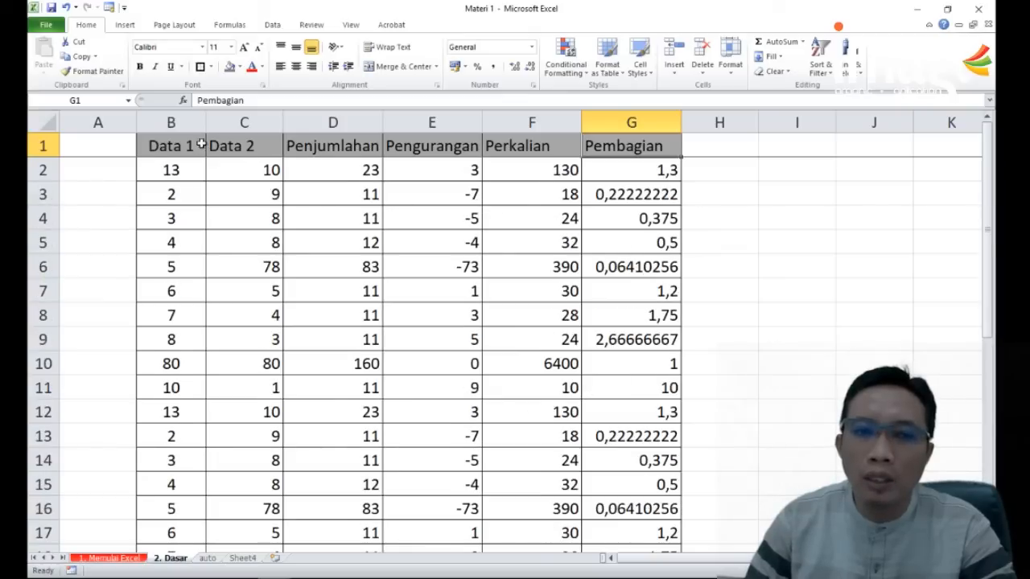
pyautogui.scroll(-2, 197, 223)
pyautogui.click(170, 146)
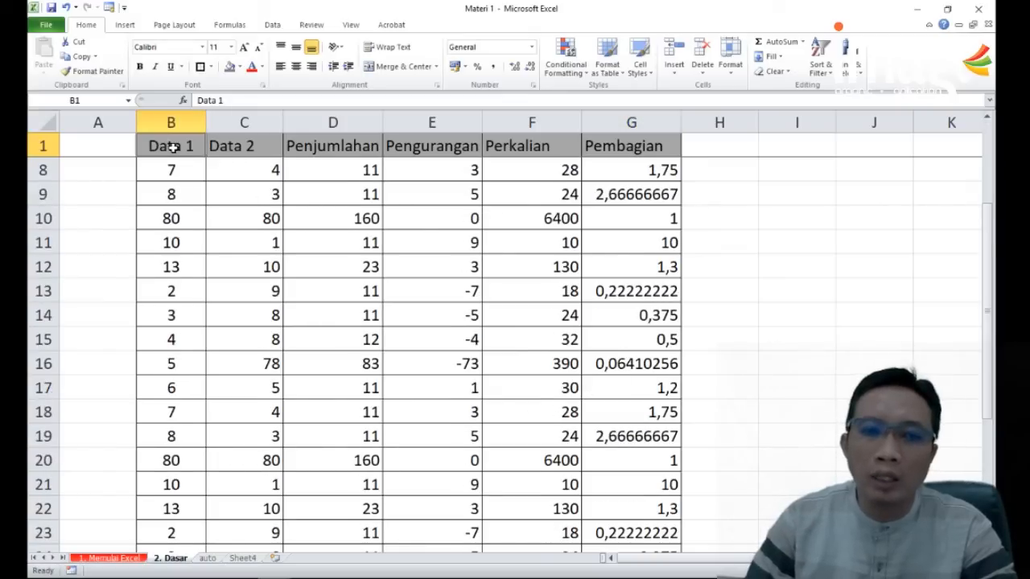
pyautogui.click(239, 146)
pyautogui.click(328, 146)
pyautogui.scroll(-6, 345, 174)
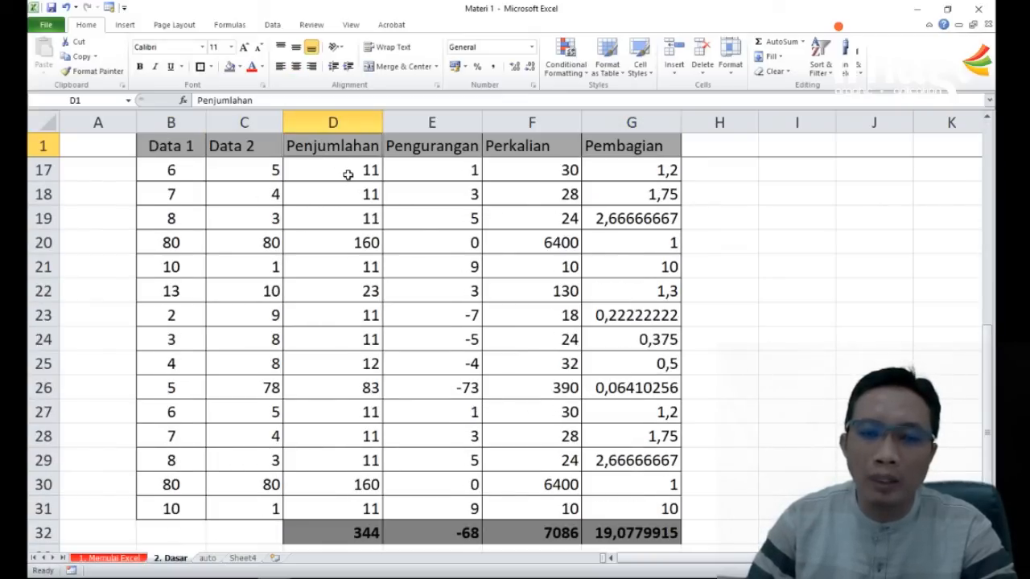
pyautogui.scroll(-2, 397, 219)
pyautogui.scroll(2, 437, 285)
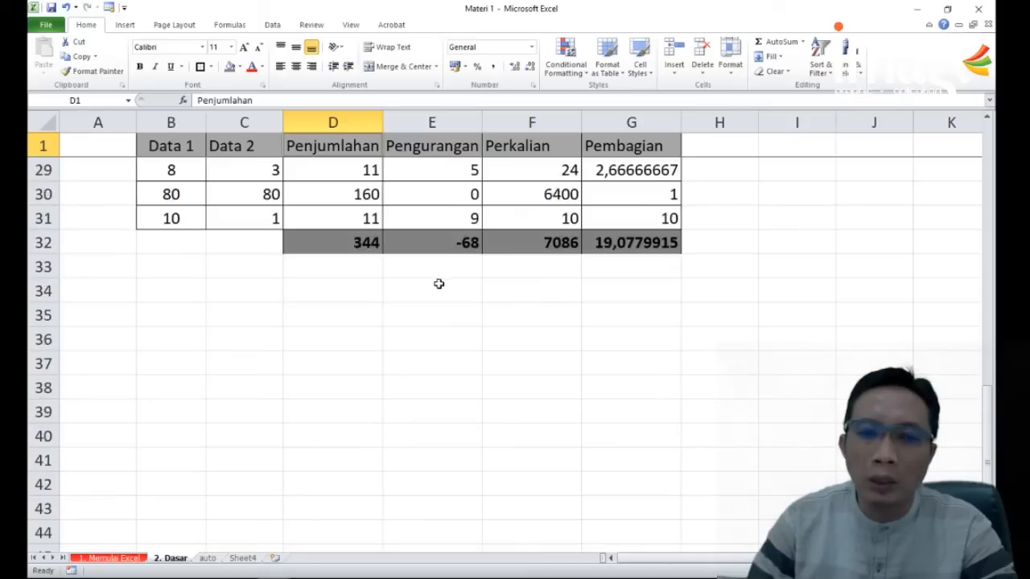
pyautogui.scroll(3, 440, 284)
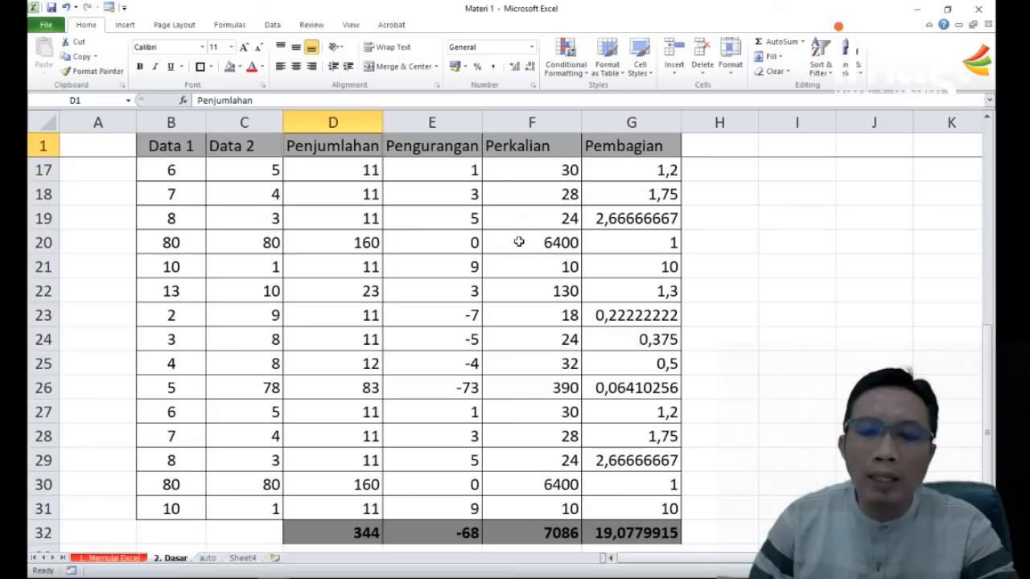
pyautogui.click(352, 25)
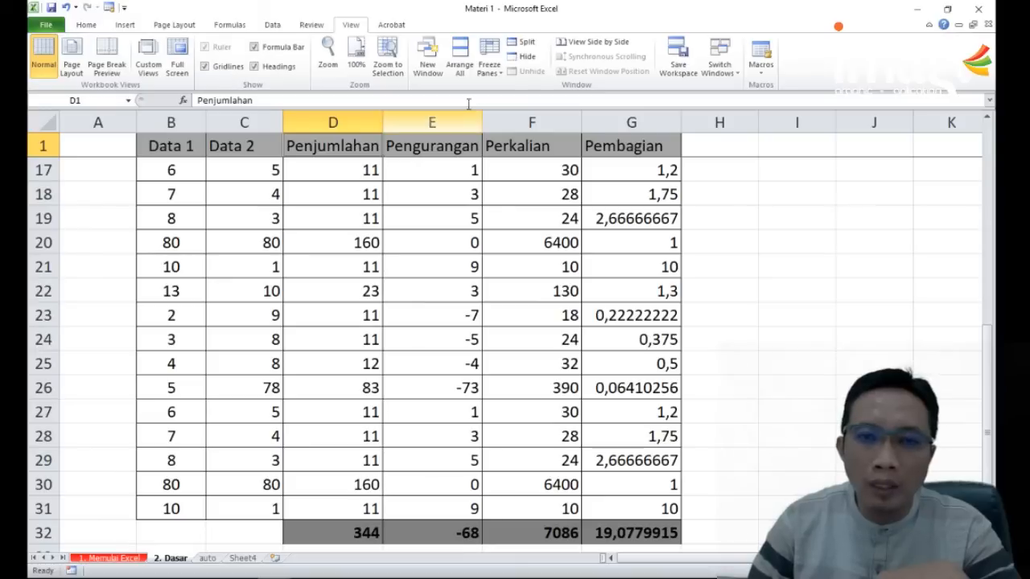
pyautogui.scroll(3, 465, 76)
pyautogui.click(488, 72)
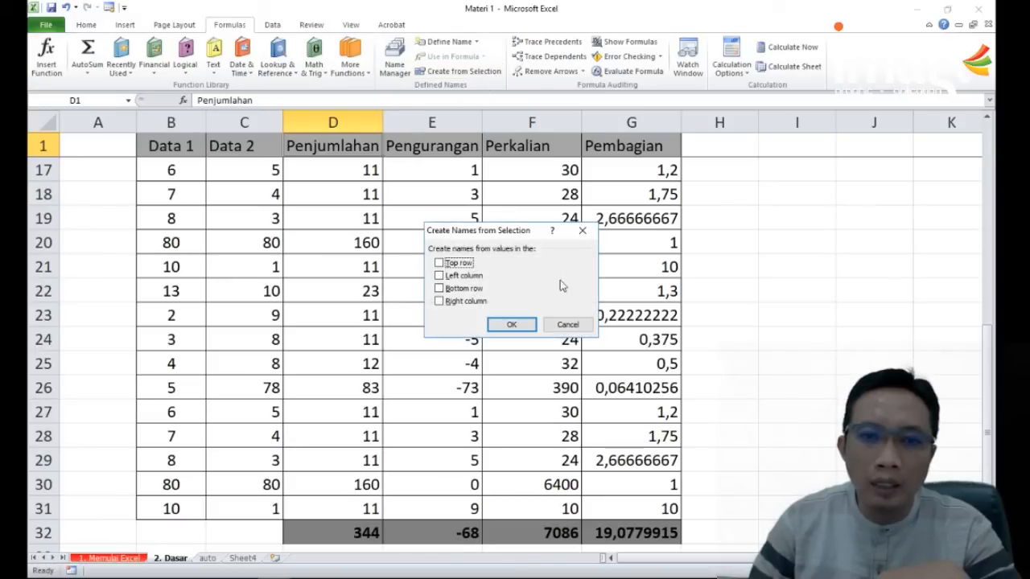
pyautogui.click(563, 323)
# Step: Unfreeze the worksheet's panes so the header row scrolls with the data
pyautogui.click(351, 26)
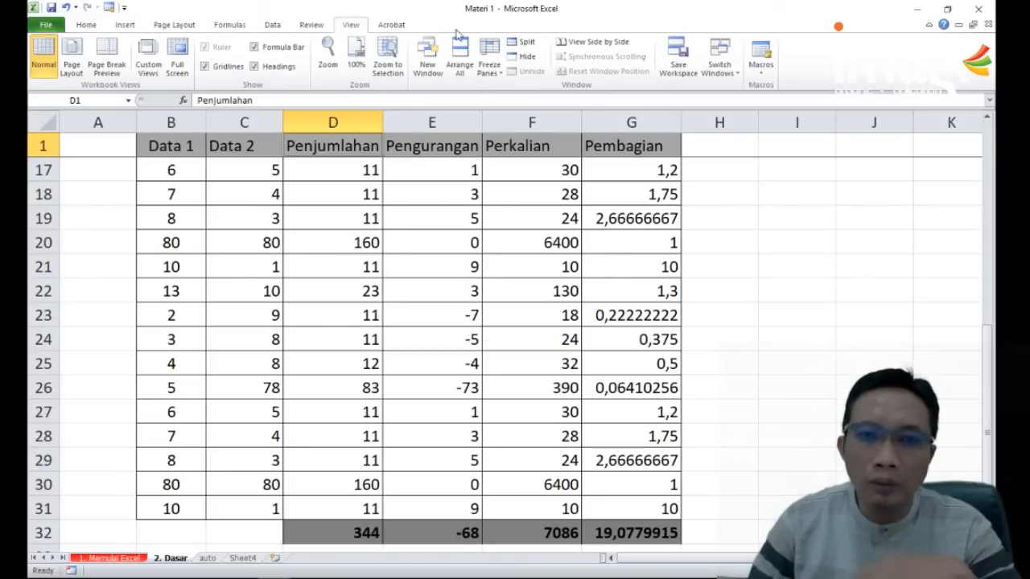
pyautogui.click(489, 64)
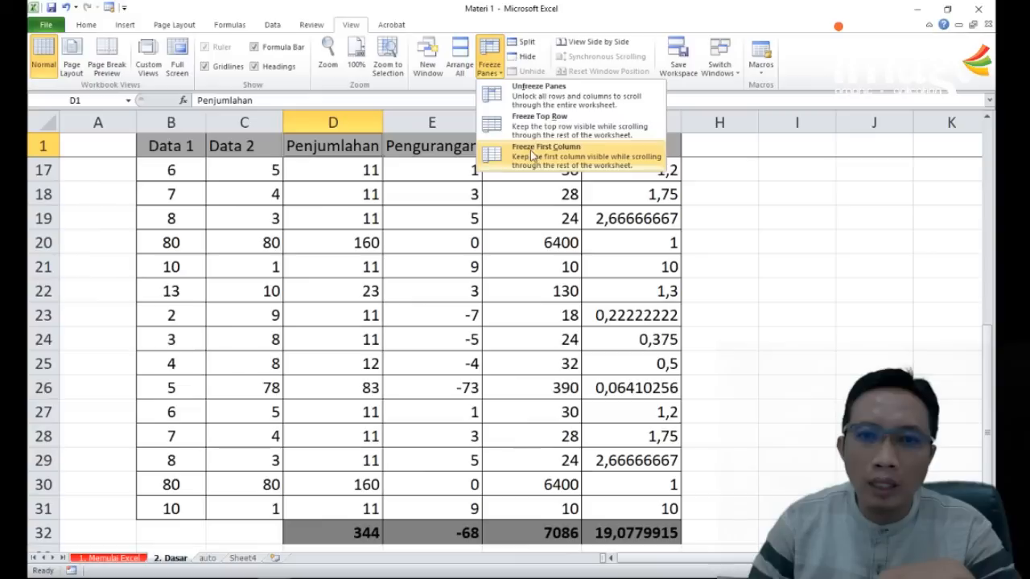
pyautogui.click(535, 95)
# Step: Examine the long table without a frozen header, checking whether columns can still be identified in the lower rows
pyautogui.click(725, 225)
pyautogui.scroll(-14, 393, 294)
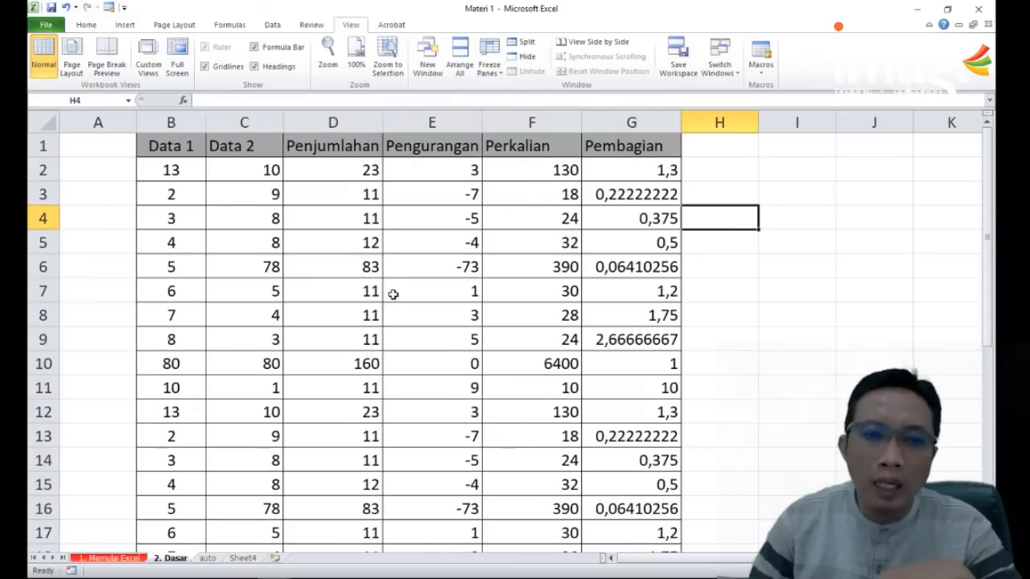
pyautogui.scroll(7, 493, 332)
pyautogui.scroll(7, 495, 330)
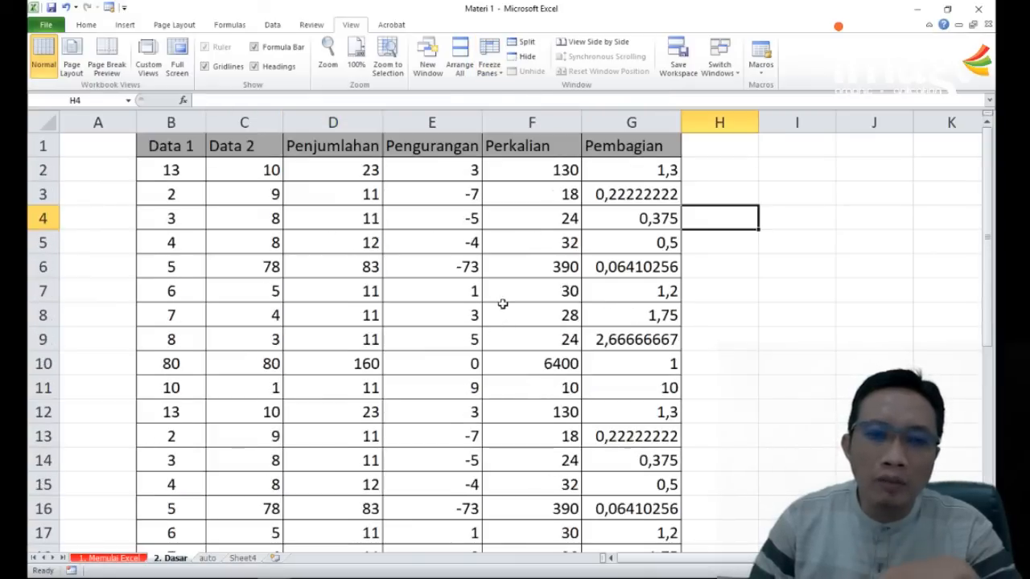
pyautogui.scroll(-14, 494, 309)
pyautogui.scroll(8, 499, 310)
pyautogui.scroll(6, 500, 311)
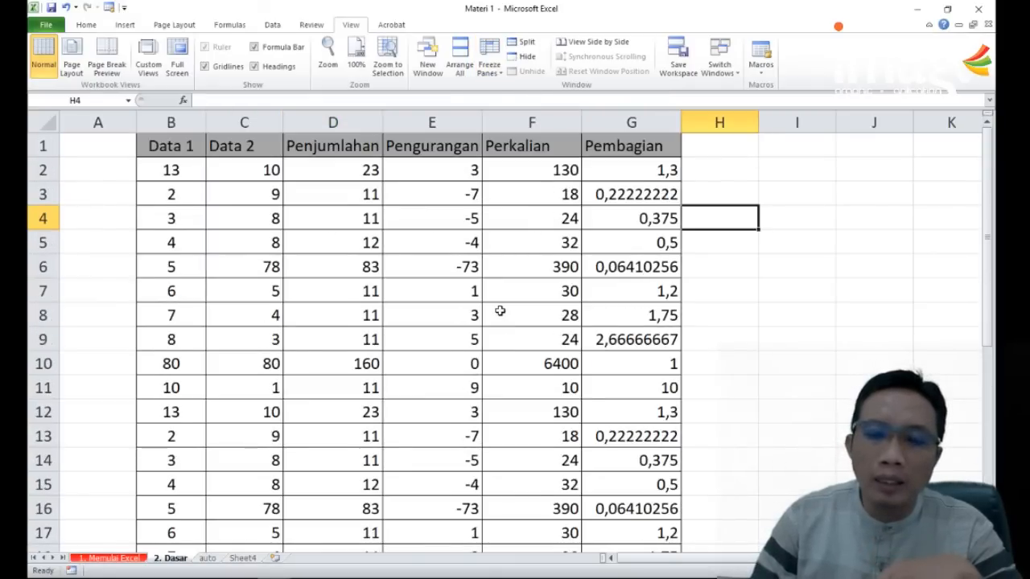
pyautogui.scroll(-18, 515, 320)
pyautogui.scroll(15, 437, 230)
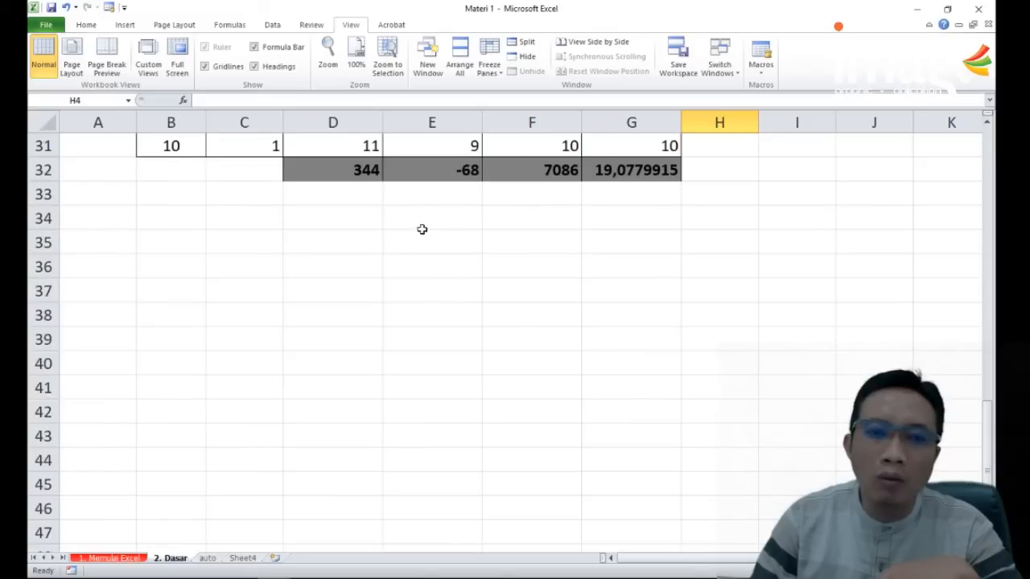
pyautogui.click(461, 193)
pyautogui.click(610, 194)
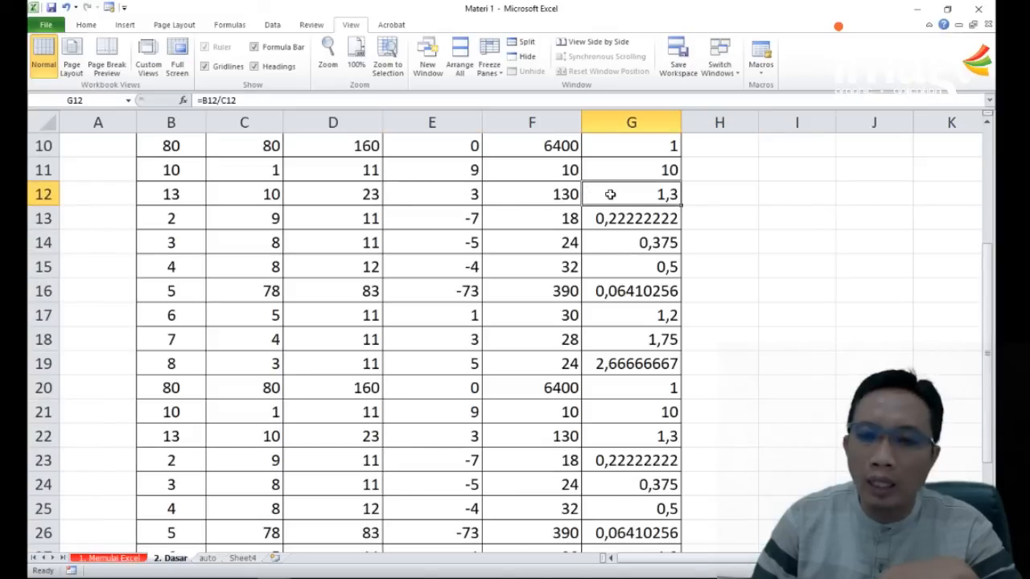
pyautogui.click(304, 212)
pyautogui.click(245, 208)
pyautogui.scroll(3, 380, 308)
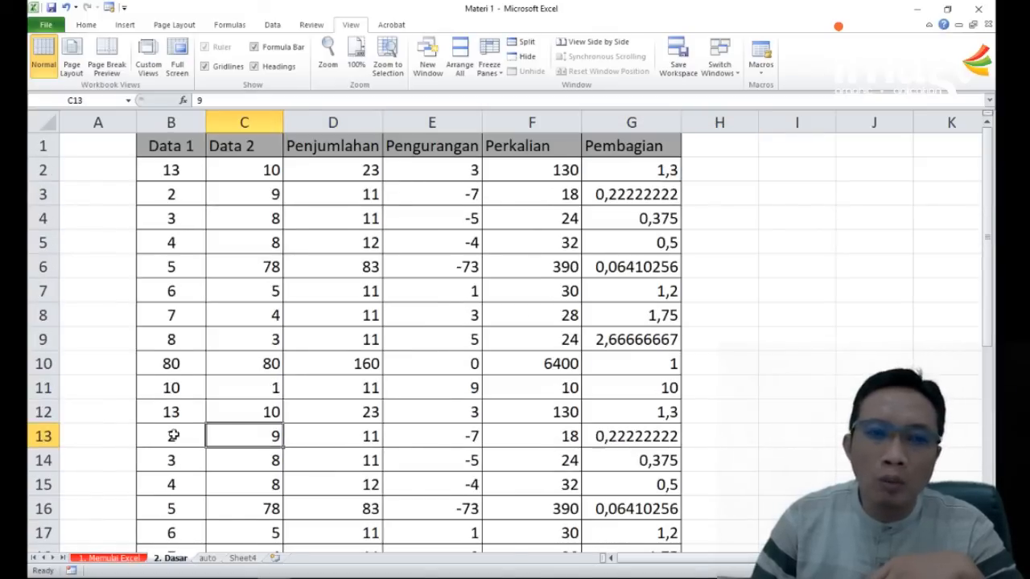
# Step: Freeze the top row containing the column headings and check it against the end of the table
pyautogui.click(37, 169)
pyautogui.click(37, 146)
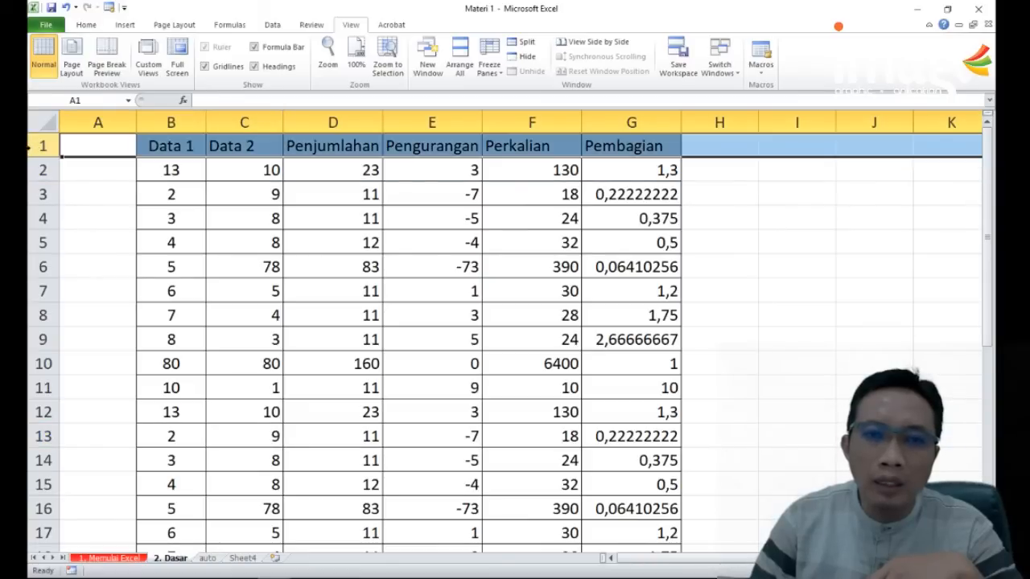
pyautogui.click(489, 65)
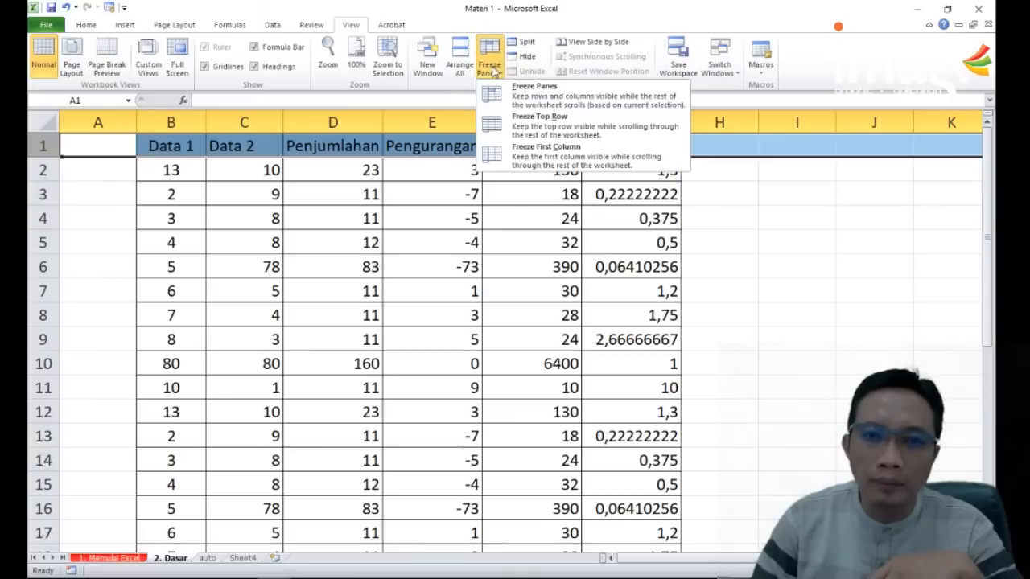
pyautogui.click(535, 119)
pyautogui.scroll(-9, 459, 227)
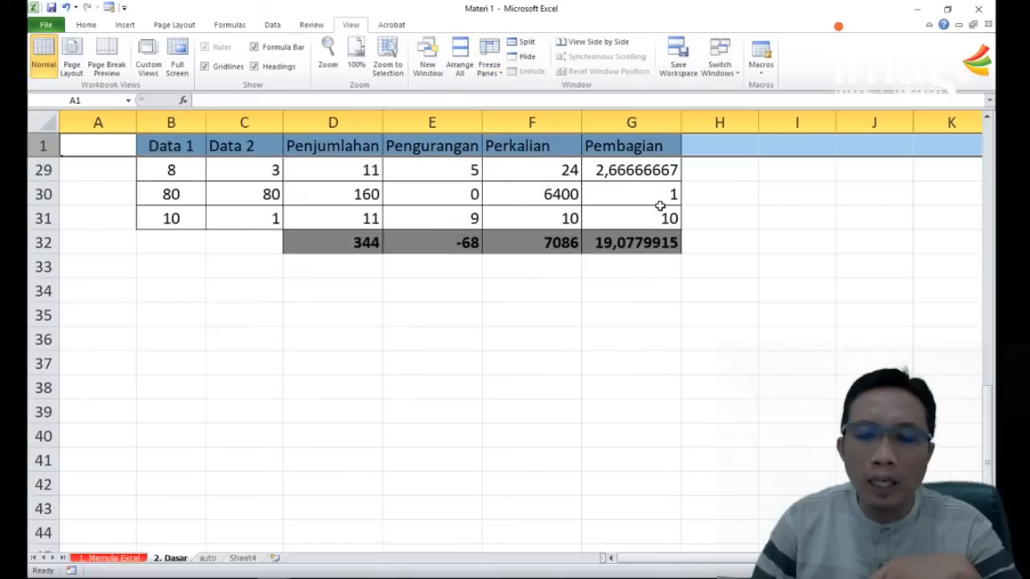
# Step: Check the frozen header row against the table's totals row, and unfreeze the worksheet's panes
pyautogui.click(714, 187)
pyautogui.scroll(9, 456, 204)
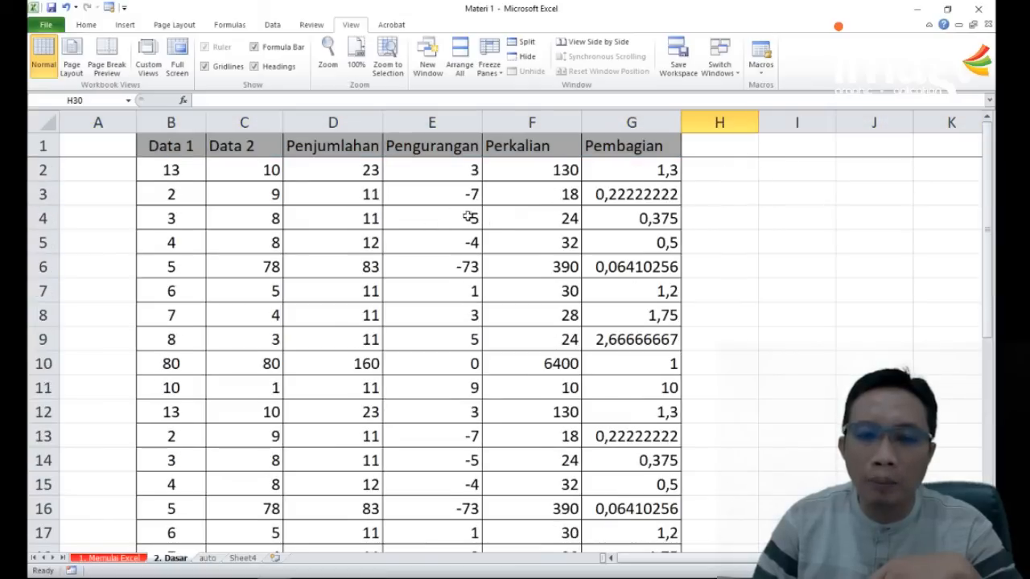
pyautogui.scroll(-10, 250, 211)
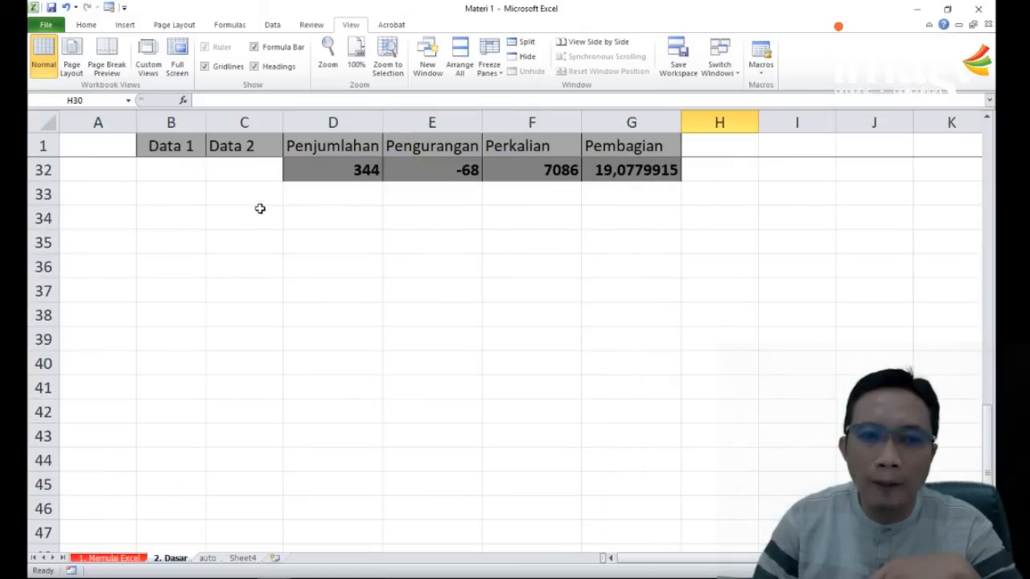
pyautogui.scroll(9, 260, 207)
pyautogui.click(498, 66)
pyautogui.click(547, 87)
pyautogui.click(603, 172)
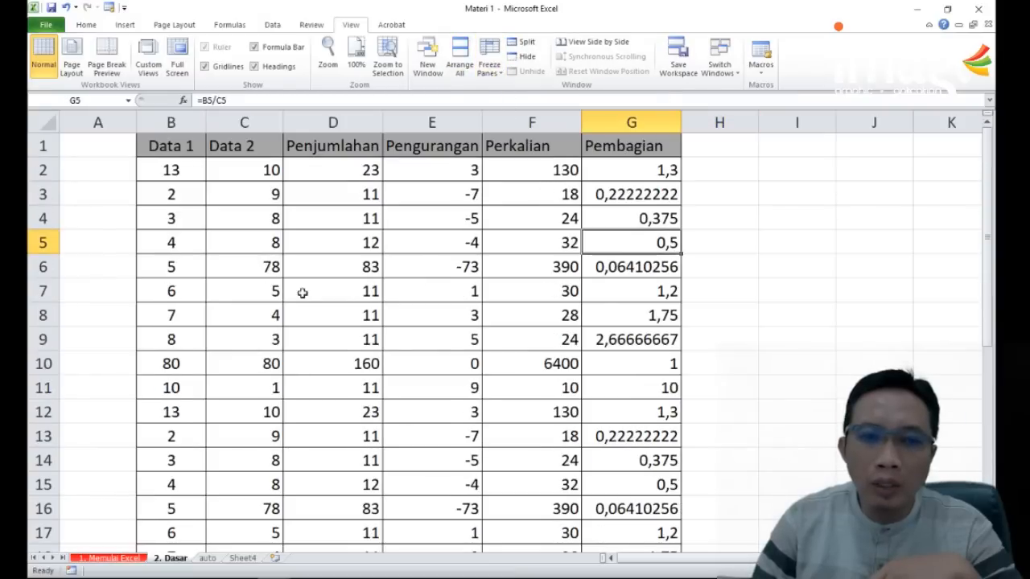
# Step: Freeze the panes at cell B8 so that rows 1 to 7 and column A stay in view
pyautogui.click(186, 318)
pyautogui.click(499, 72)
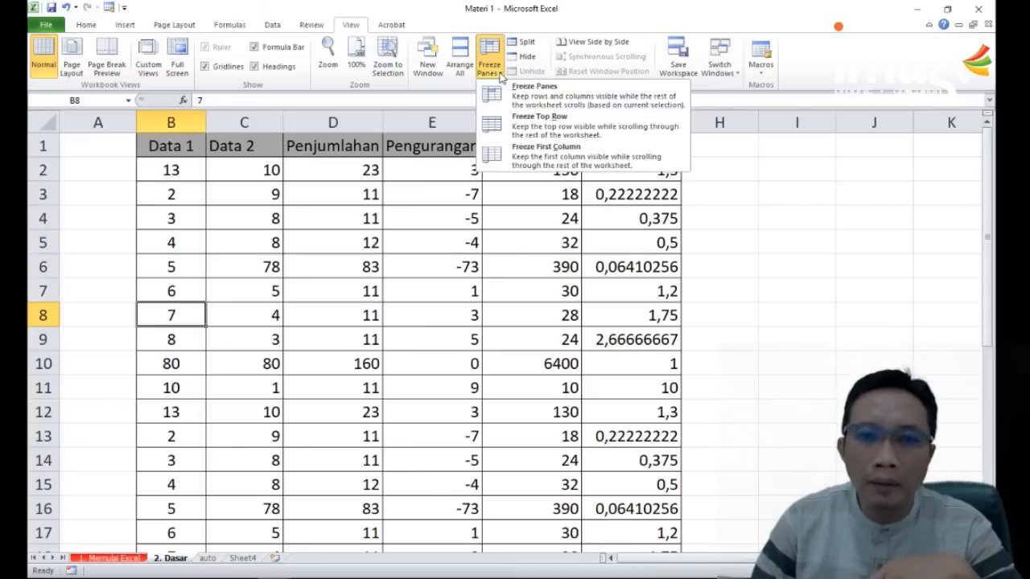
pyautogui.click(534, 88)
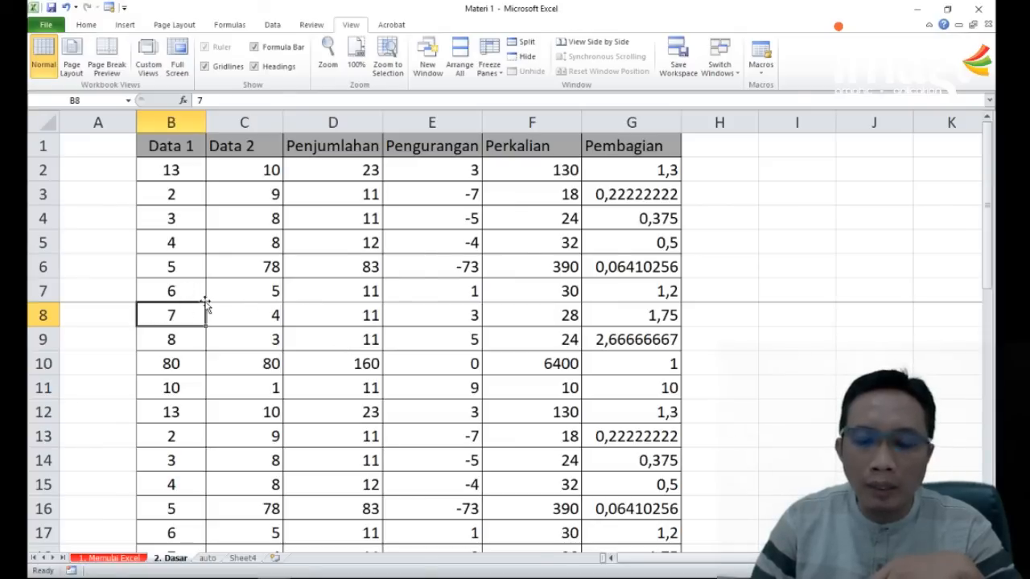
# Step: Examine how the frozen rows 1 to 7 behave while moving through the table to its totals row and back
pyautogui.scroll(-8, 209, 301)
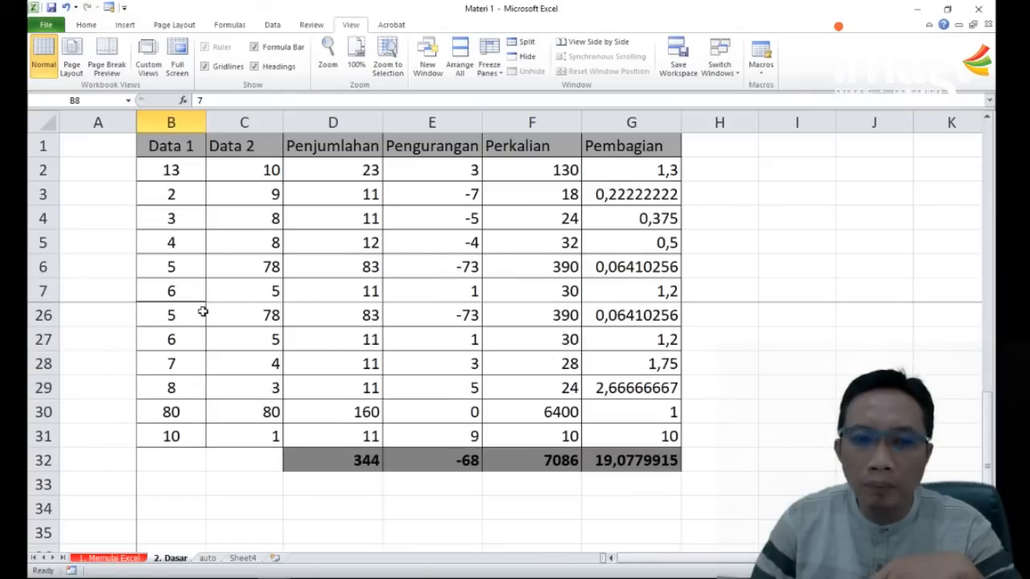
pyautogui.scroll(-1, 202, 312)
pyautogui.scroll(5, 211, 301)
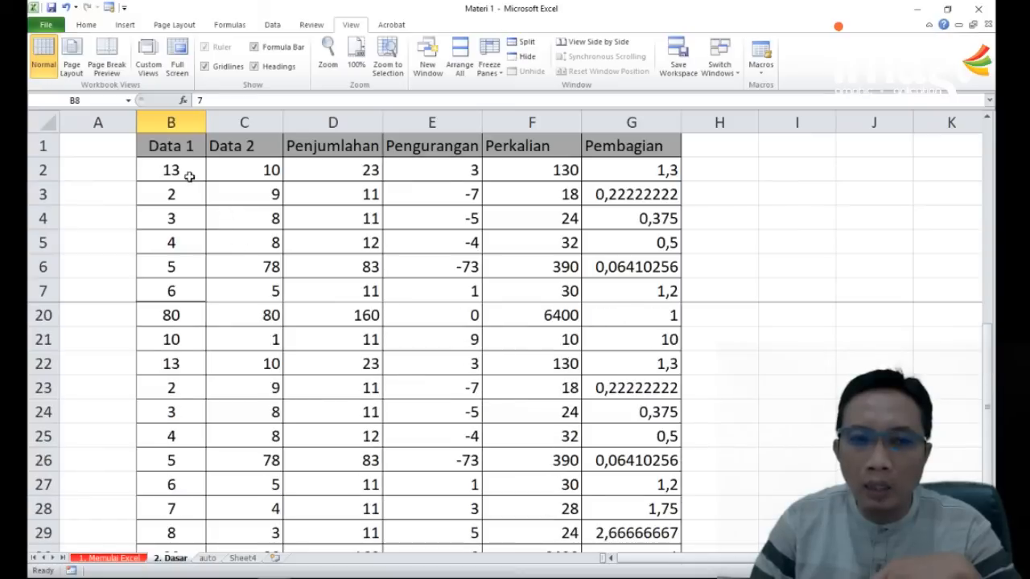
pyautogui.scroll(3, 184, 220)
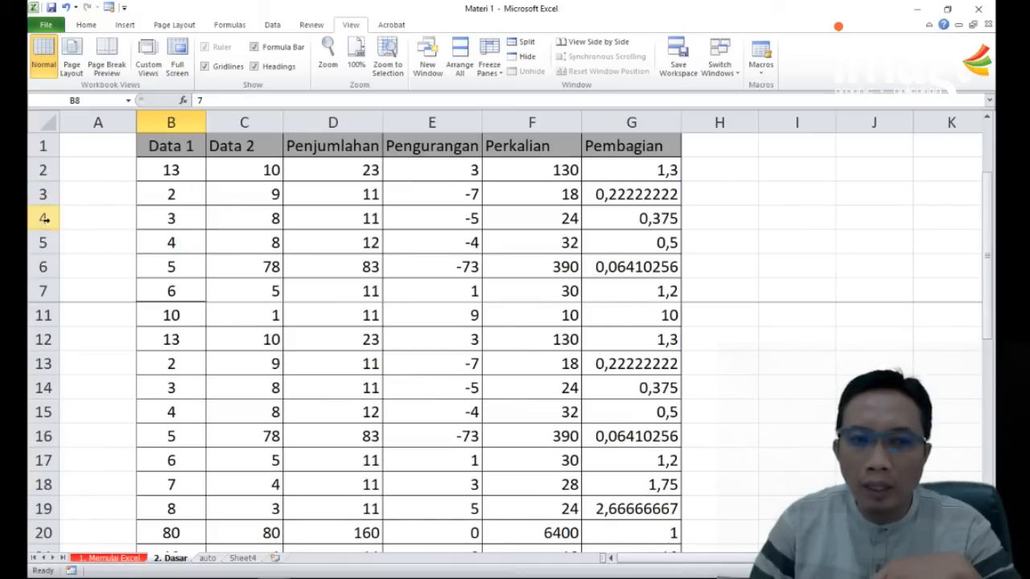
pyautogui.scroll(-6, 254, 296)
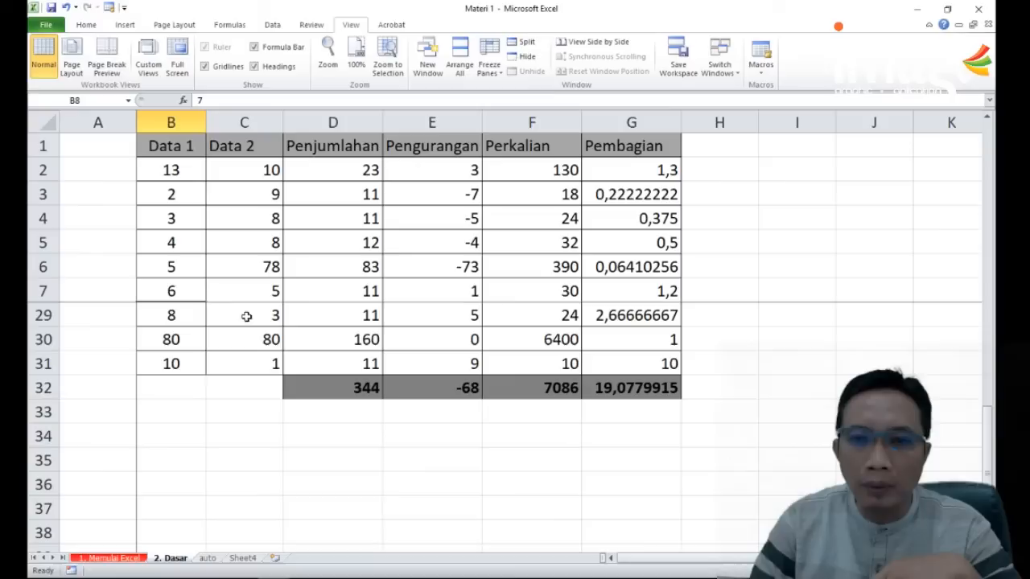
pyautogui.scroll(7, 444, 312)
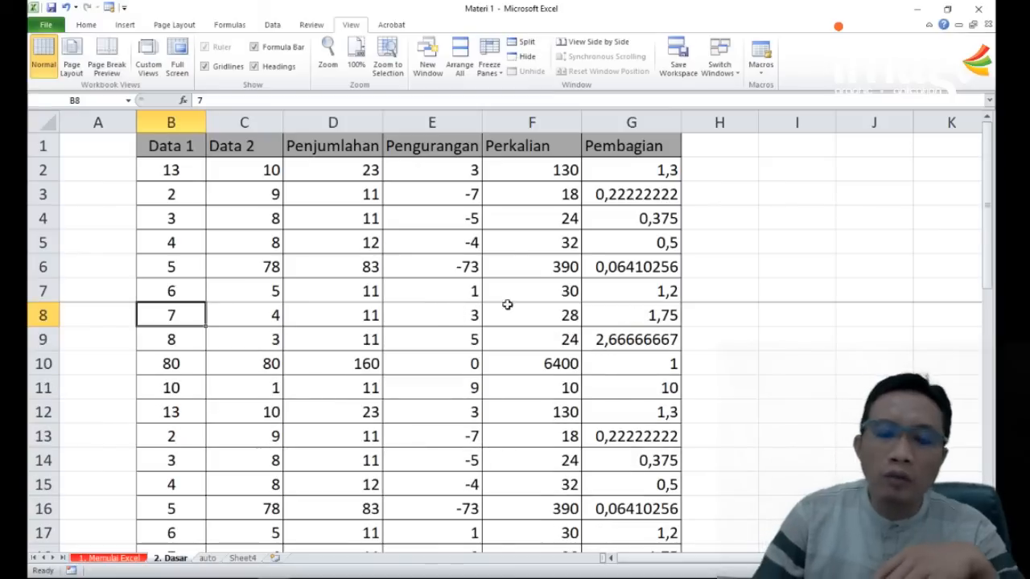
pyautogui.scroll(-7, 599, 234)
pyautogui.scroll(4, 601, 226)
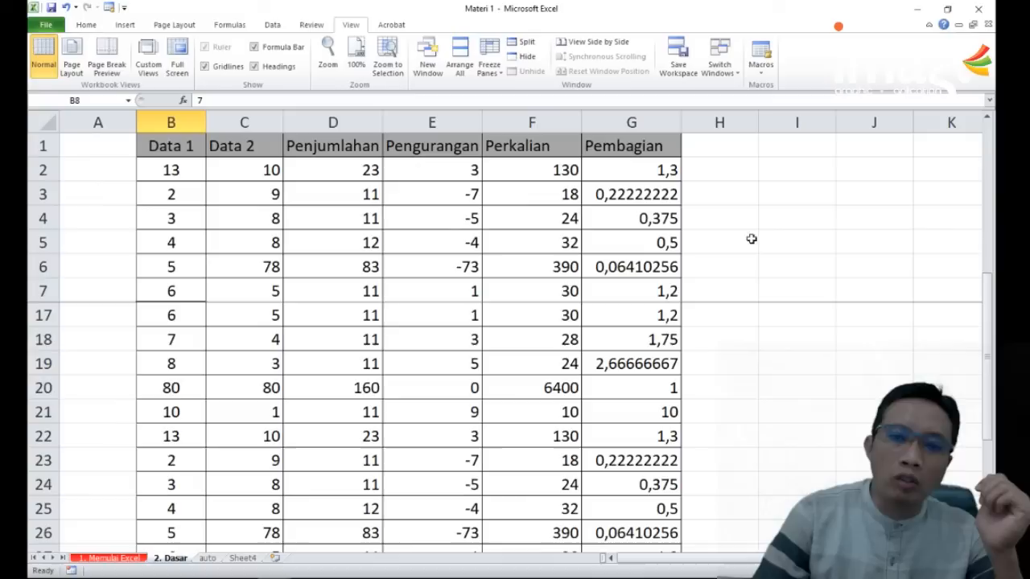
pyautogui.scroll(3, 732, 310)
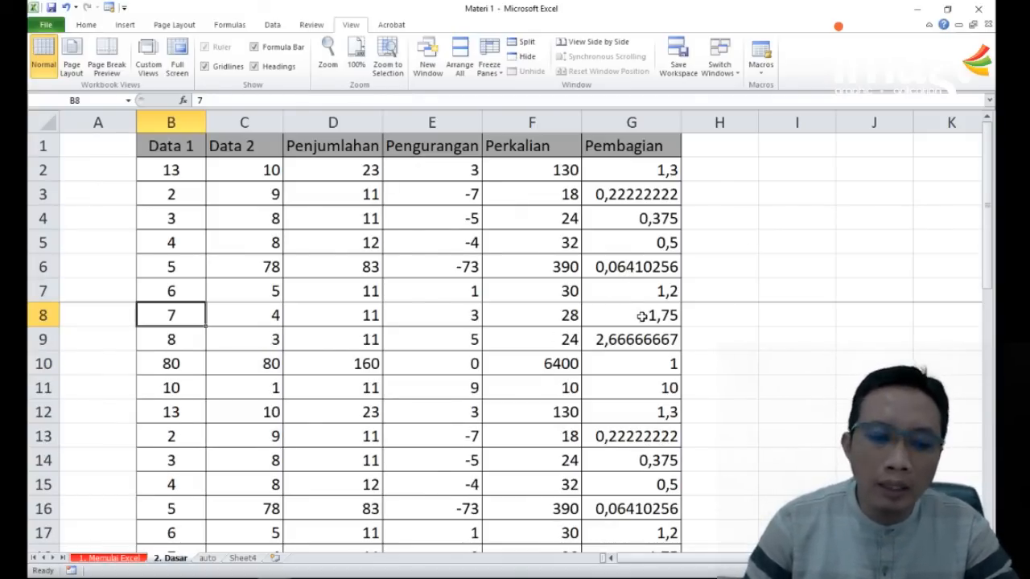
# Step: Zoom out on the table and try setting the print area with only cell F13 selected
pyautogui.scroll(-6, 639, 316)
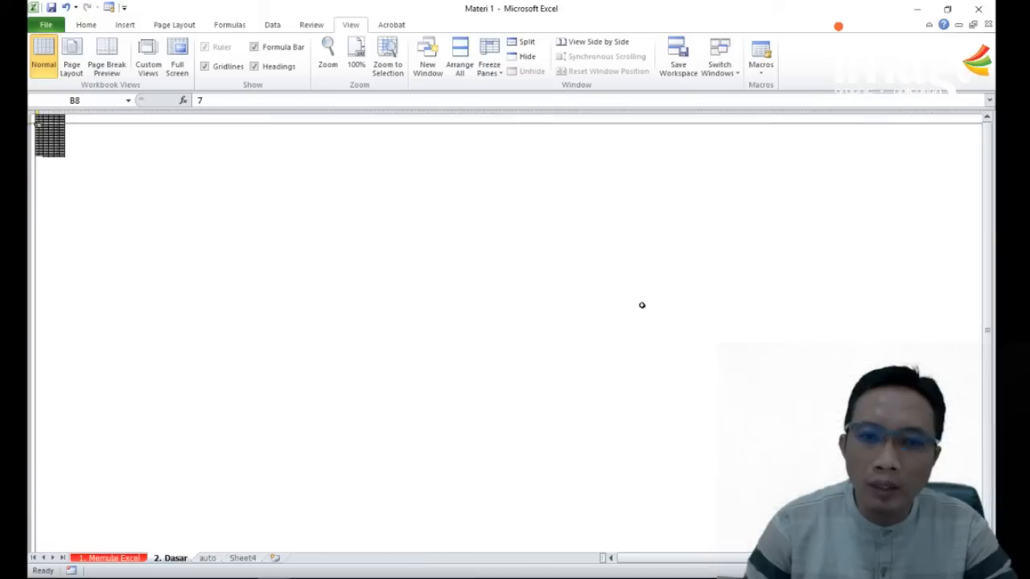
pyautogui.scroll(6, 642, 306)
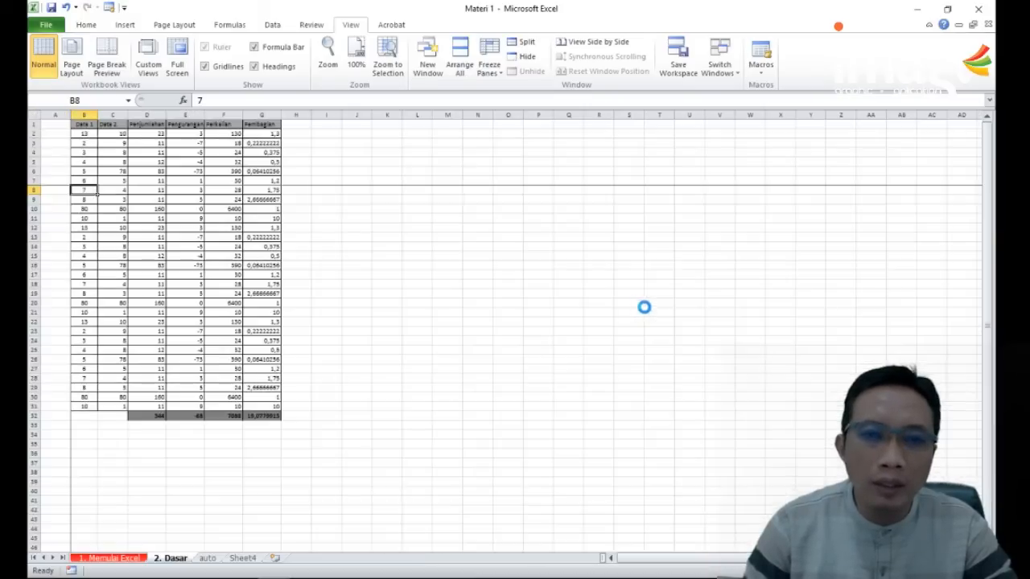
pyautogui.scroll(-3, 567, 298)
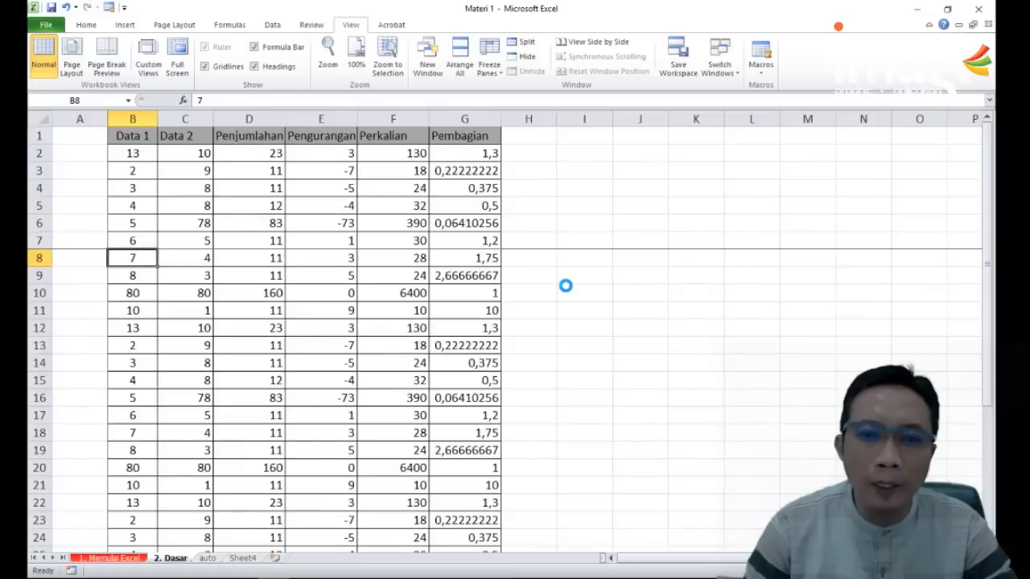
pyautogui.click(354, 316)
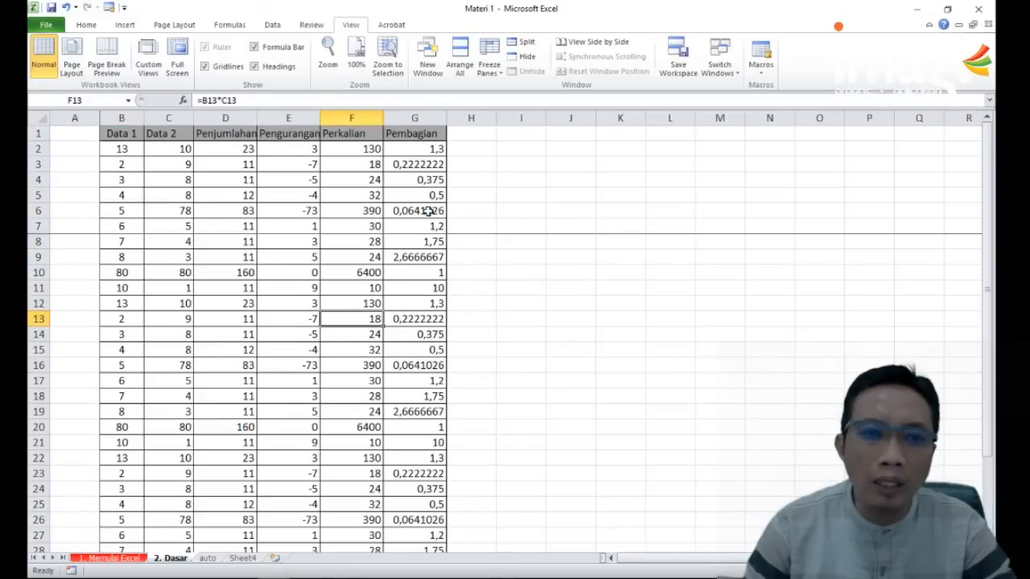
pyautogui.click(188, 26)
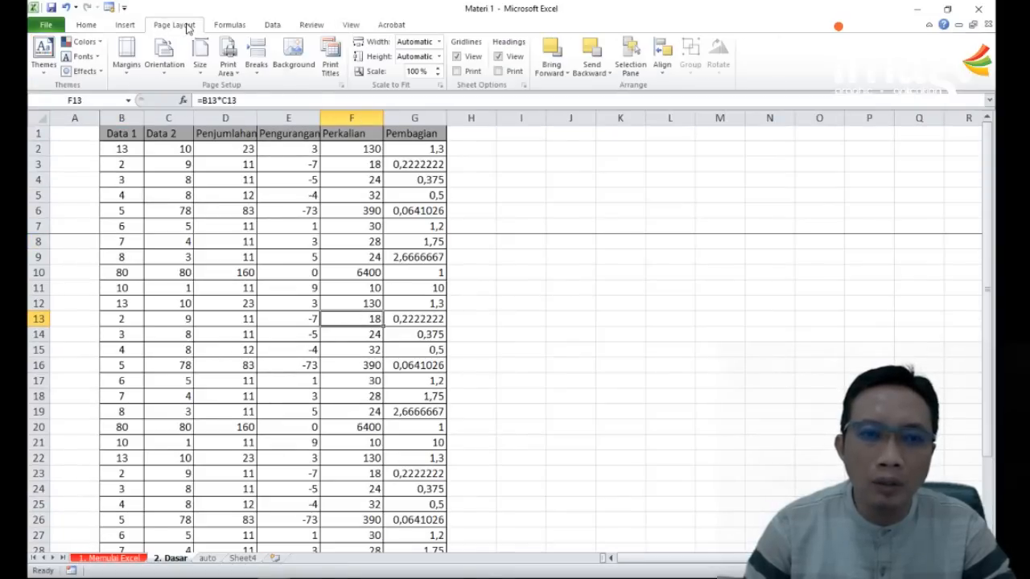
pyautogui.click(226, 71)
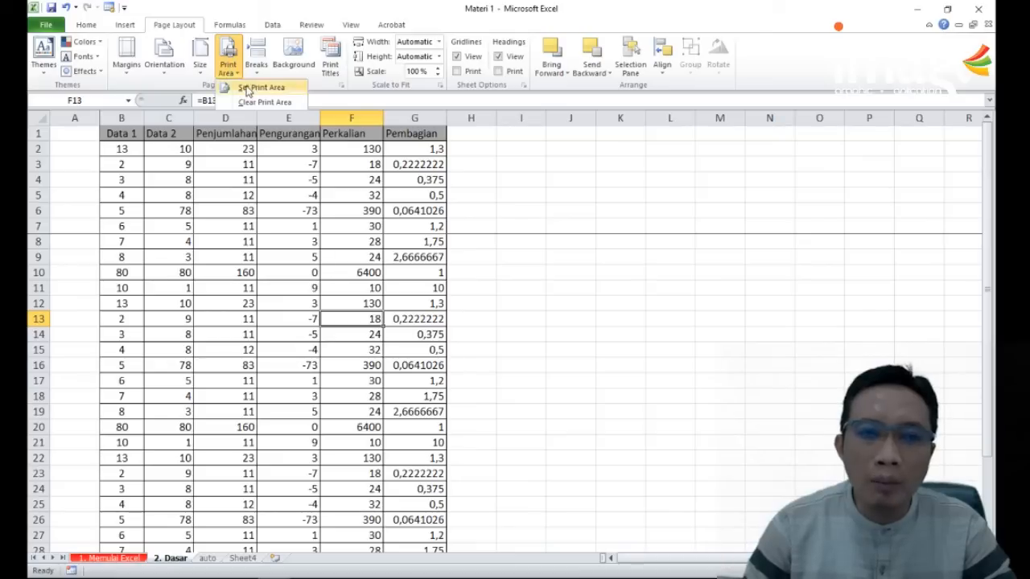
pyautogui.click(249, 87)
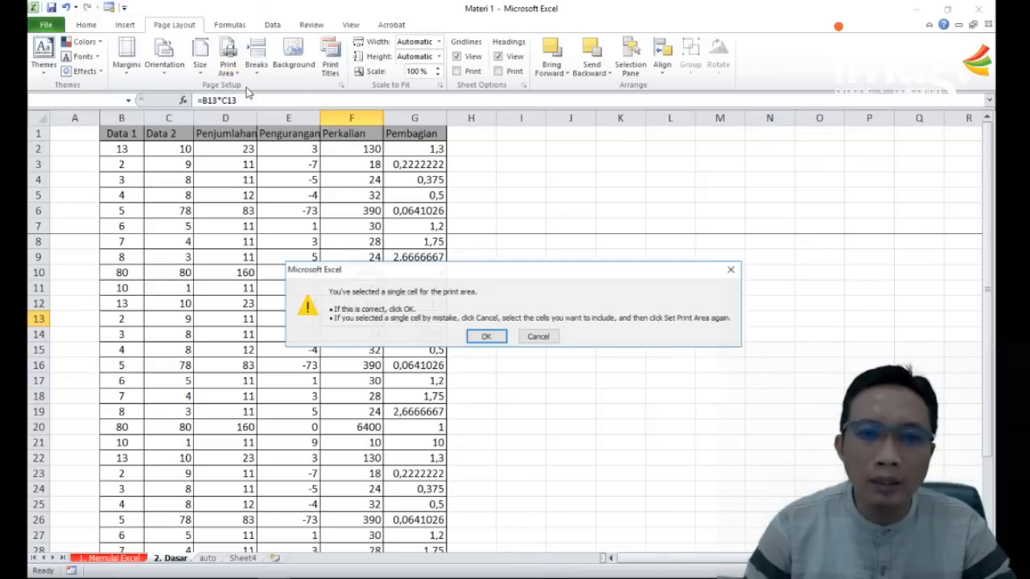
pyautogui.click(487, 335)
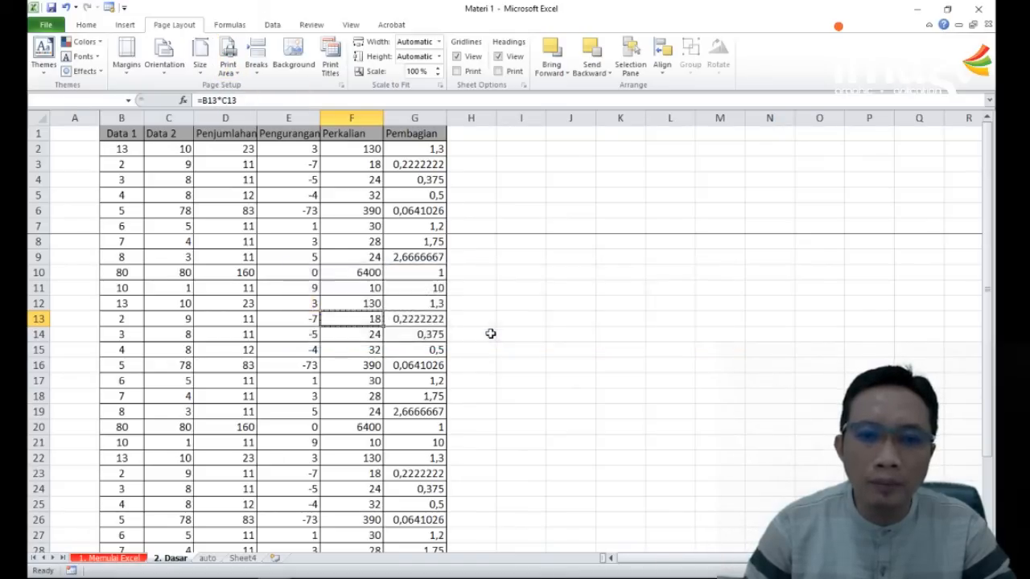
pyautogui.scroll(-3, 462, 327)
pyautogui.scroll(3, 461, 326)
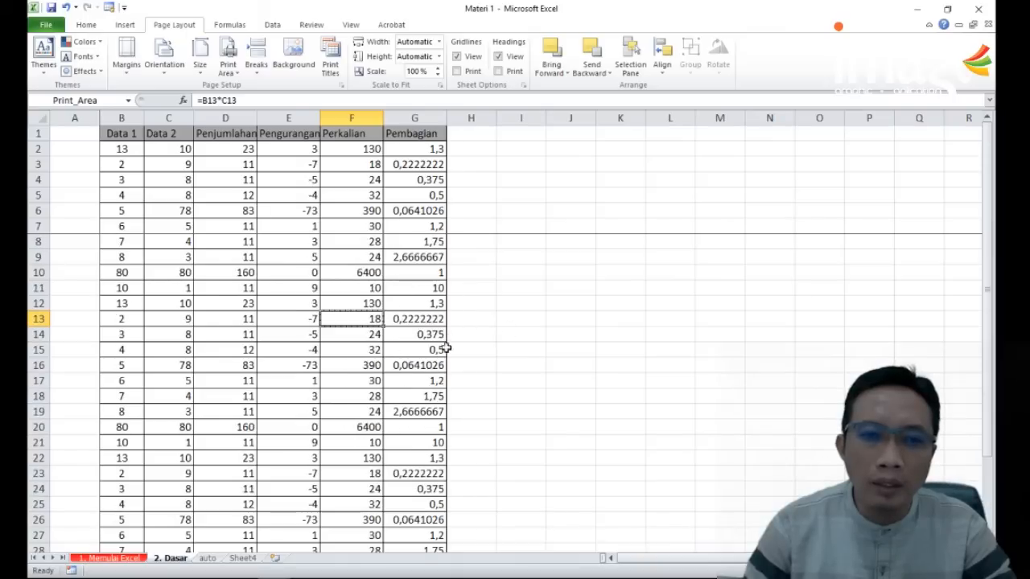
# Step: Set the print area to the range B1:G7 and check it in the print preview
pyautogui.moveTo(107, 133); pyautogui.dragTo(431, 228)
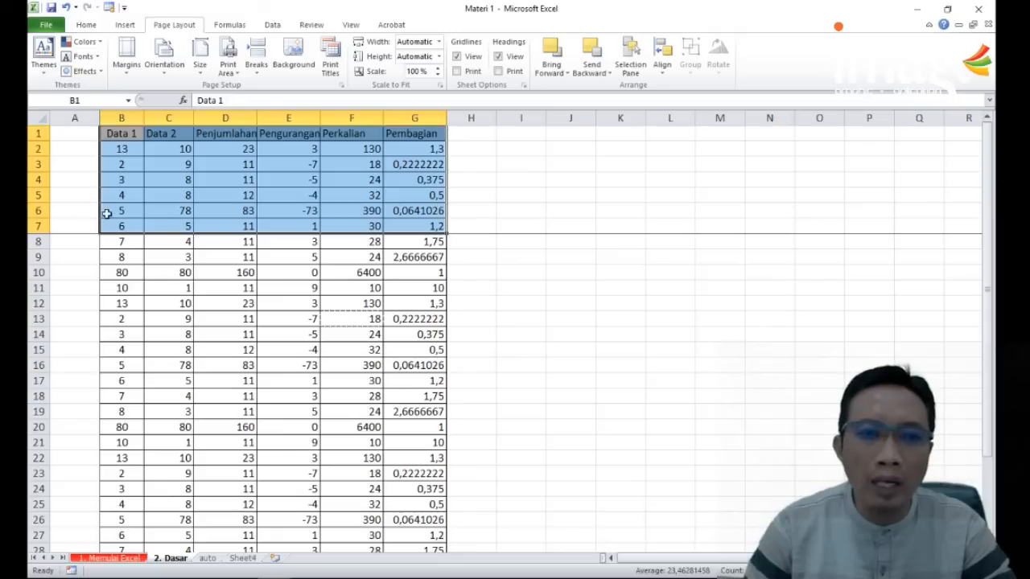
pyautogui.click(228, 68)
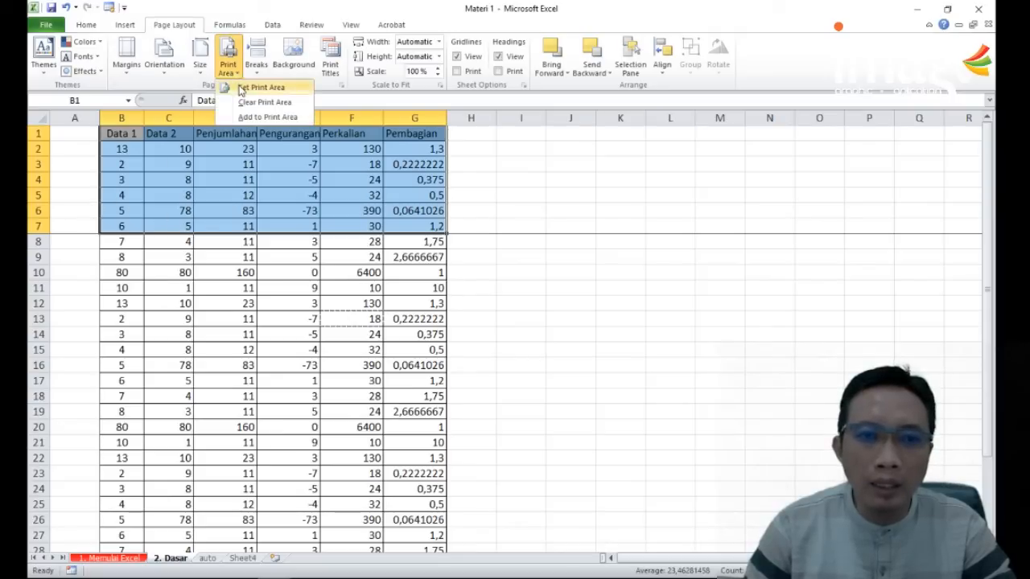
pyautogui.click(259, 87)
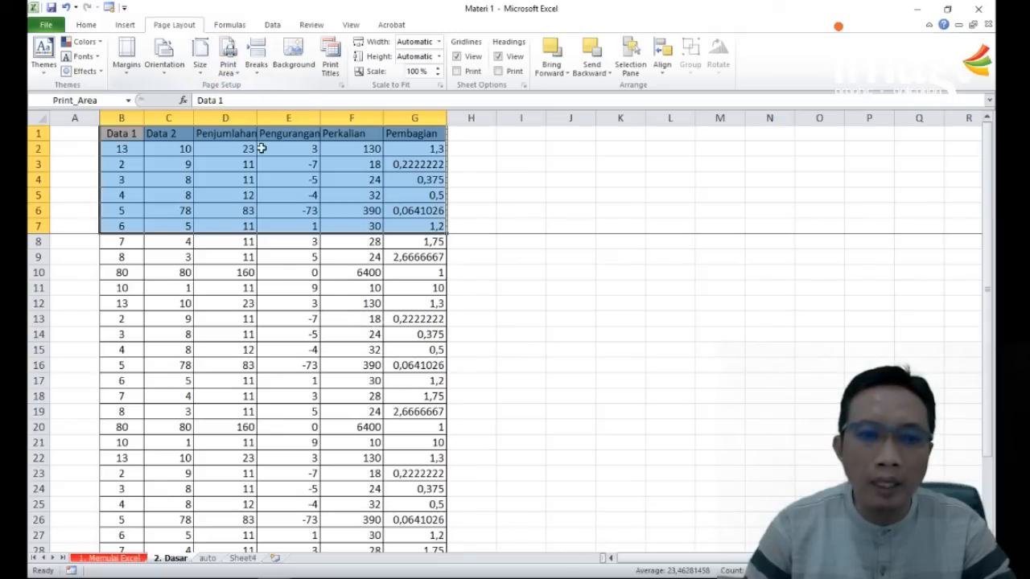
pyautogui.click(46, 24)
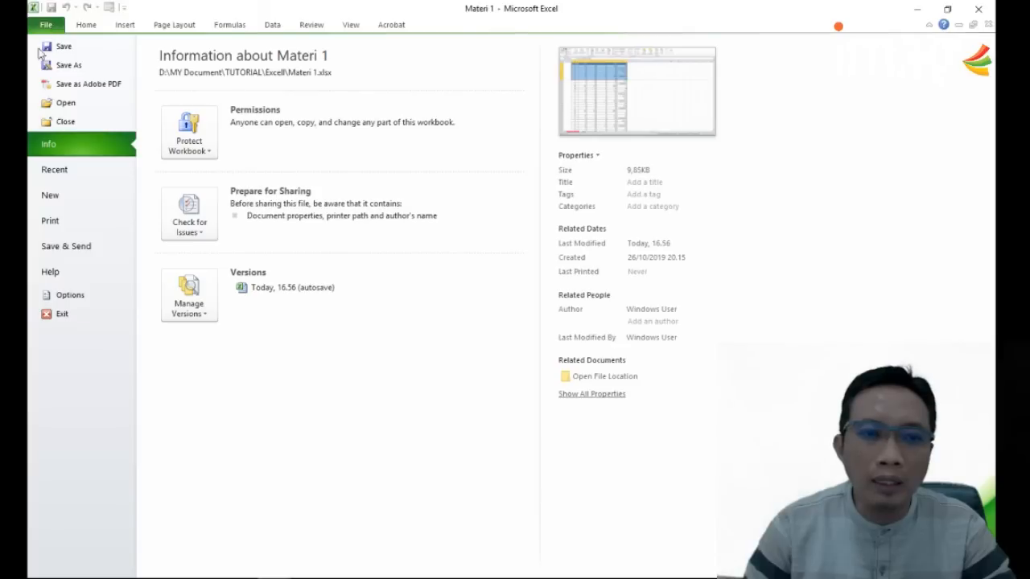
pyautogui.click(59, 221)
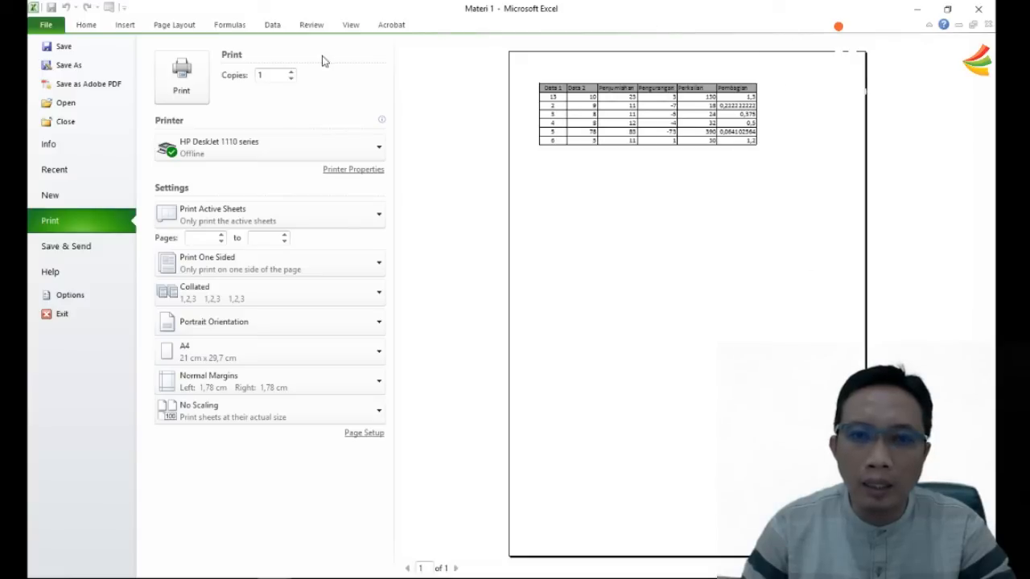
pyautogui.click(42, 30)
# Step: Set the print area to the range B1:G31 and check it in the print preview
pyautogui.click(337, 208)
pyautogui.moveTo(114, 134); pyautogui.dragTo(439, 504)
pyautogui.click(230, 71)
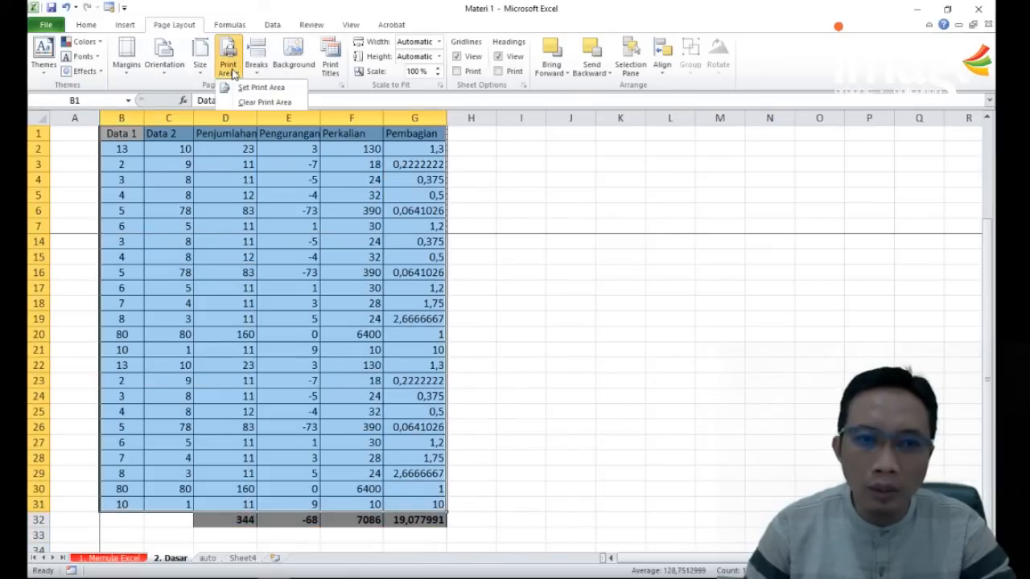
pyautogui.click(245, 88)
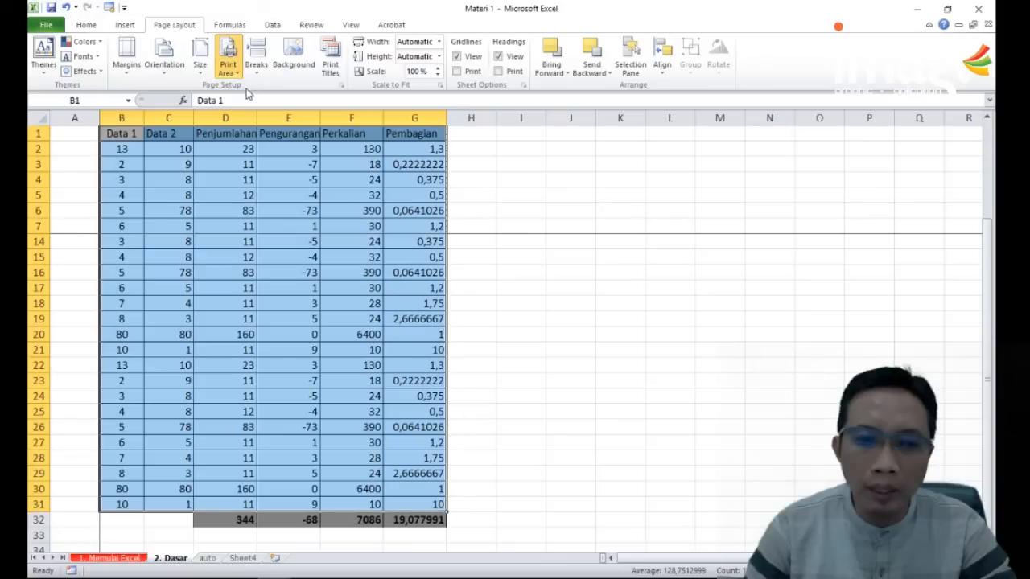
pyautogui.click(53, 25)
pyautogui.click(48, 222)
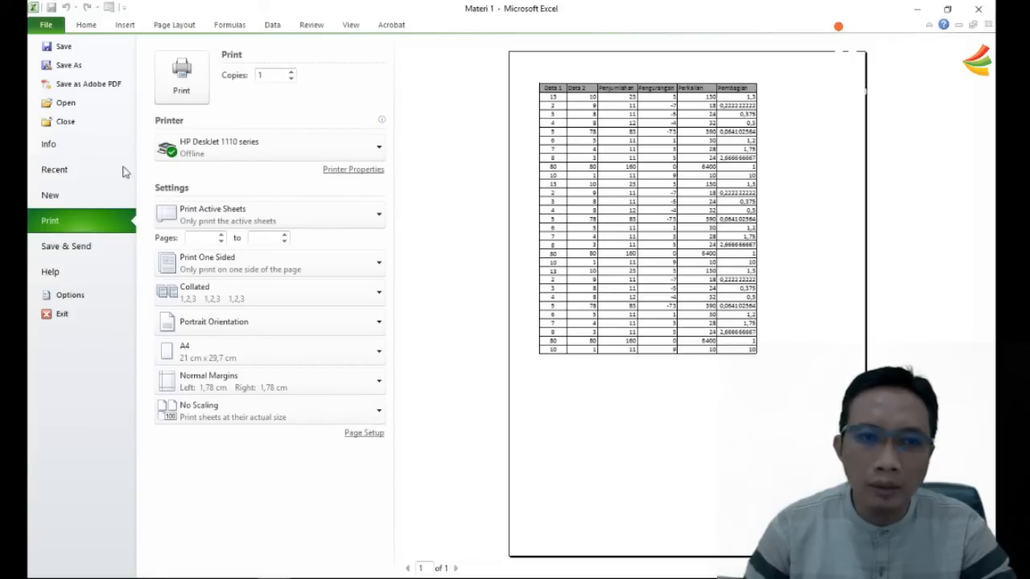
pyautogui.click(46, 27)
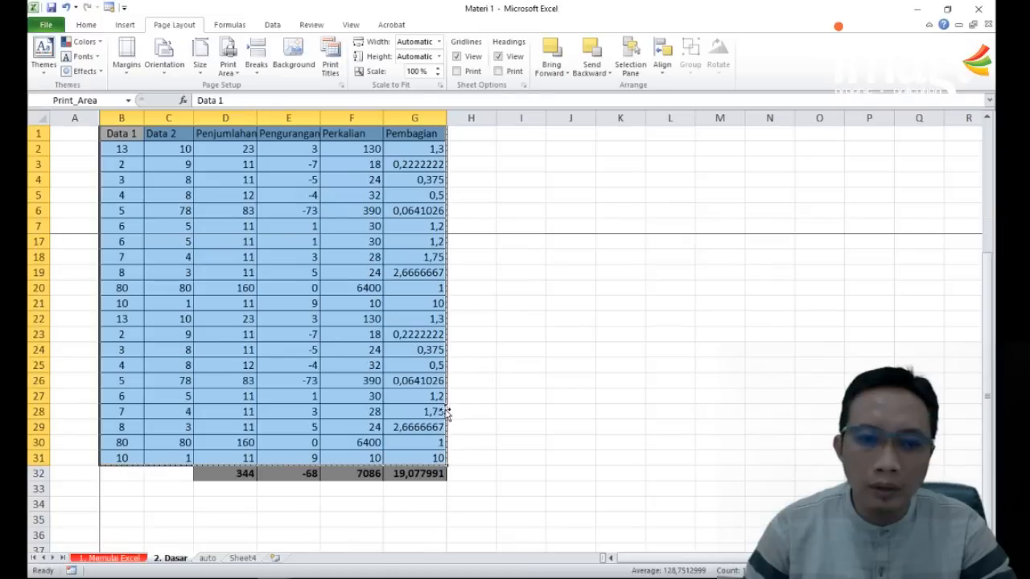
# Step: Add a signature block below the totals row, with "Tanda Tangan" in G35 and the signatory's full name in G38
pyautogui.click(483, 441)
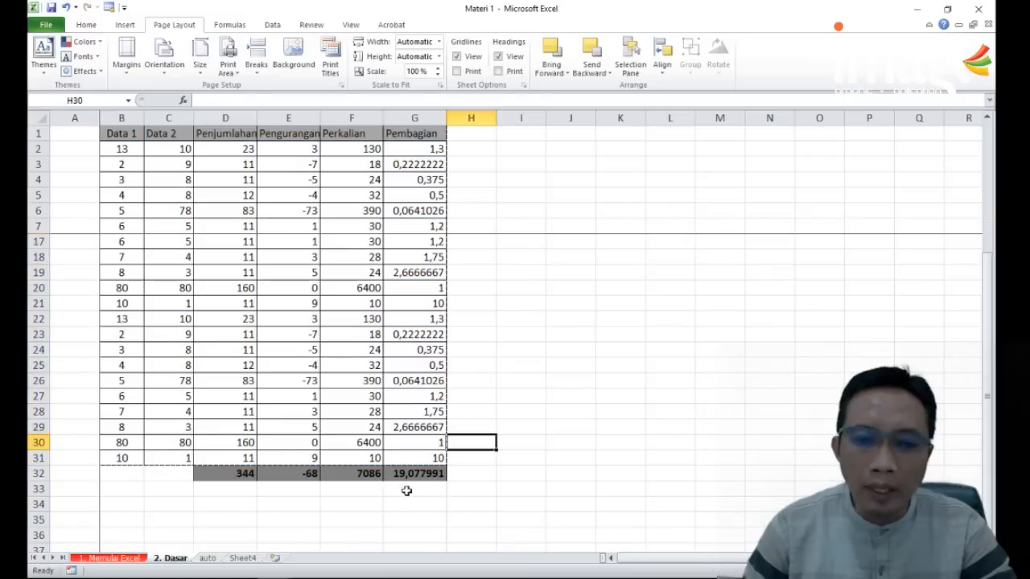
pyautogui.click(426, 503)
pyautogui.scroll(-3, 424, 489)
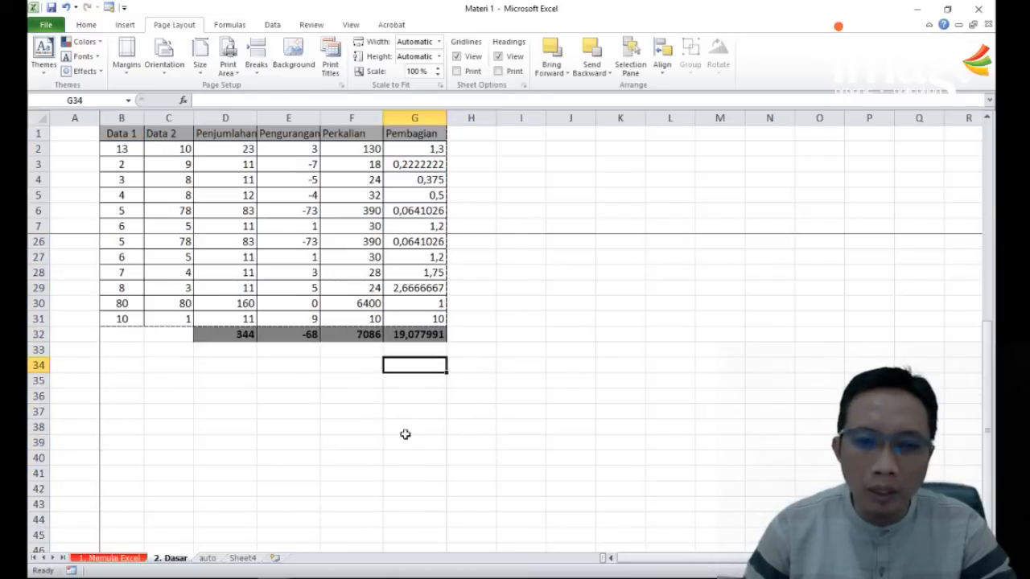
pyautogui.click(415, 378)
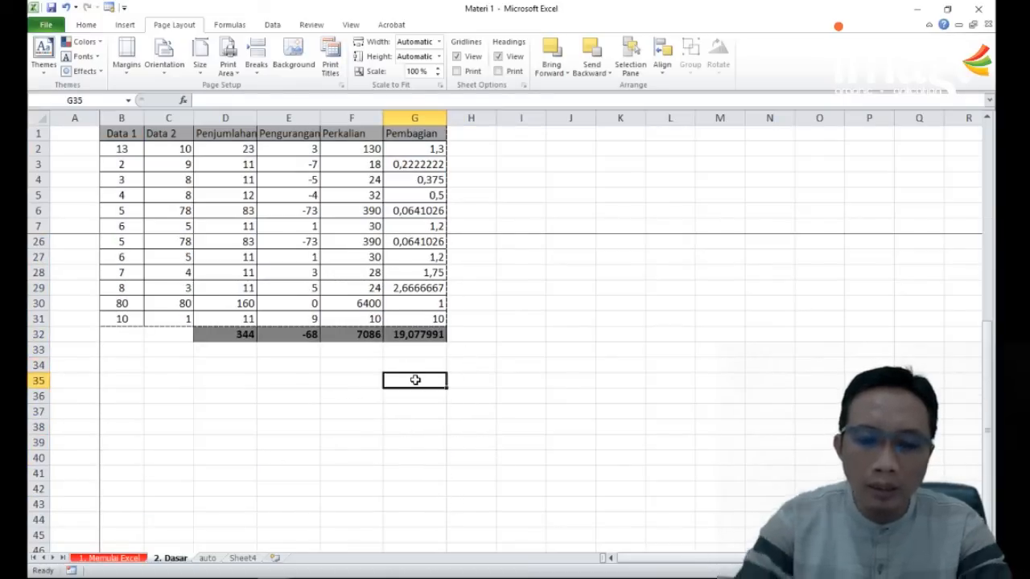
pyautogui.write('Tanda Tangan')
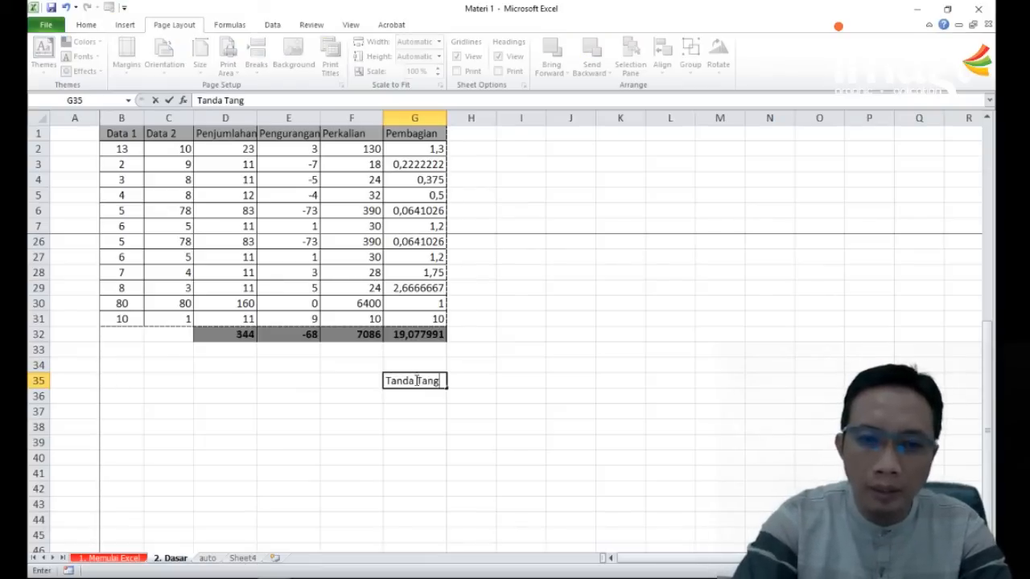
pyautogui.press('Return')
pyautogui.press('Return')
pyautogui.press('Return')
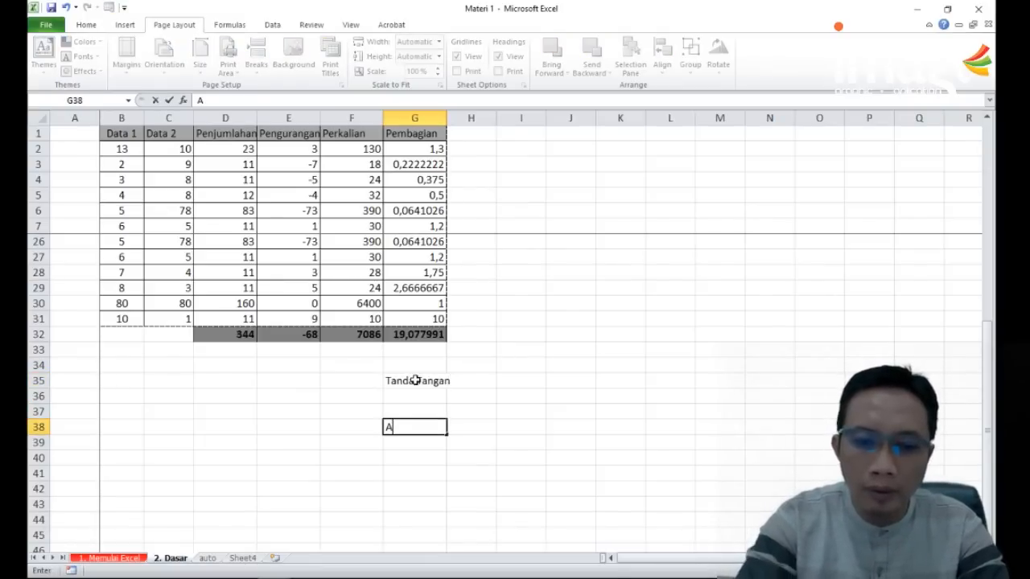
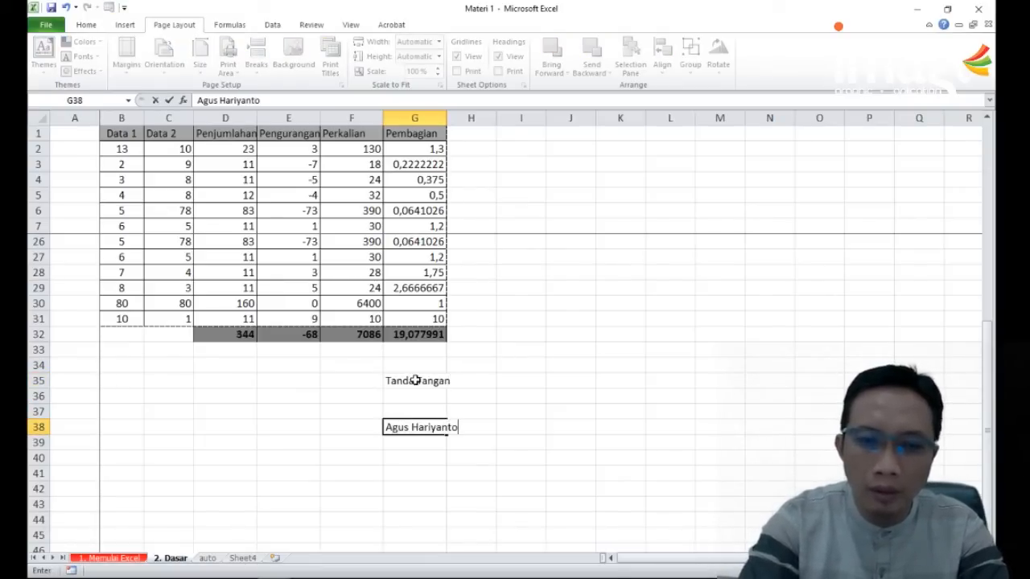
pyautogui.press('Return')
# Step: Move the signature block from G35:G38 to F35:F38
pyautogui.moveTo(415, 381); pyautogui.dragTo(415, 427)
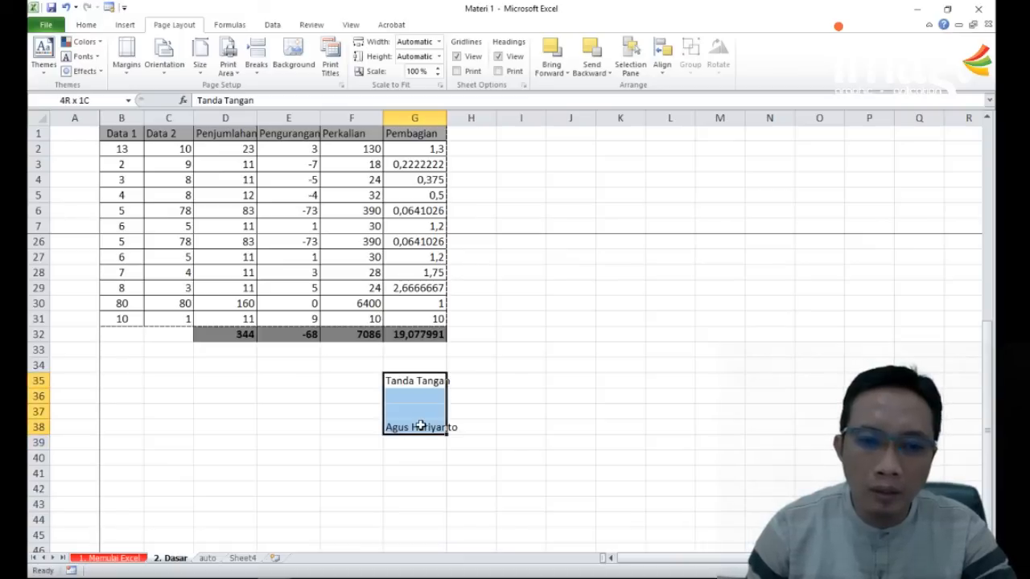
pyautogui.hotkey('ctrl', 'c')
pyautogui.click(350, 383)
pyautogui.hotkey('ctrl', 'v')
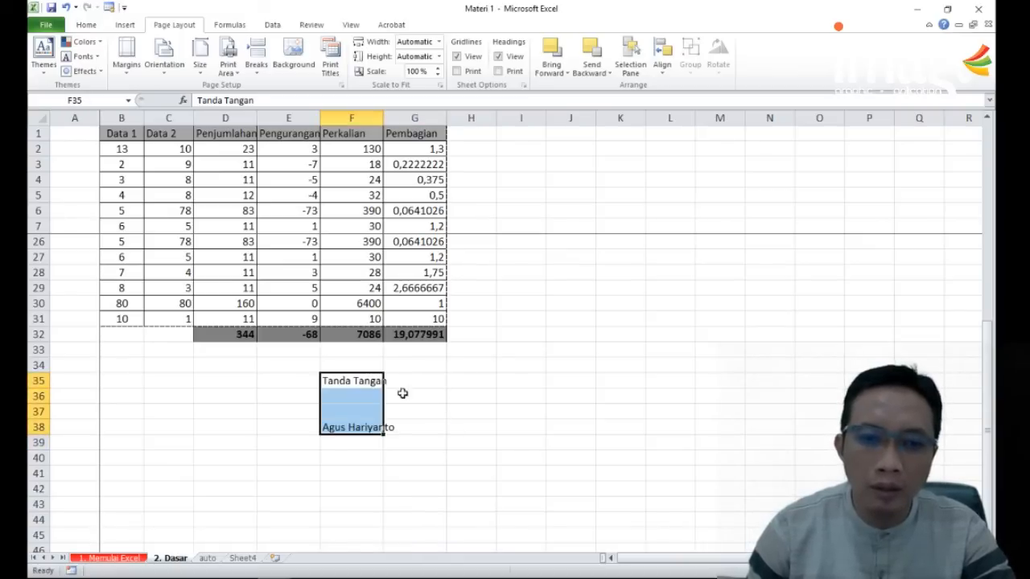
pyautogui.click(402, 394)
# Step: Check in the print preview whether the totals row and signature block fall within the current print area
pyautogui.click(48, 25)
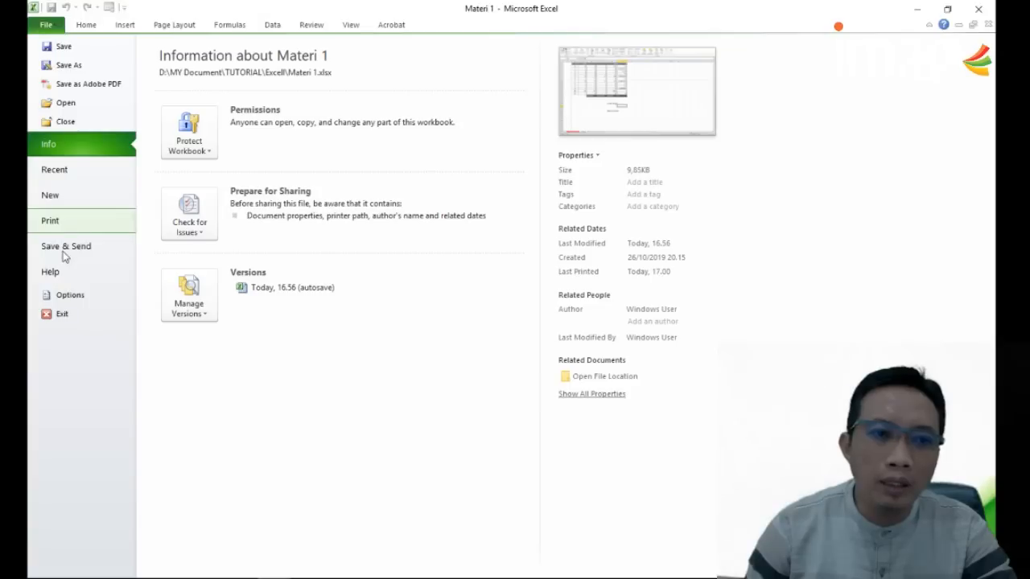
pyautogui.click(70, 225)
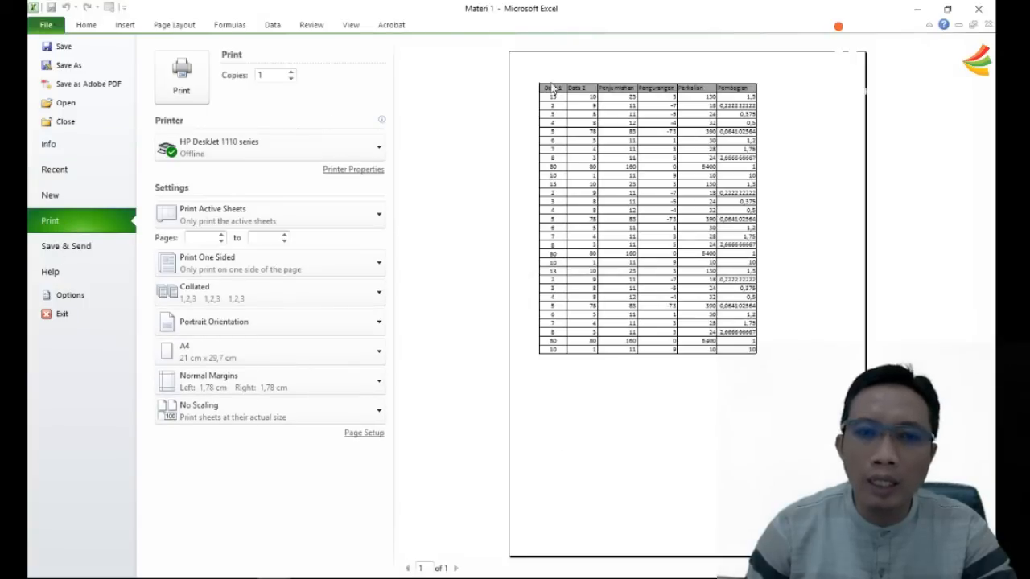
pyautogui.click(46, 25)
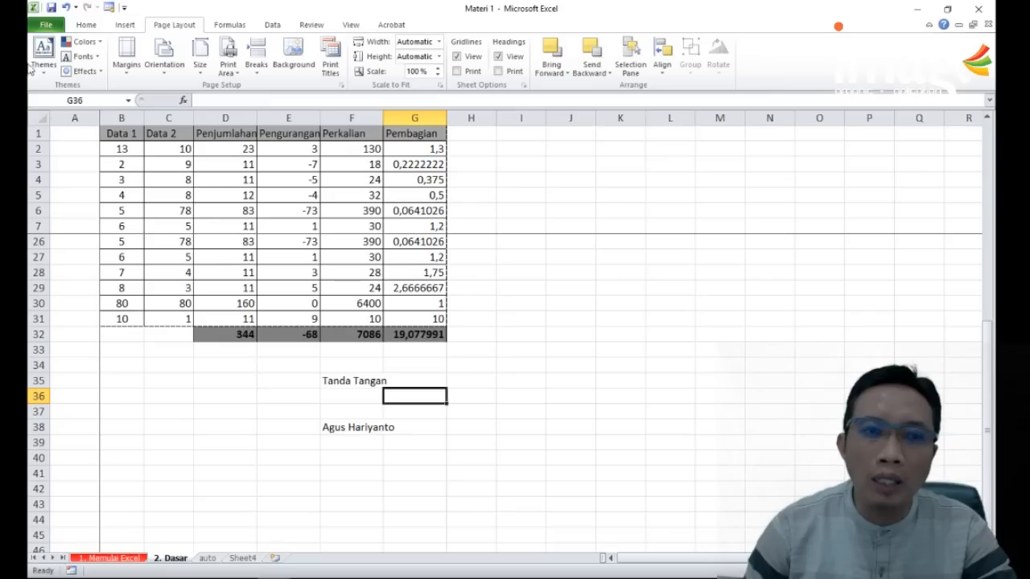
# Step: Set the print area to the range B1:G38 and check it in the print preview
pyautogui.moveTo(437, 427); pyautogui.dragTo(113, 139)
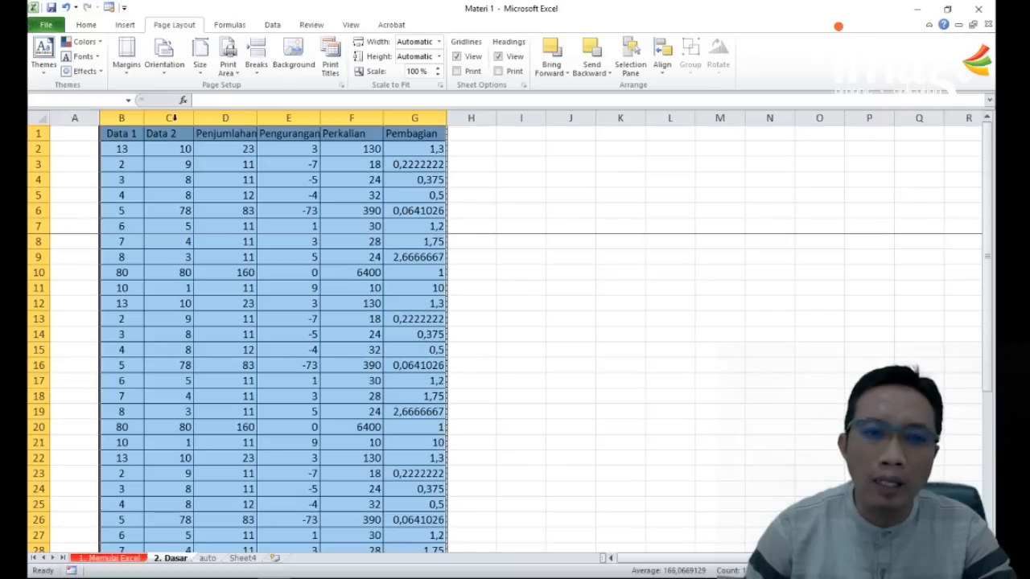
pyautogui.click(228, 64)
pyautogui.click(248, 85)
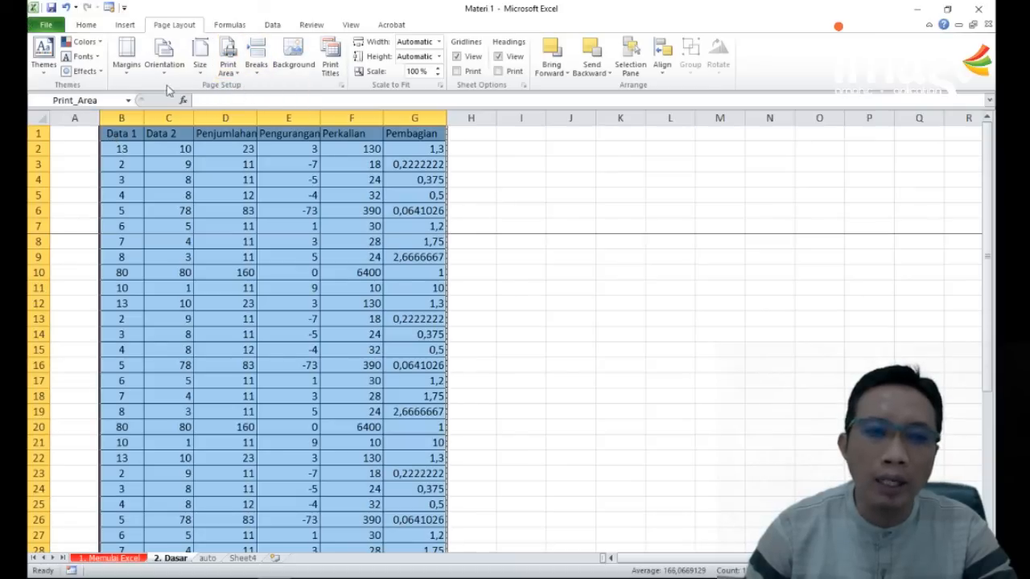
pyautogui.click(46, 26)
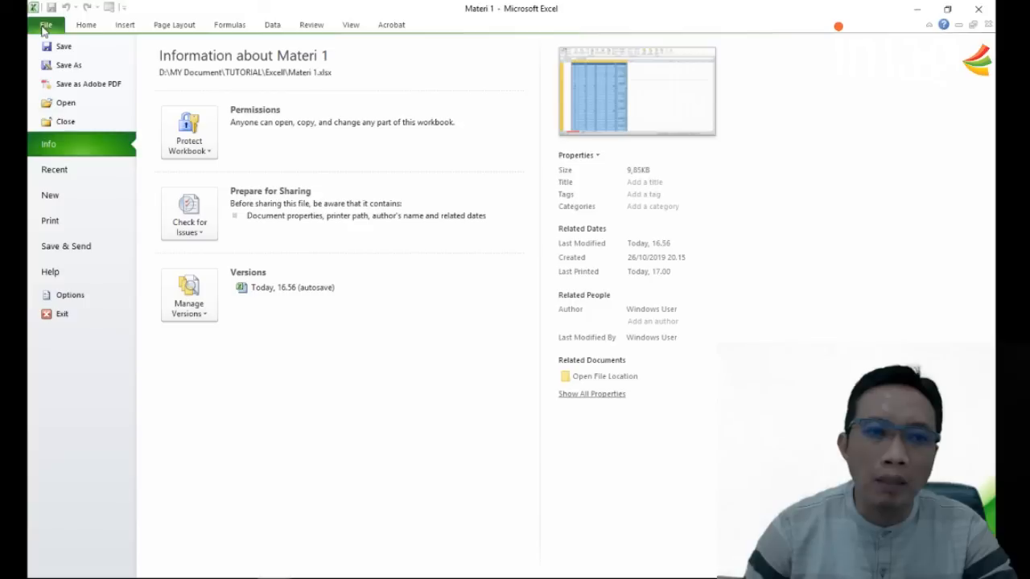
pyautogui.click(50, 221)
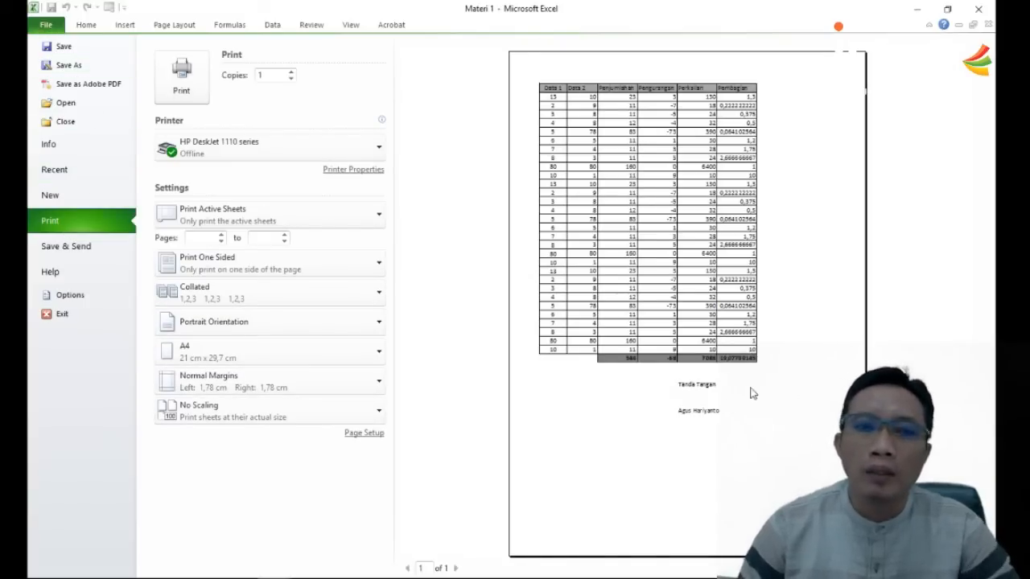
pyautogui.click(48, 25)
pyautogui.click(611, 285)
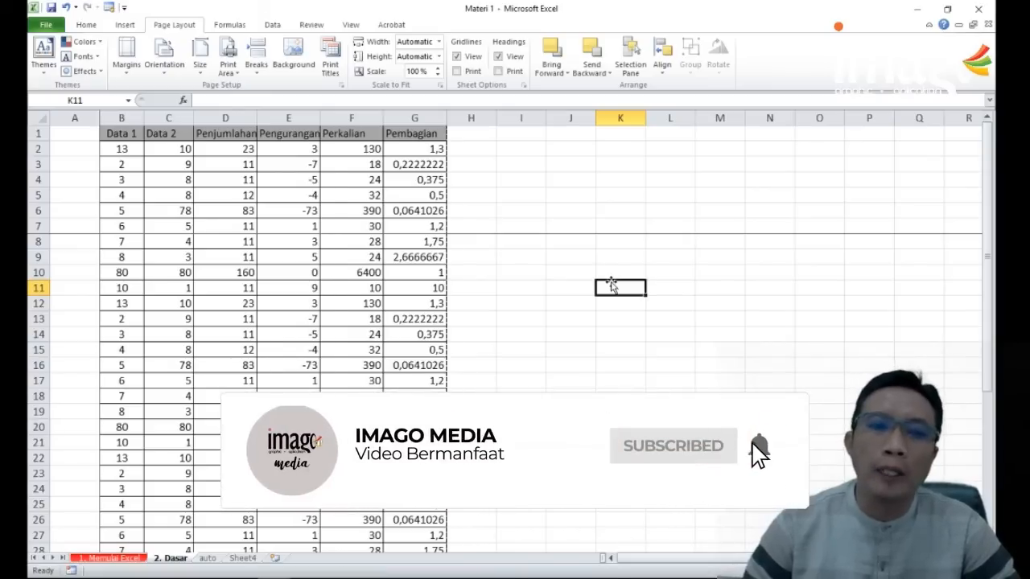
pyautogui.click(86, 24)
pyautogui.click(517, 244)
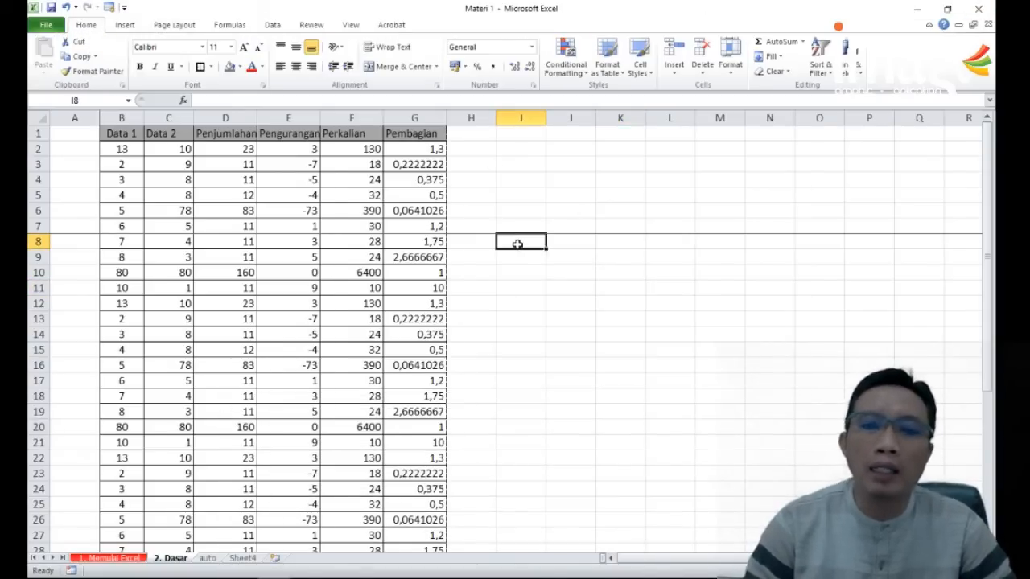